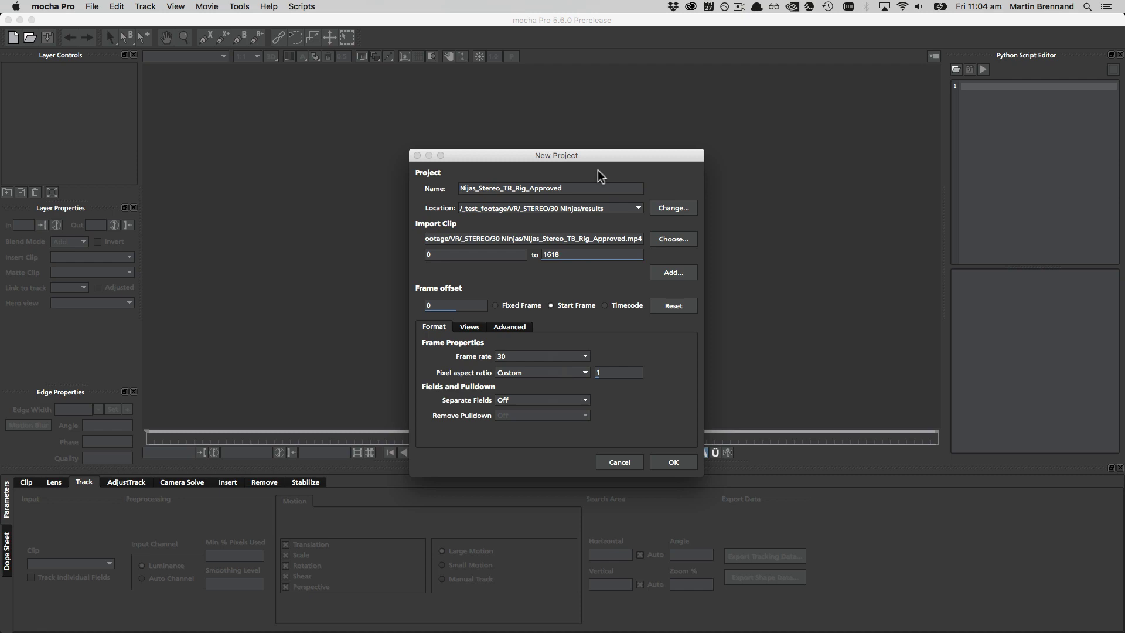
Set the new project's split views to Top/Bottom and create the project.
{"action": "left_click", "coordinate": [471, 329]}
{"action": "left_click", "coordinate": [493, 340]}
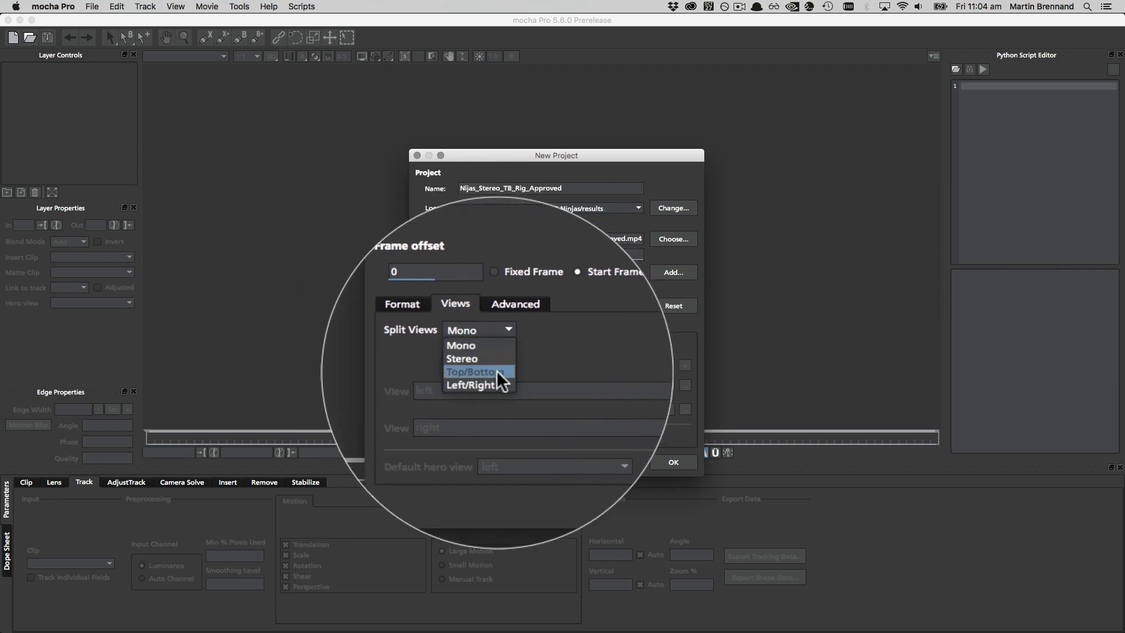
{"action": "left_click", "coordinate": [497, 370]}
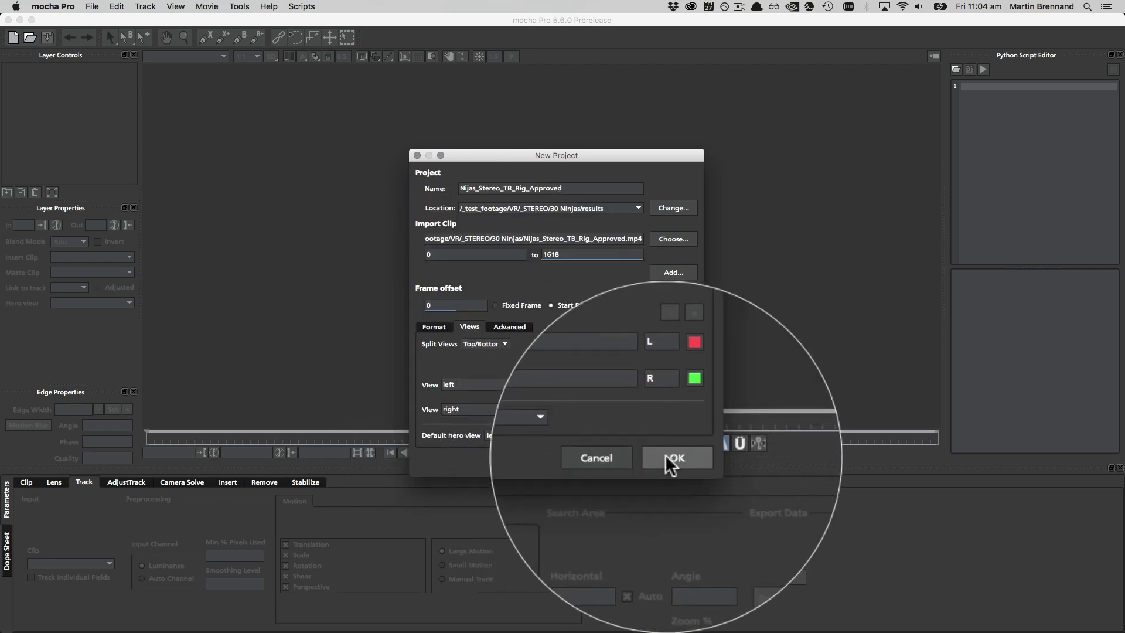
{"action": "left_click", "coordinate": [673, 462]}
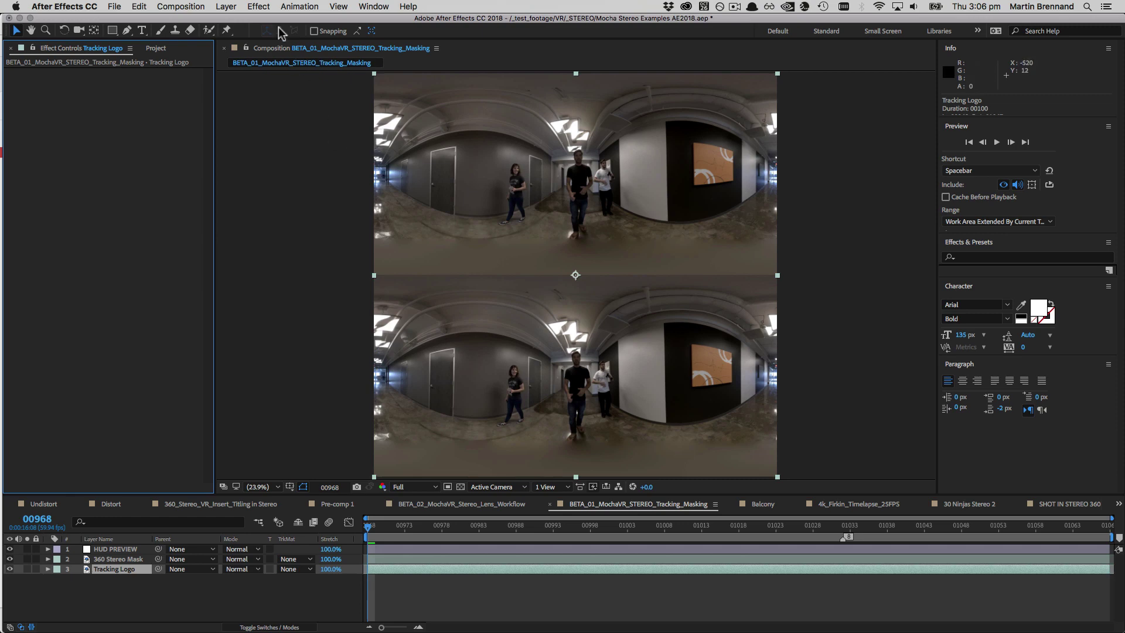
Switch to After Effects and apply the mocha VR effect to the Tracking Logo layer.
{"action": "left_click", "coordinate": [258, 7]}
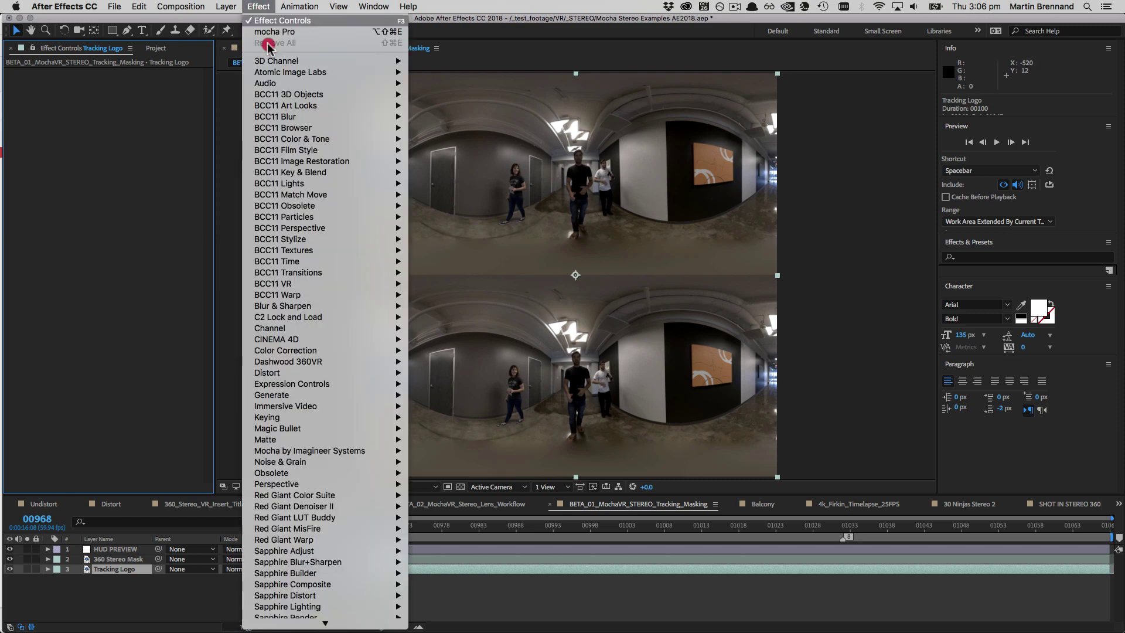
{"action": "left_click", "coordinate": [364, 451]}
{"action": "left_click", "coordinate": [432, 462]}
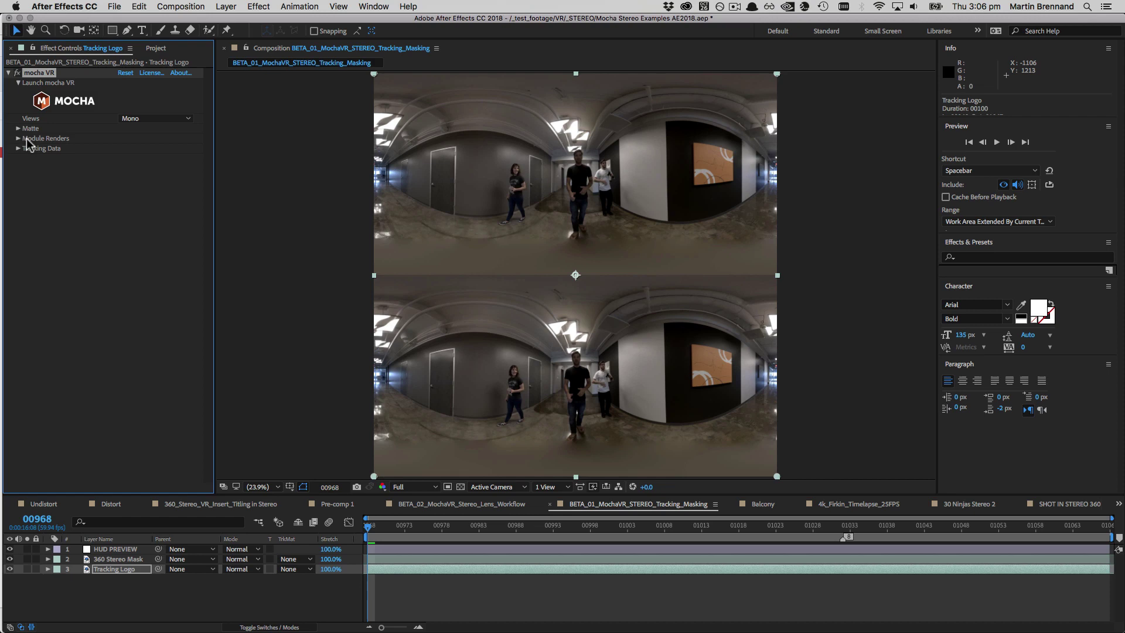
Set the mocha VR effect's Views to Top/Bottom and launch mocha.
{"action": "left_click", "coordinate": [130, 119]}
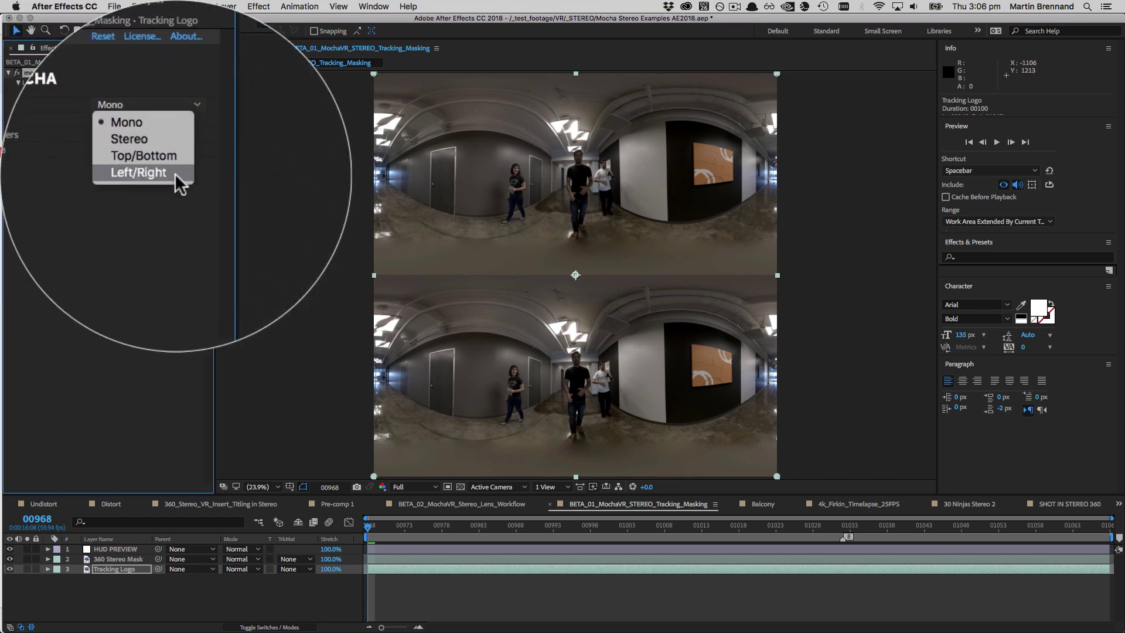
{"action": "left_click", "coordinate": [174, 155]}
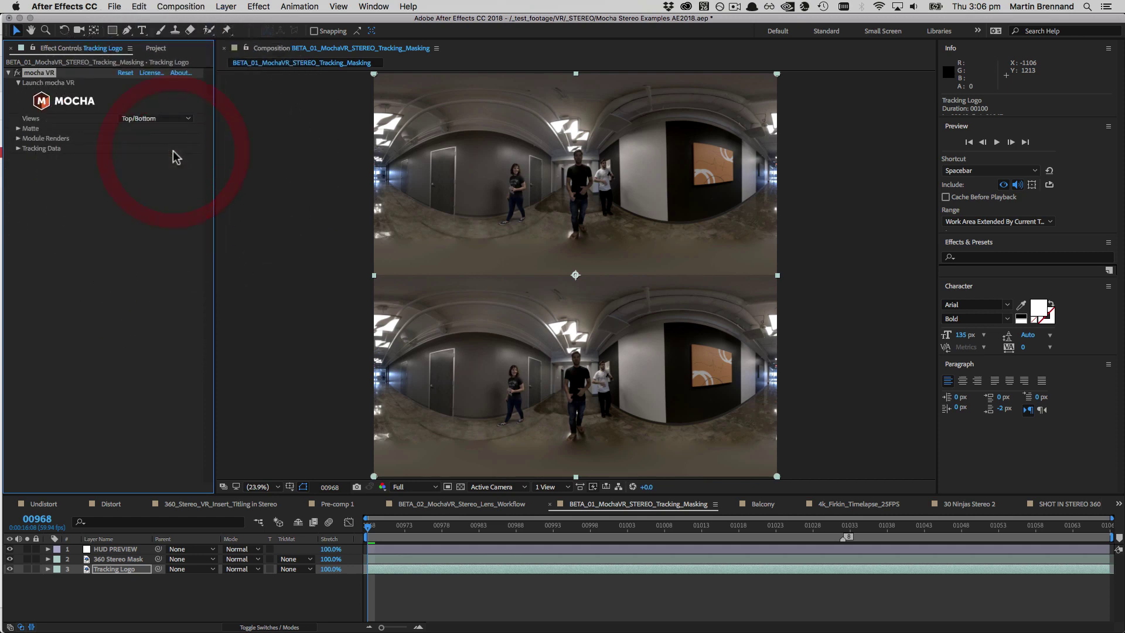
{"action": "left_click", "coordinate": [82, 103]}
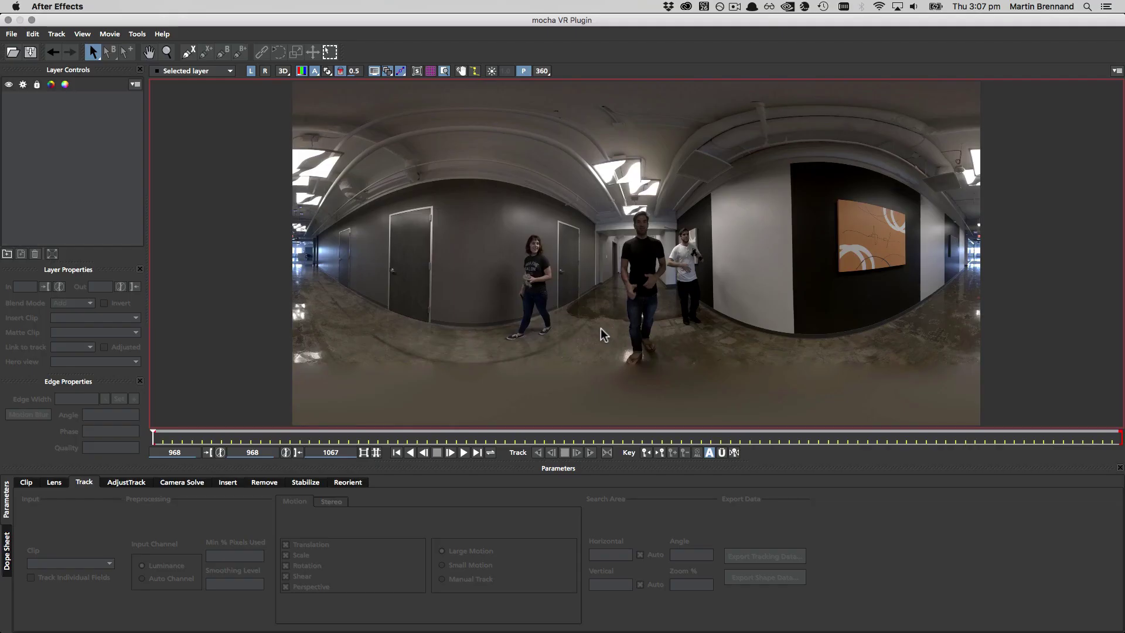
Compare the left and right eye views, and turn on the 360 view, aiming it at the orange wall picture.
{"action": "left_click", "coordinate": [265, 71]}
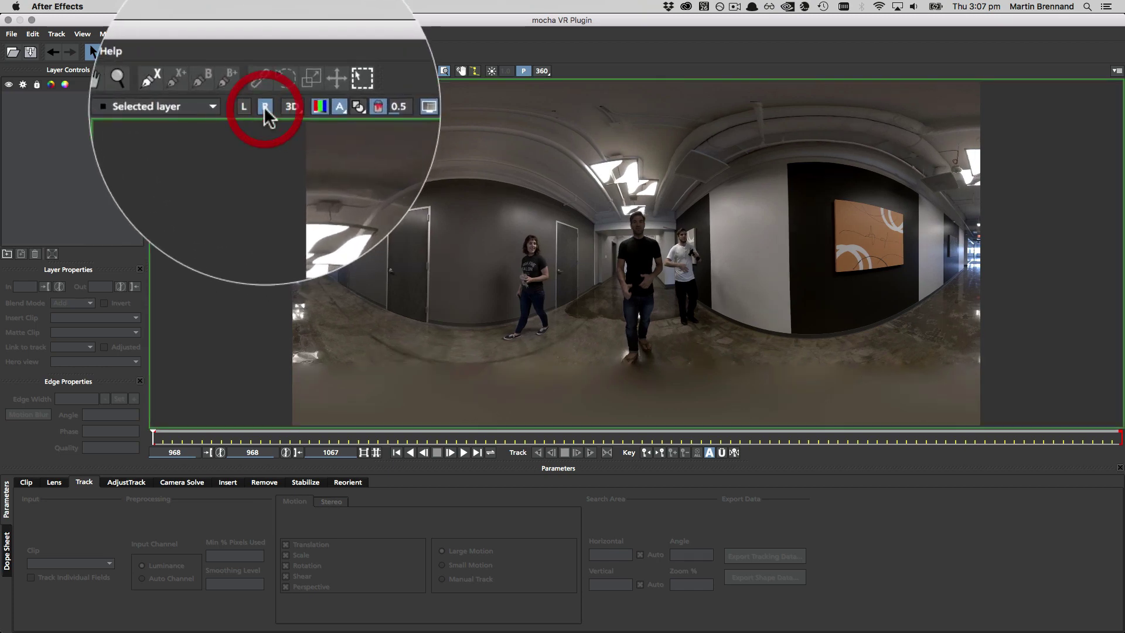
{"action": "left_click", "coordinate": [250, 71]}
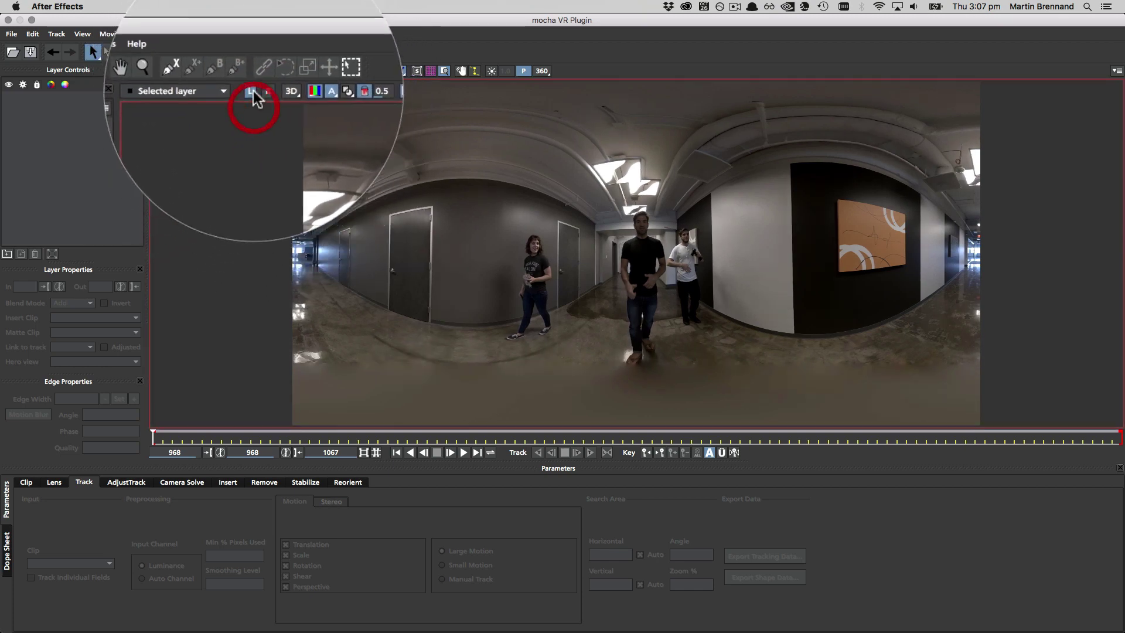
{"action": "left_click", "coordinate": [540, 71]}
{"action": "key", "text": "x"}
{"action": "left_click_drag", "start_coordinate": [813, 271], "coordinate": [295, 253]}
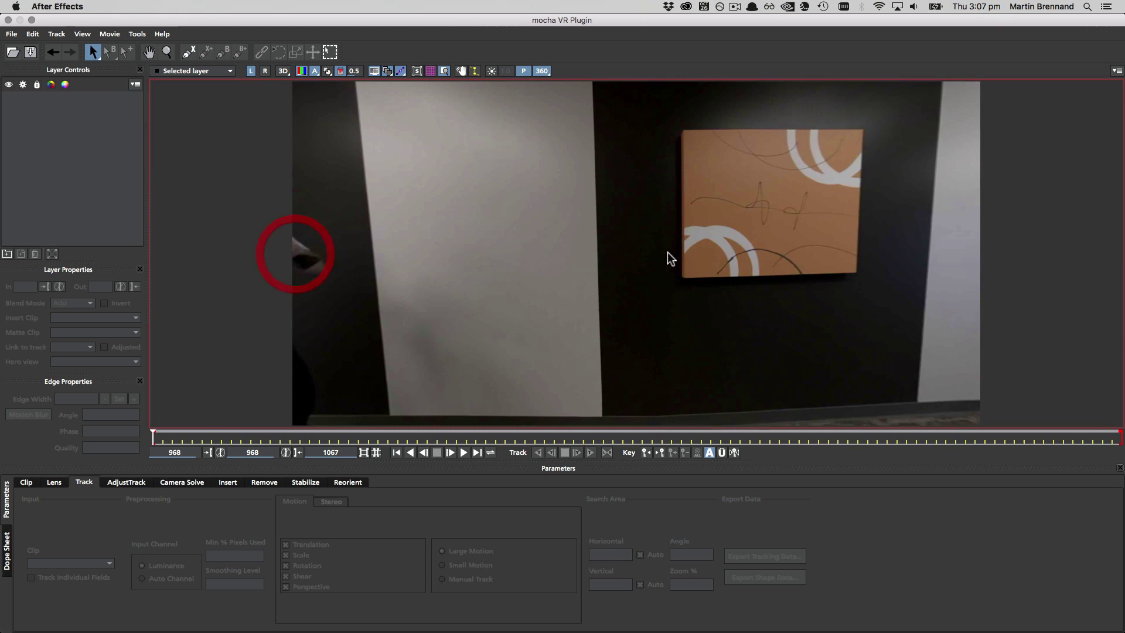
{"action": "left_click_drag", "start_coordinate": [670, 258], "coordinate": [529, 269]}
Compare the orange wall picture's position between the right and left eye views, ending on the left.
{"action": "left_click", "coordinate": [265, 71]}
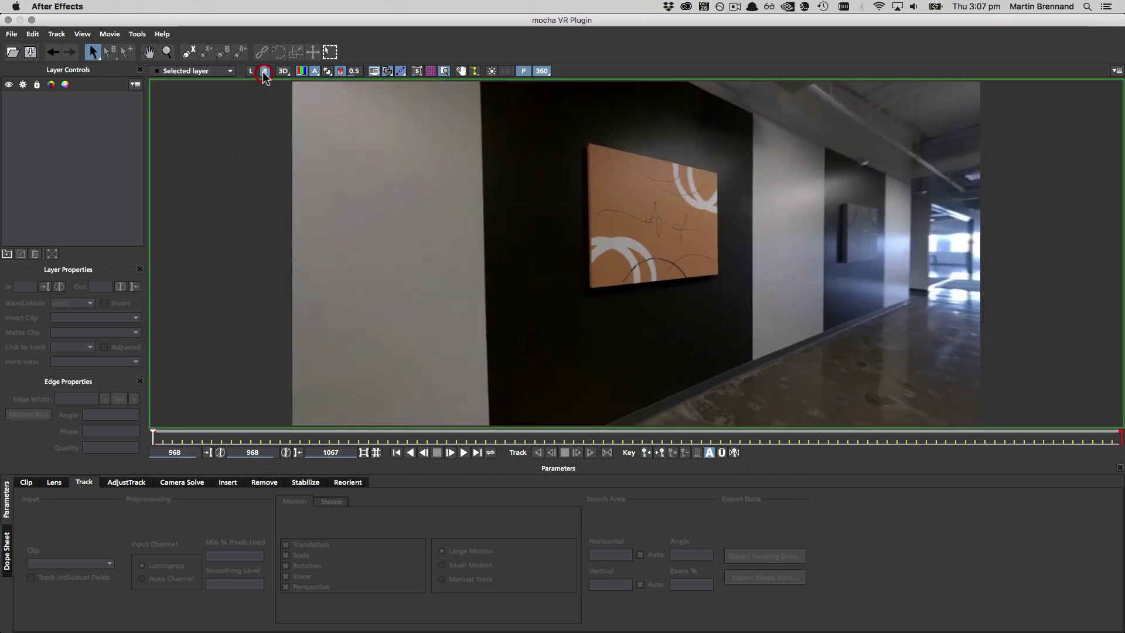
{"action": "left_click", "coordinate": [250, 71]}
{"action": "left_click", "coordinate": [264, 71]}
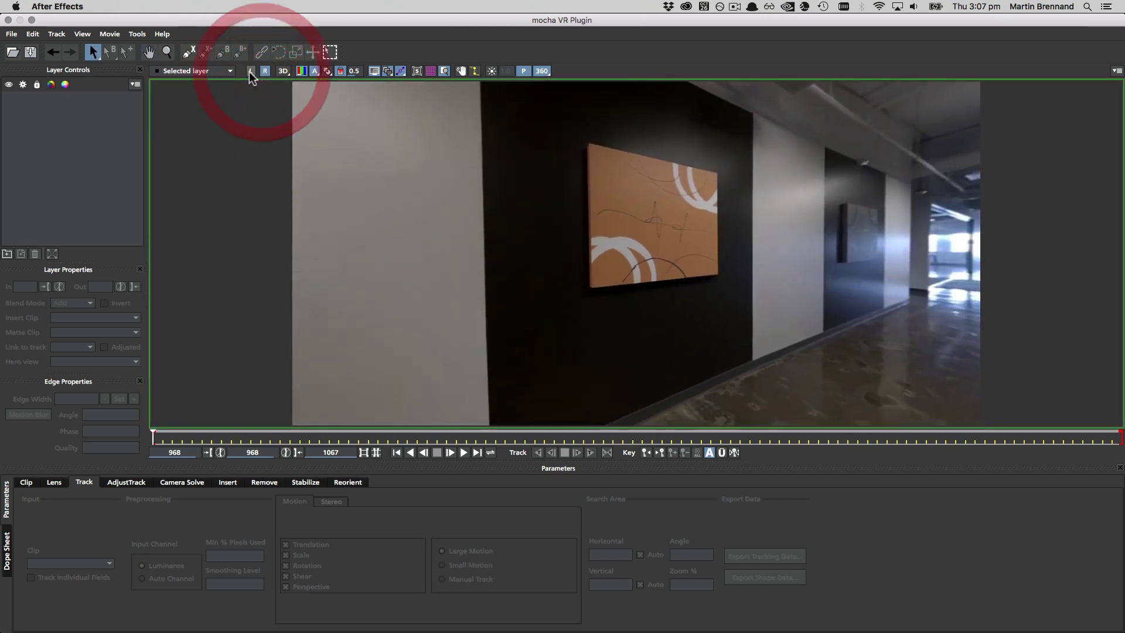
{"action": "left_click", "coordinate": [250, 71]}
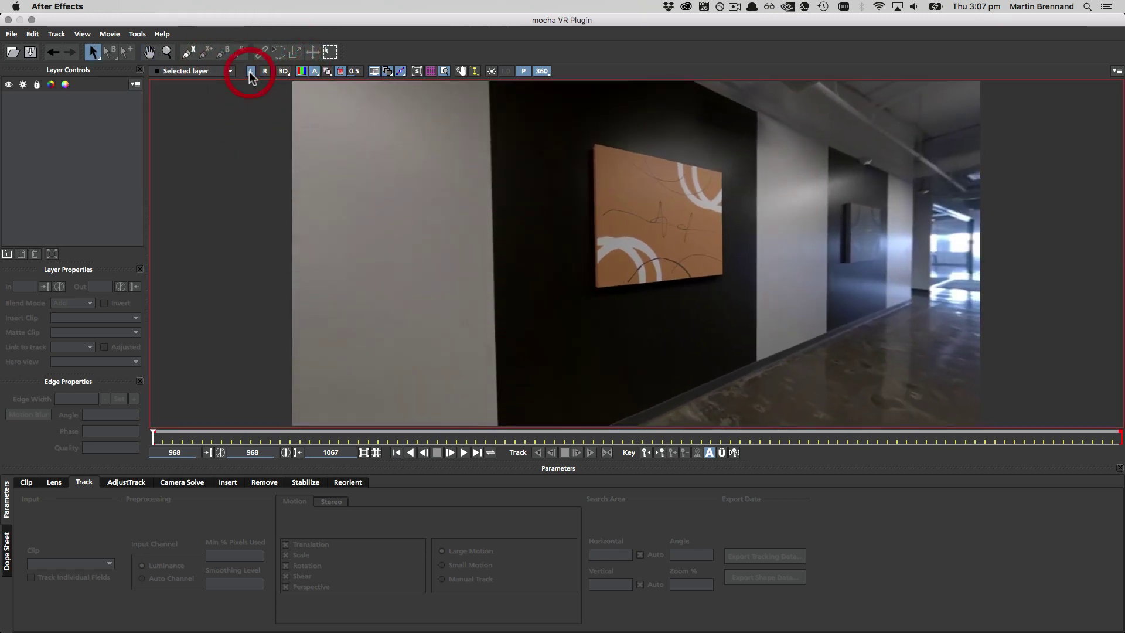
Draw a four-point X-spline closely around the orange wall picture in the left view.
{"action": "left_click", "coordinate": [188, 52]}
{"action": "left_click", "coordinate": [733, 167]}
{"action": "left_click", "coordinate": [586, 136]}
{"action": "left_click", "coordinate": [581, 292]}
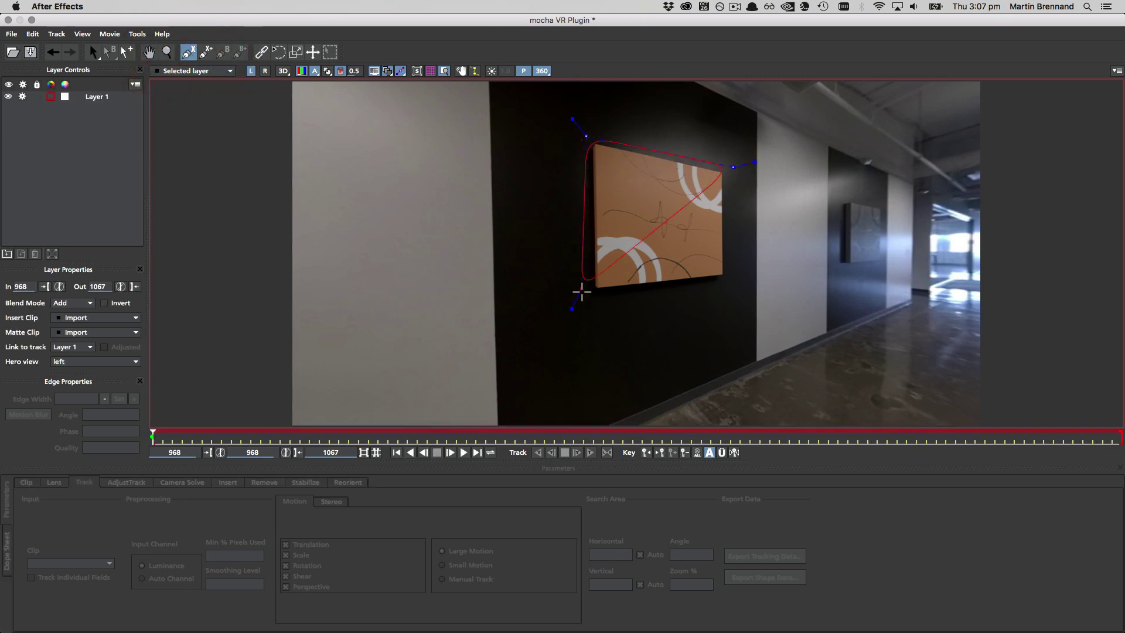
{"action": "left_click", "coordinate": [582, 303]}
{"action": "right_click", "coordinate": [730, 283]}
Show the planar surface and grid, and align the surface's four corners with the corners of the wall picture.
{"action": "left_click", "coordinate": [416, 71]}
{"action": "left_click", "coordinate": [428, 70]}
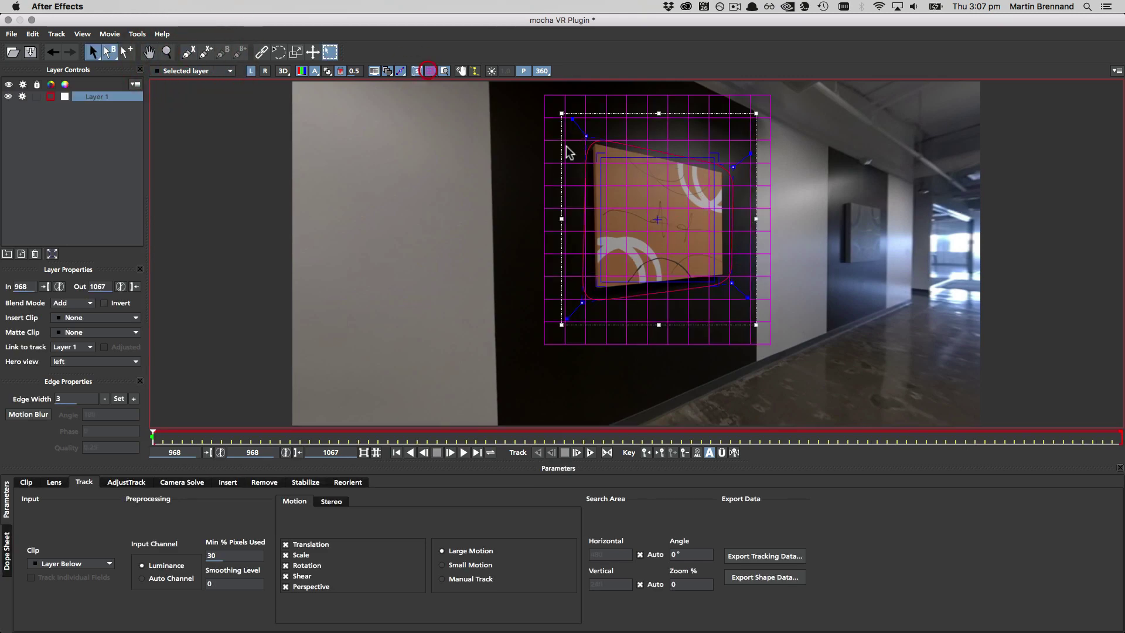
{"action": "left_click_drag", "start_coordinate": [600, 158], "coordinate": [592, 150]}
{"action": "left_click_drag", "start_coordinate": [601, 281], "coordinate": [598, 286]}
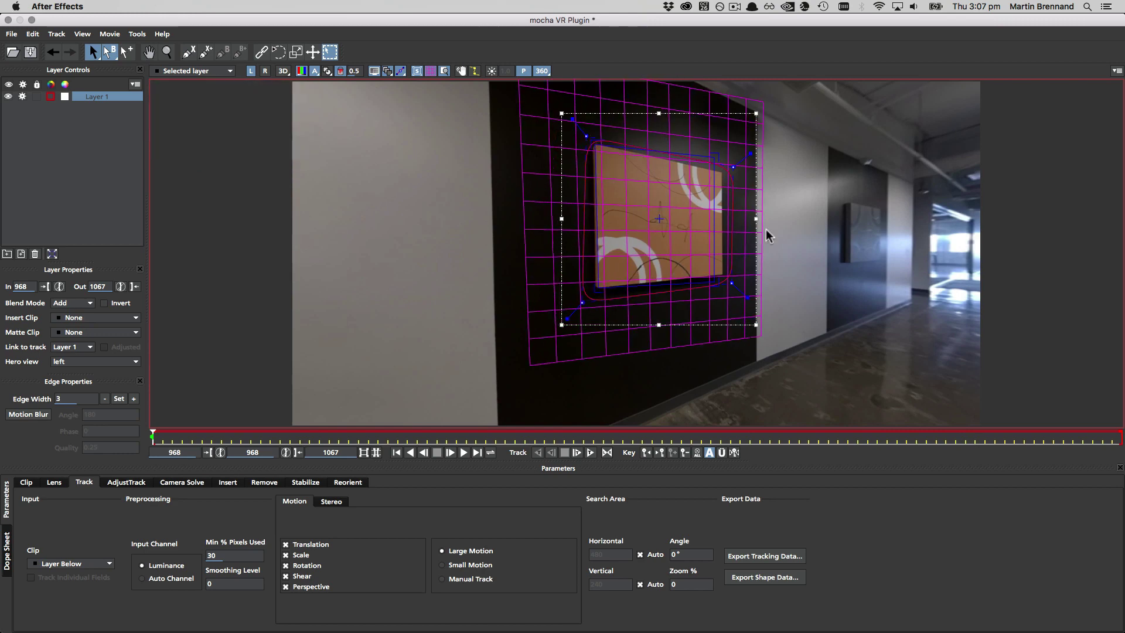
{"action": "left_click_drag", "start_coordinate": [721, 163], "coordinate": [722, 169]}
{"action": "left_click_drag", "start_coordinate": [719, 278], "coordinate": [718, 268]}
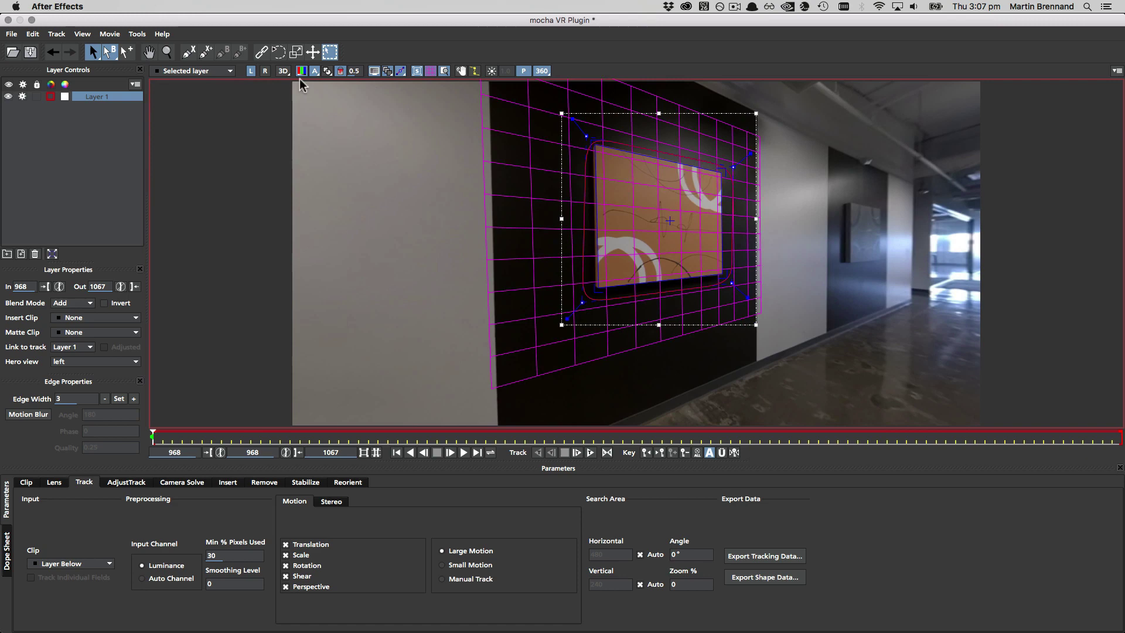
Check the surface in the right view, enable tracking for all views, and track Layer 1 forward from frame 968.
{"action": "left_click", "coordinate": [264, 72]}
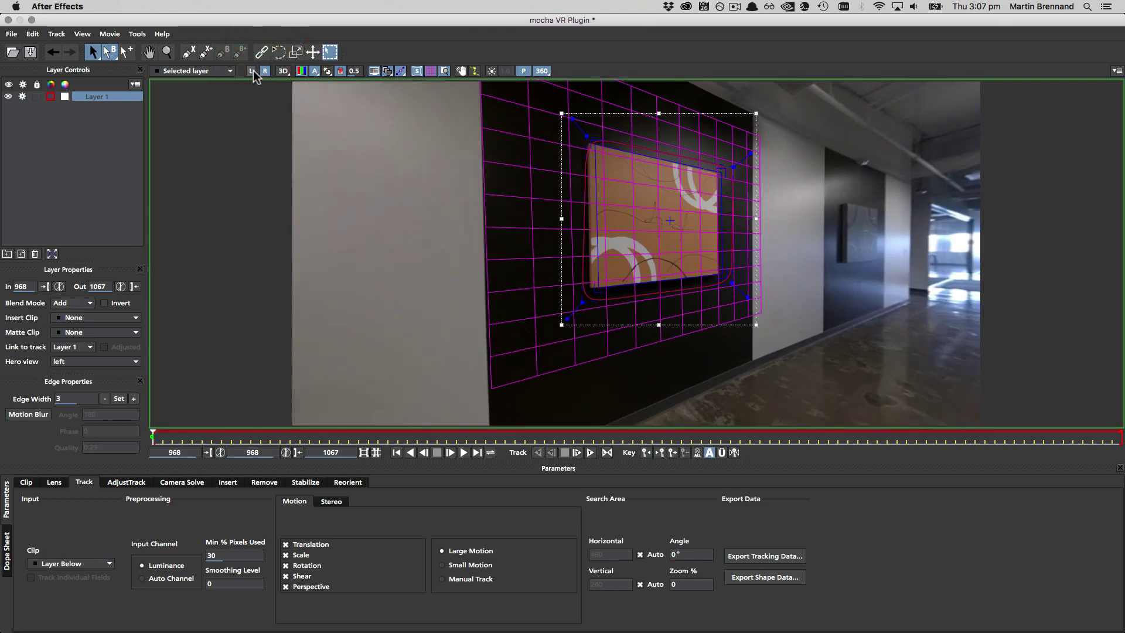
{"action": "left_click", "coordinate": [252, 71]}
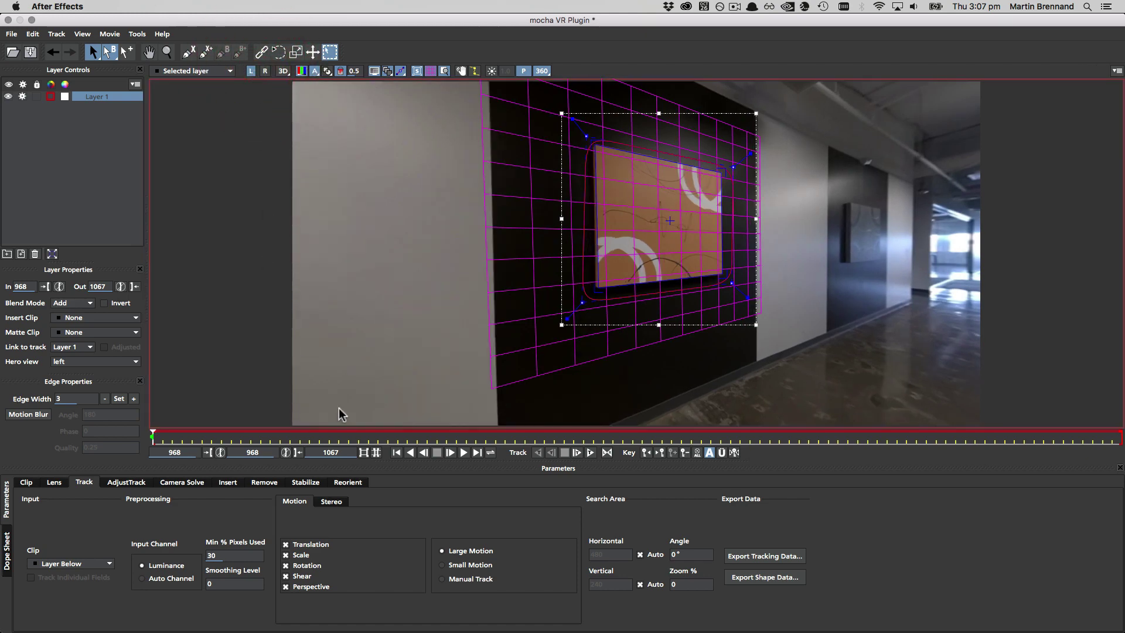
{"action": "left_click", "coordinate": [605, 453]}
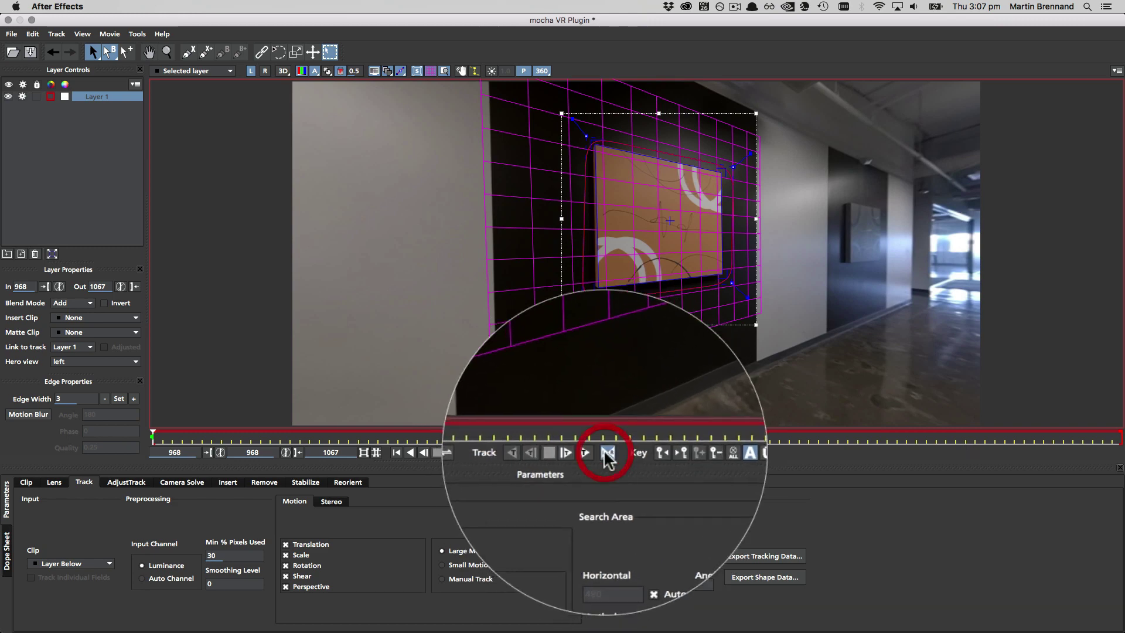
{"action": "left_click", "coordinate": [577, 453]}
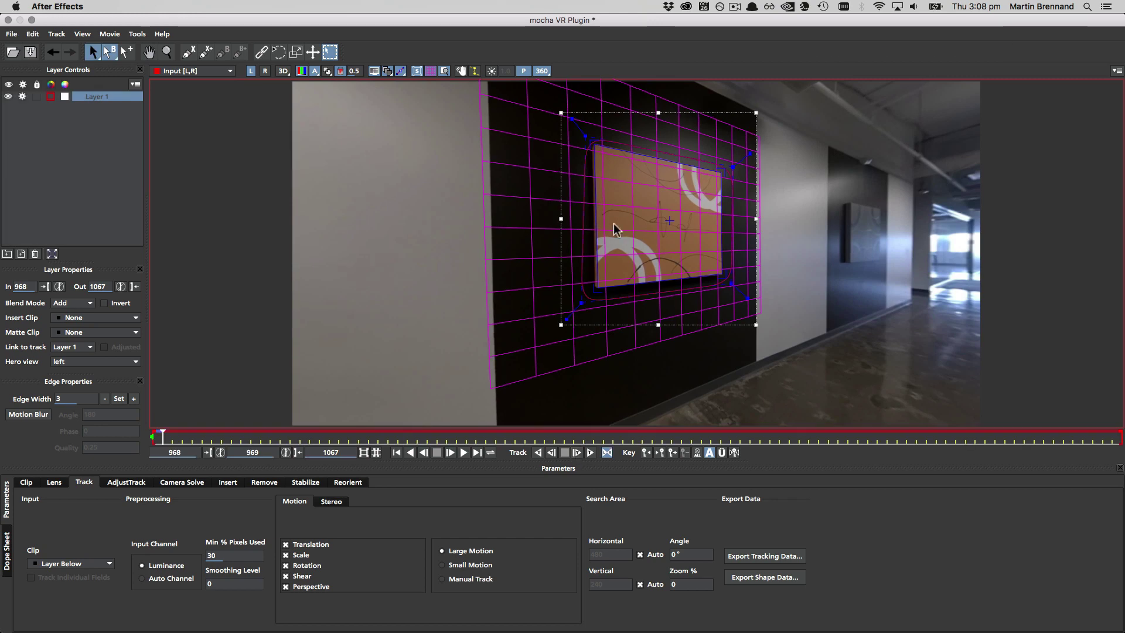
Compare the tracked surface in the right and left views at frame 969, and advance to frame 970.
{"action": "left_click", "coordinate": [265, 71]}
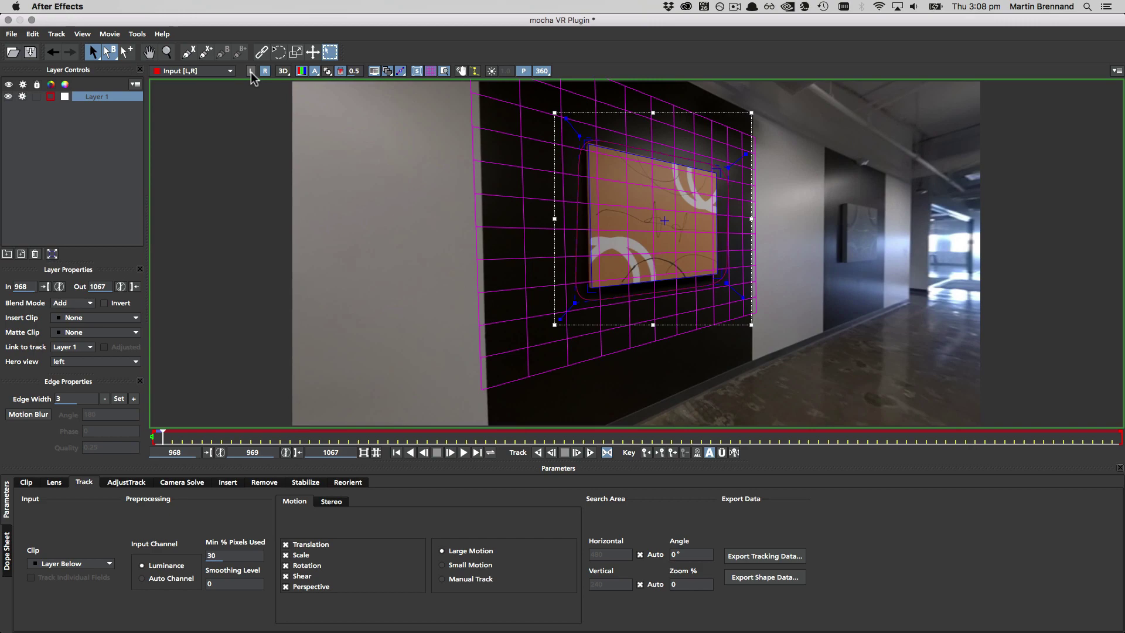
{"action": "left_click", "coordinate": [250, 70]}
{"action": "key", "text": "Right"}
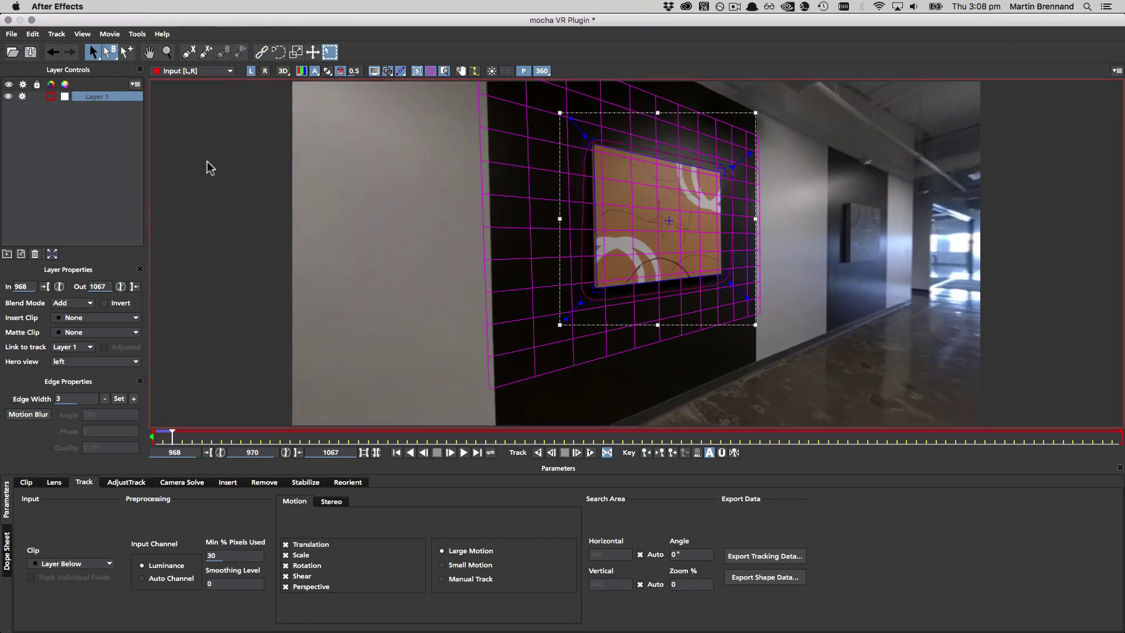
Close mocha, saving the tracking project, and set the composition's preview resolution to Quarter.
{"action": "left_click", "coordinate": [8, 19]}
{"action": "left_click", "coordinate": [732, 89]}
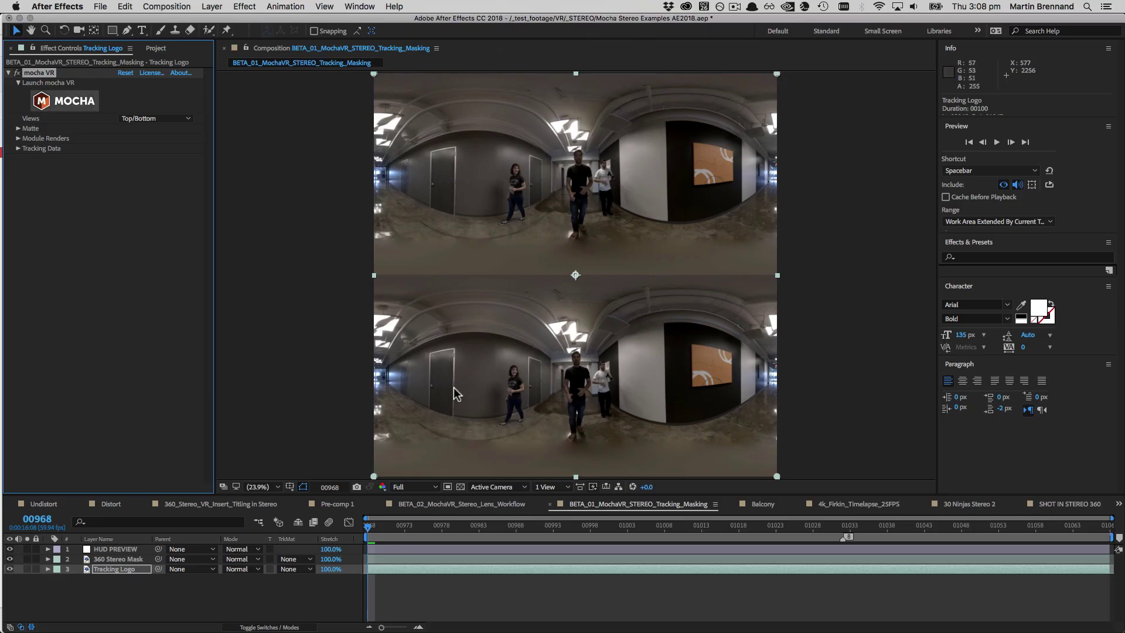
{"action": "left_click", "coordinate": [405, 487]}
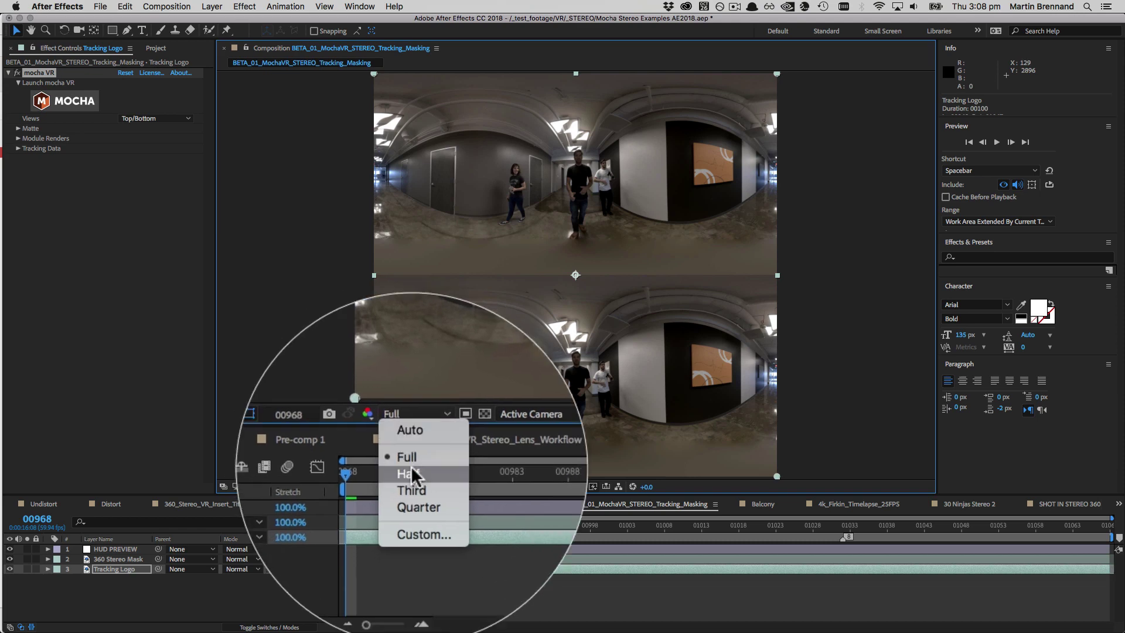
{"action": "left_click", "coordinate": [417, 549]}
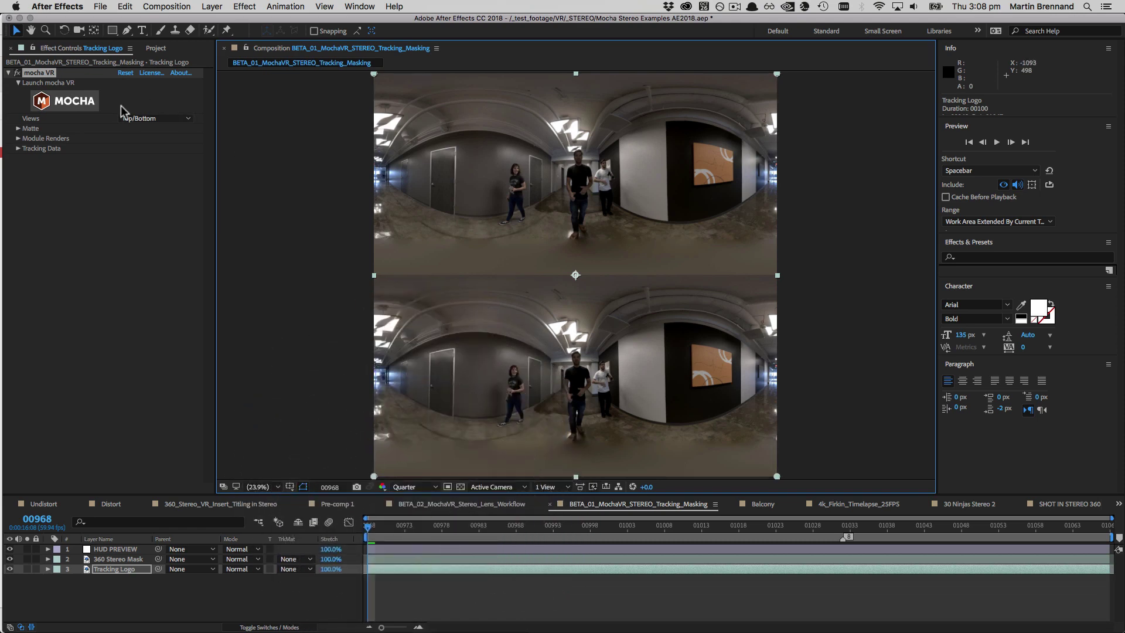
Relaunch mocha, track Layer 1 forward in all views through frame 1067 with the grid shown, and return to frame 968.
{"action": "left_click", "coordinate": [75, 102]}
{"action": "left_click", "coordinate": [523, 237]}
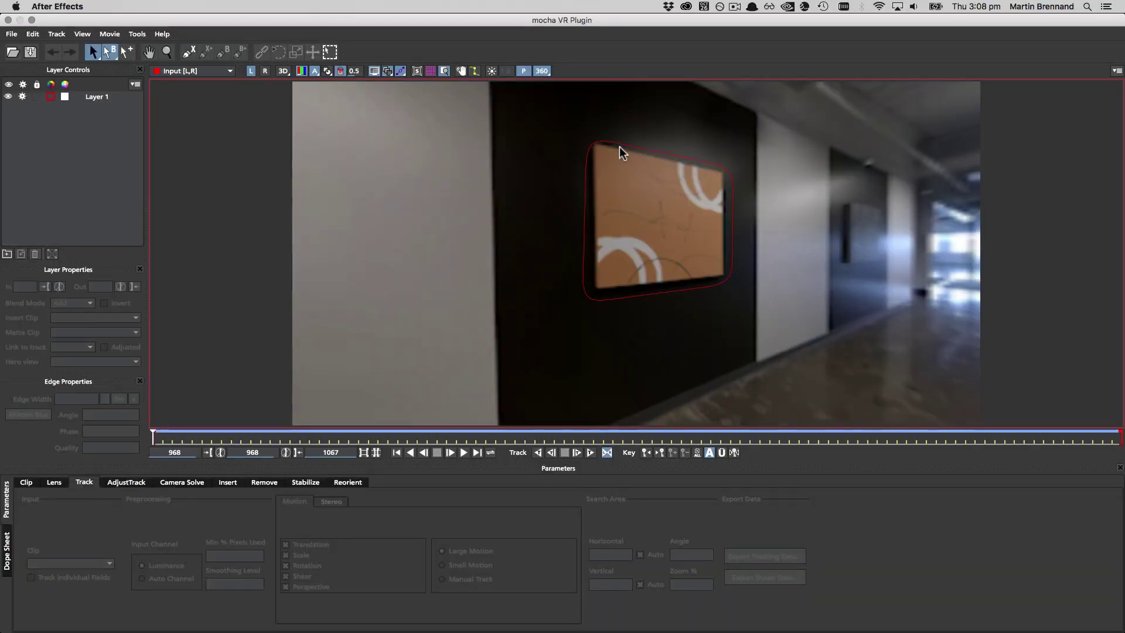
{"action": "left_click", "coordinate": [619, 146]}
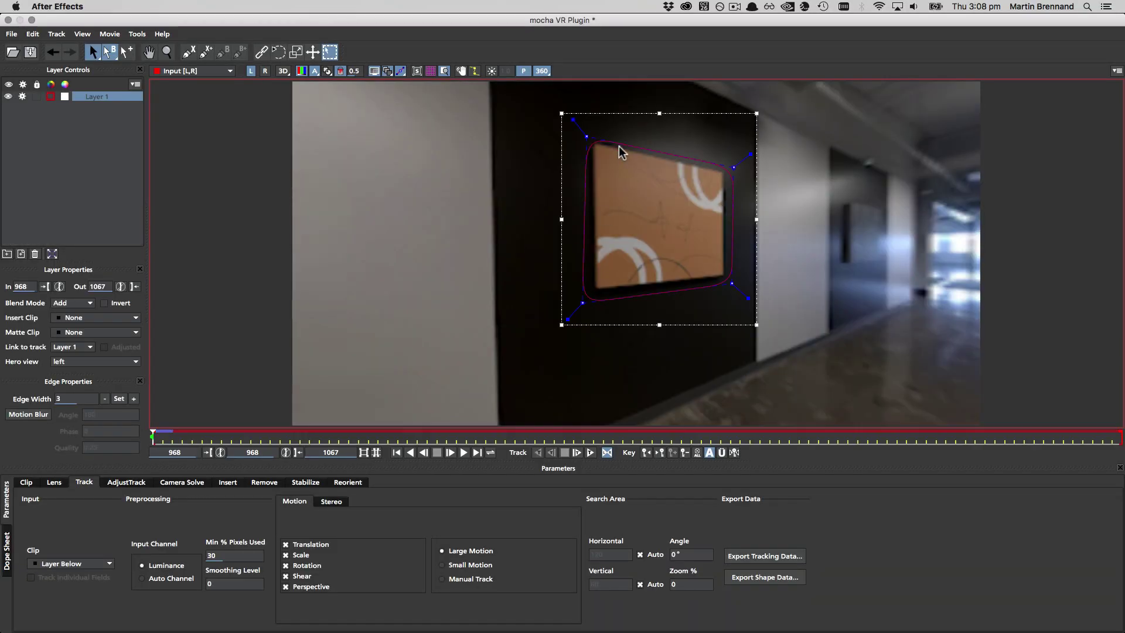
{"action": "left_click", "coordinate": [590, 453]}
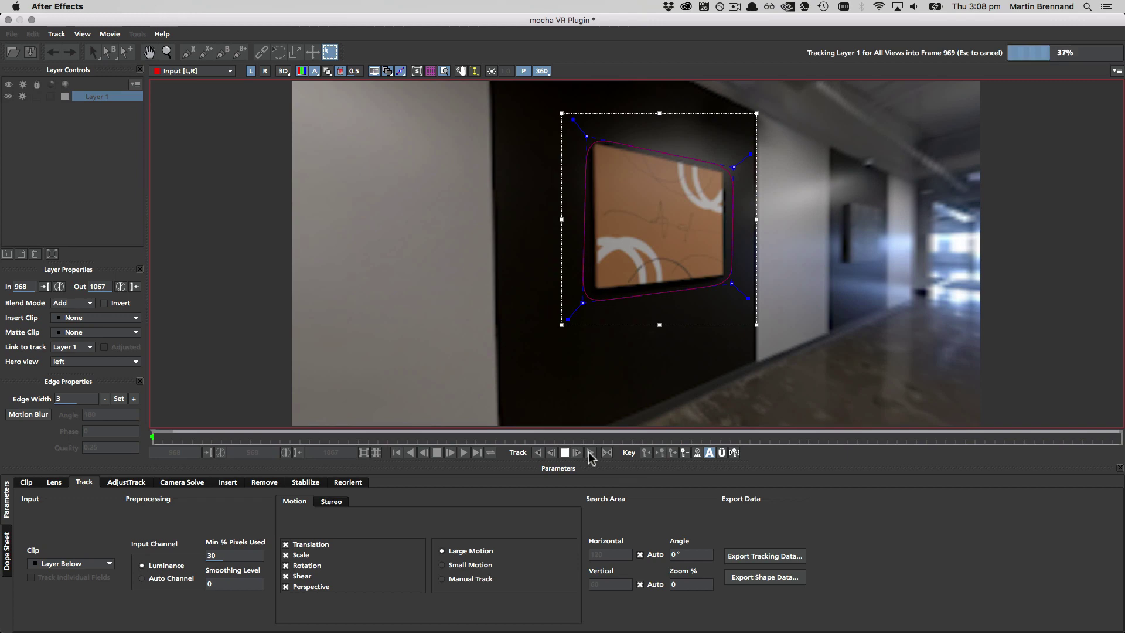
{"action": "left_click", "coordinate": [428, 70]}
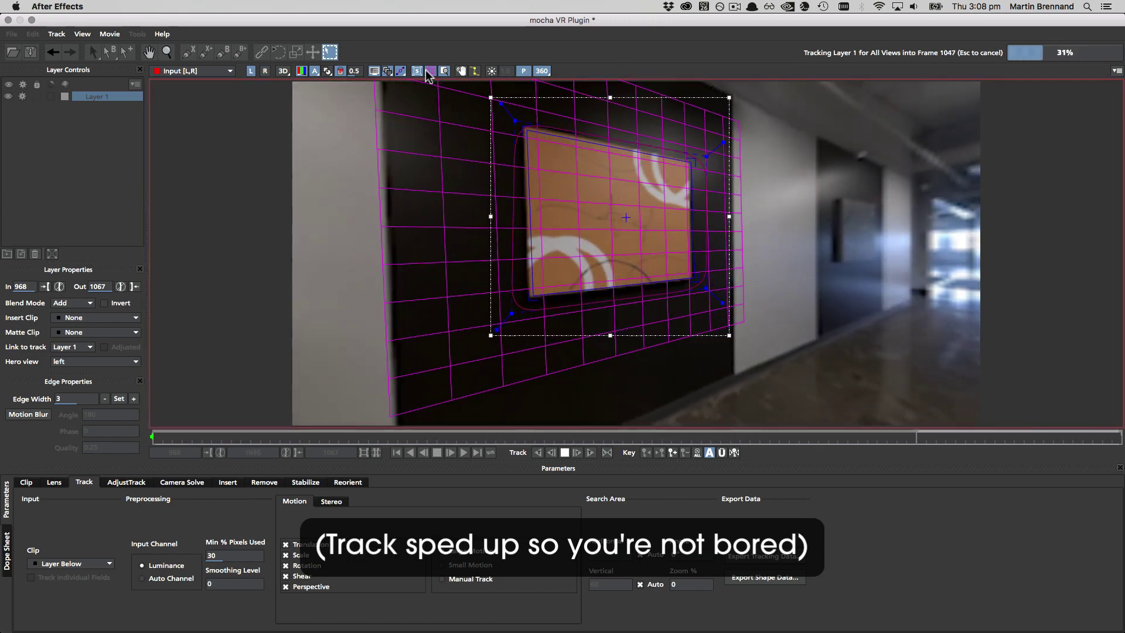
{"action": "left_click_drag", "start_coordinate": [1118, 436], "coordinate": [151, 436]}
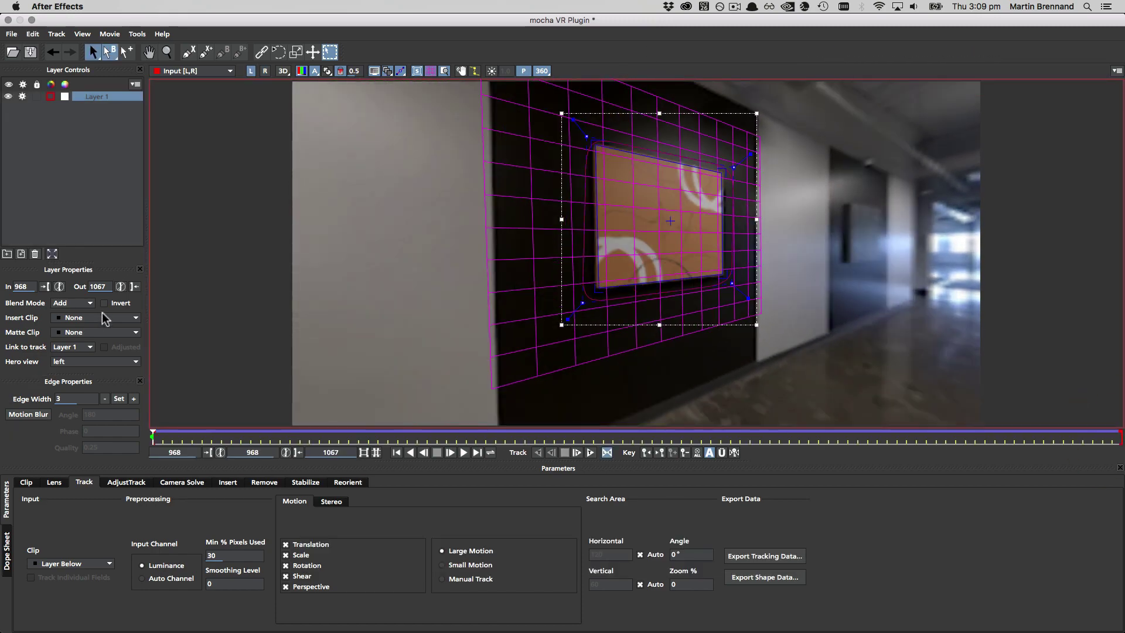
Set Layer 1's insert clip to Logo and compare the insert between the left and right views.
{"action": "left_click", "coordinate": [99, 320]}
{"action": "left_click", "coordinate": [75, 366]}
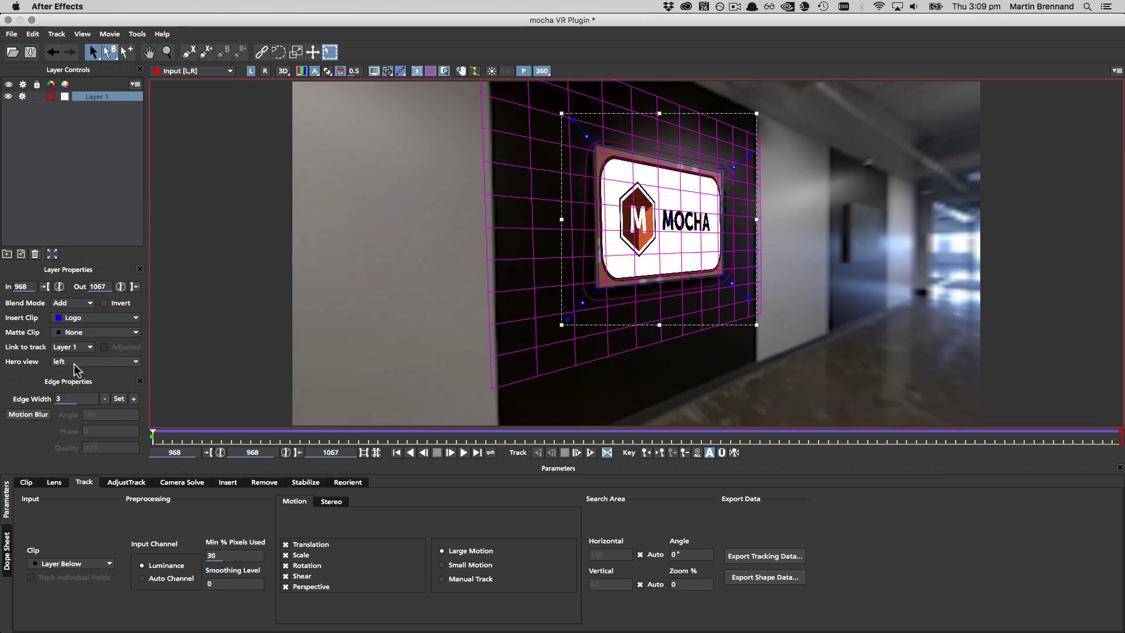
{"action": "key", "text": "2"}
{"action": "key", "text": "1"}
{"action": "key", "text": "2"}
{"action": "key", "text": "apostrophe"}
Stretch the surface outward on all four sides so that the inserted logo covers the wall picture.
{"action": "left_click_drag", "start_coordinate": [626, 152], "coordinate": [626, 140]}
{"action": "left_click_drag", "start_coordinate": [599, 180], "coordinate": [593, 182]}
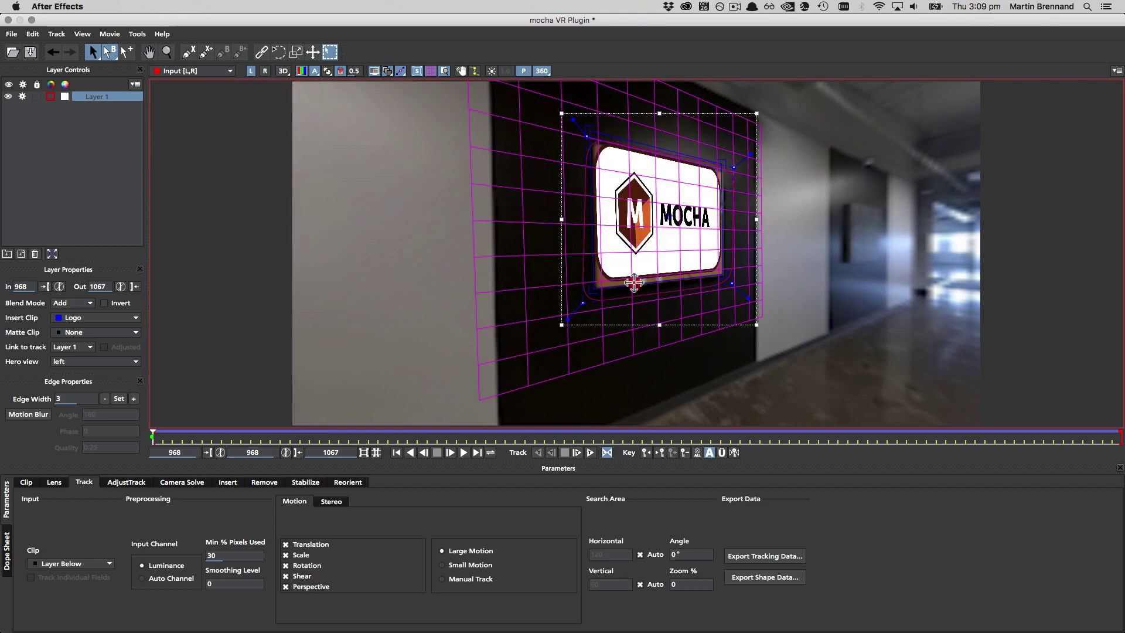
{"action": "left_click_drag", "start_coordinate": [634, 283], "coordinate": [635, 304]}
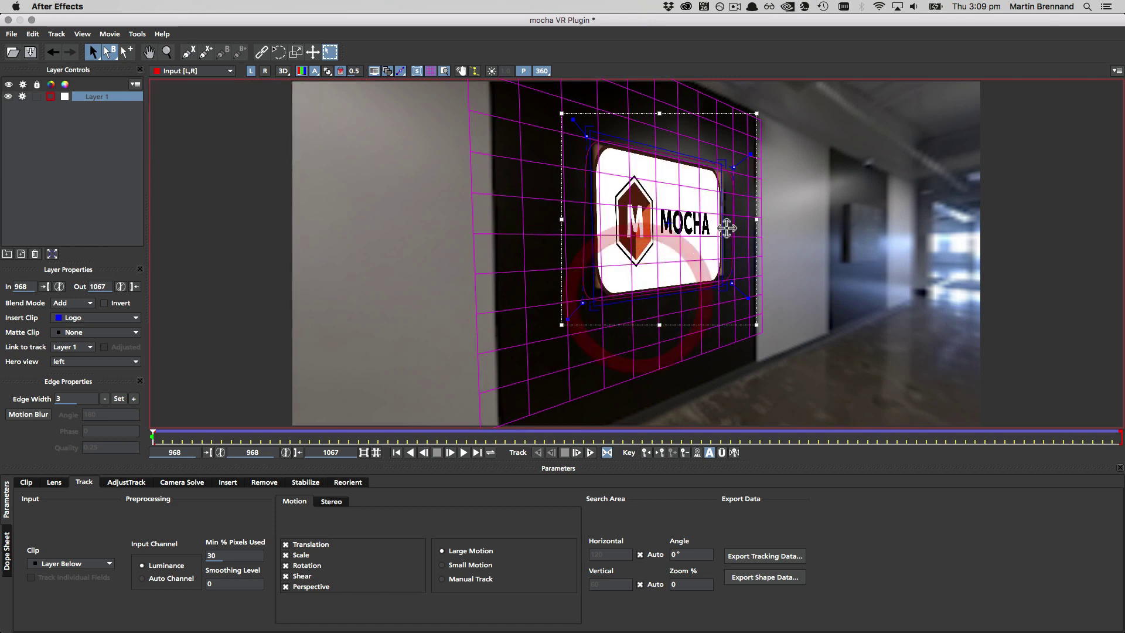
{"action": "left_click_drag", "start_coordinate": [726, 228], "coordinate": [734, 227]}
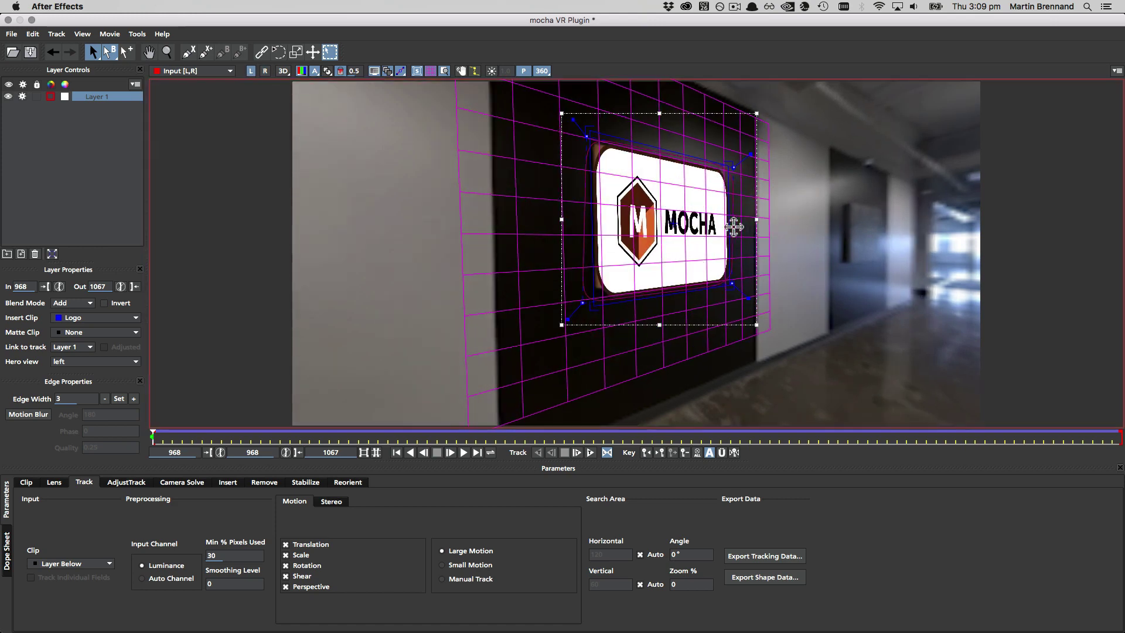
Close mocha, saving the project, and render the Insert: Composite module in the Tracking Logo layer's mocha VR effect.
{"action": "left_click", "coordinate": [8, 20]}
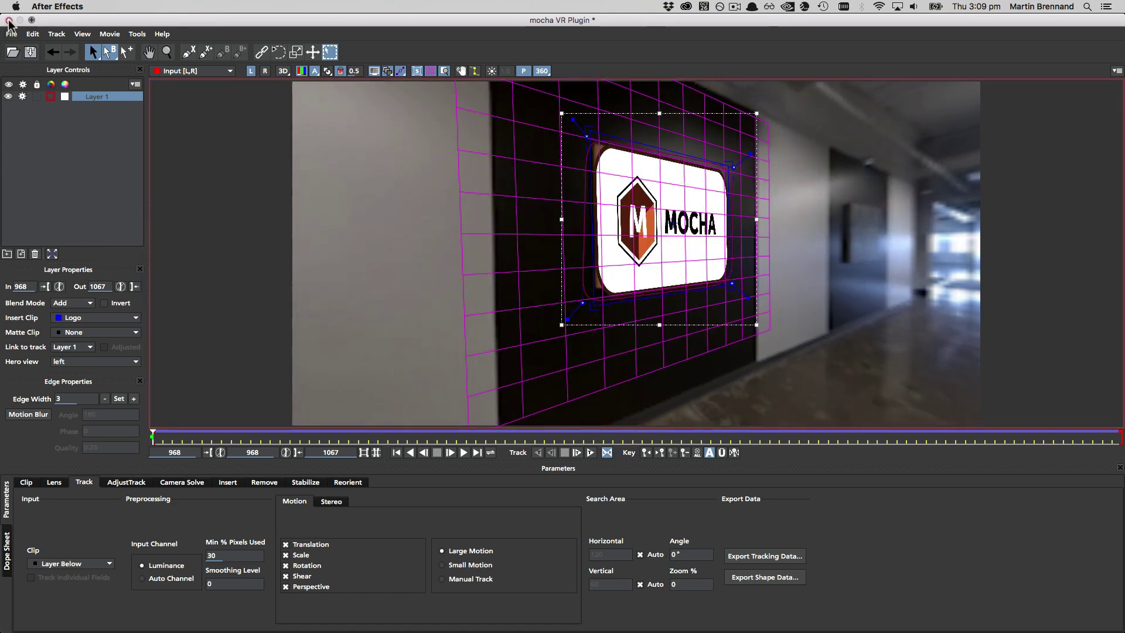
{"action": "left_click", "coordinate": [724, 91]}
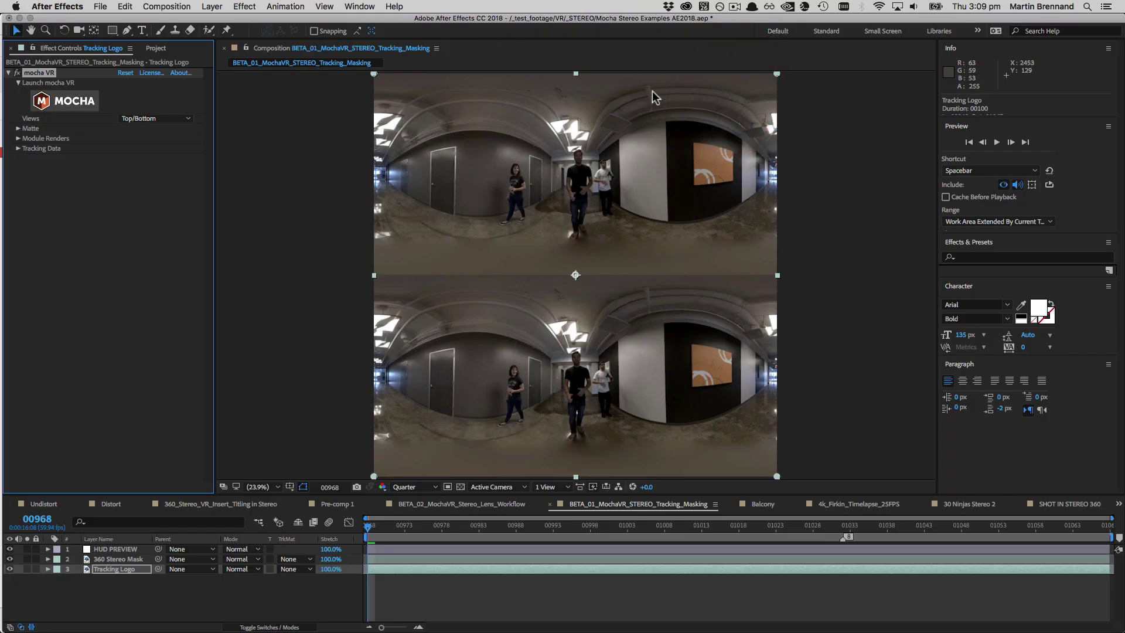
{"action": "left_click", "coordinate": [18, 138]}
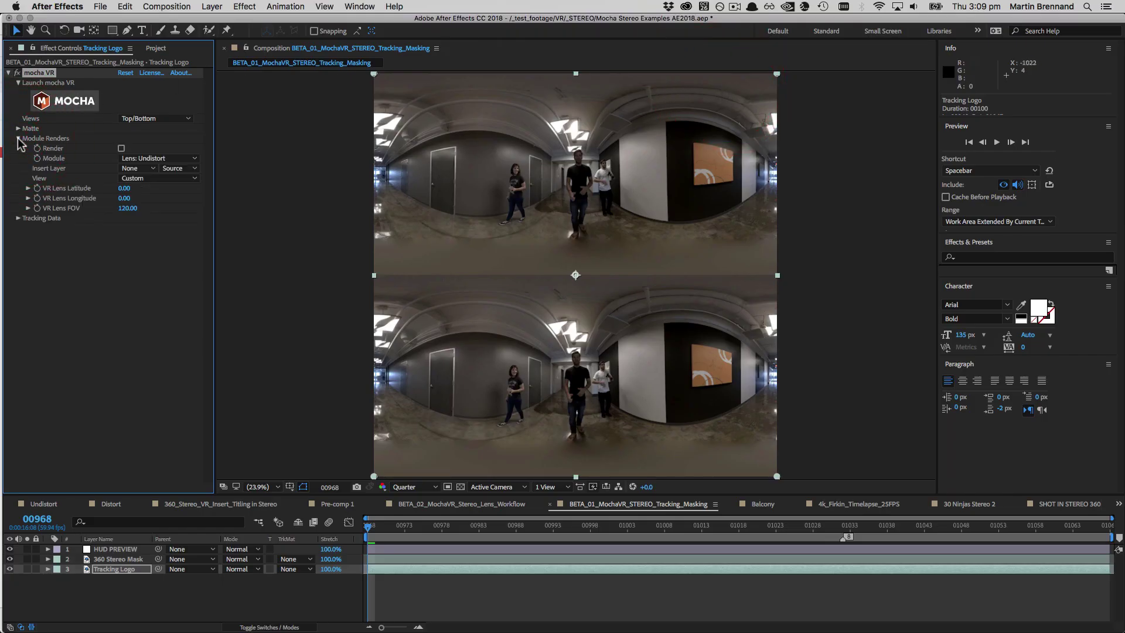
{"action": "left_click", "coordinate": [169, 158]}
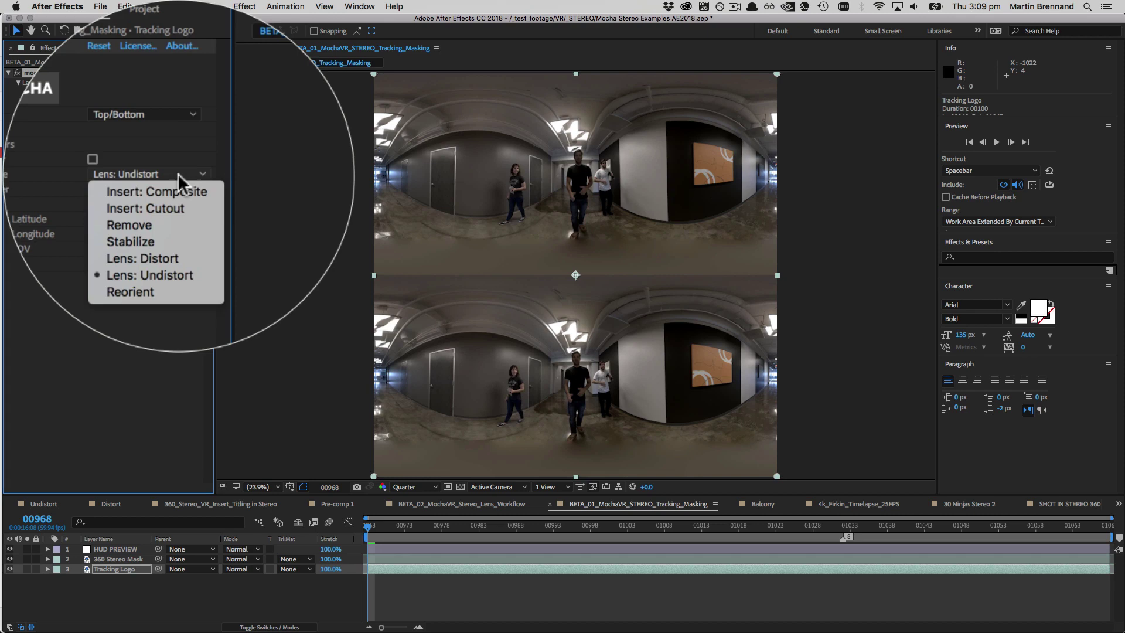
{"action": "left_click", "coordinate": [176, 177]}
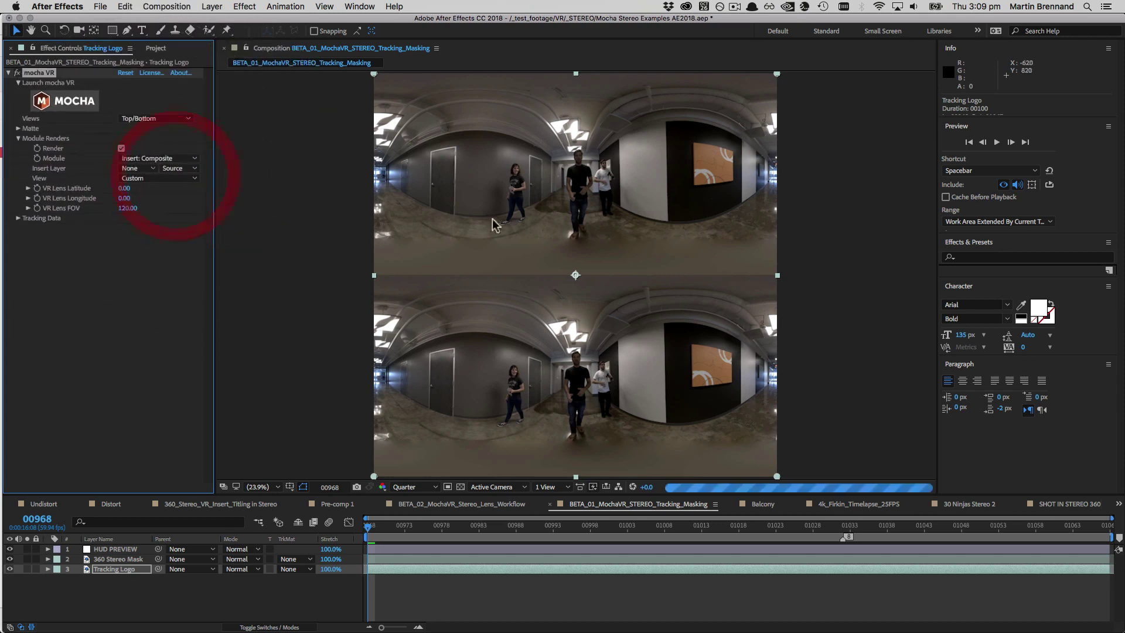
Check the composited logo at frame 1016 and set the rendered module to Insert: Cutout.
{"action": "left_click_drag", "start_coordinate": [371, 526], "coordinate": [434, 524]}
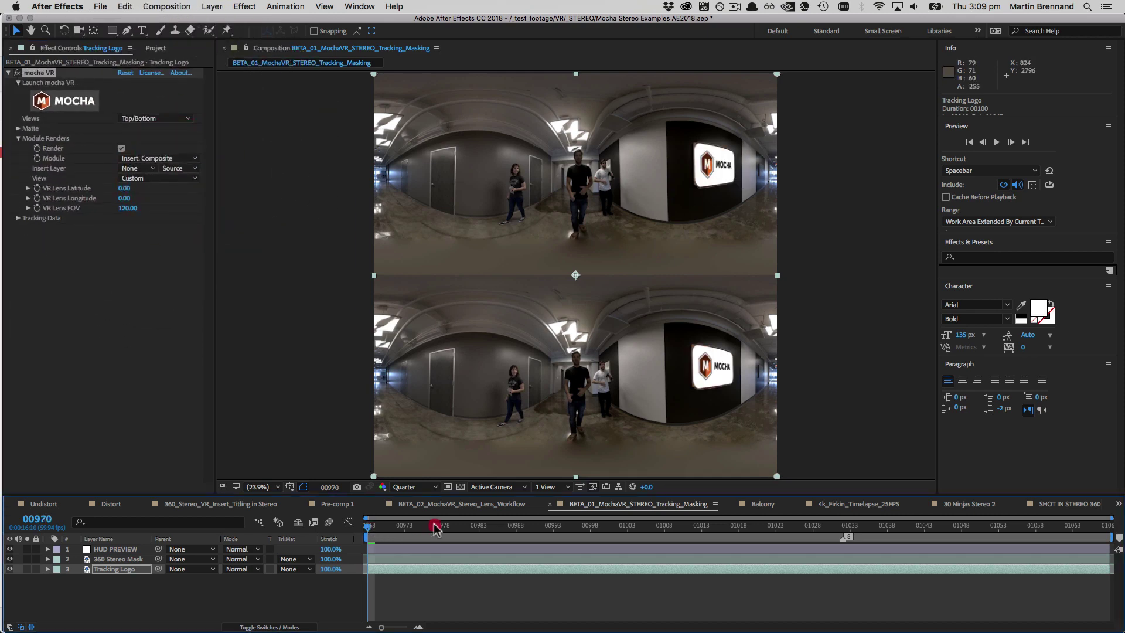
{"action": "left_click_drag", "start_coordinate": [726, 532], "coordinate": [724, 532]}
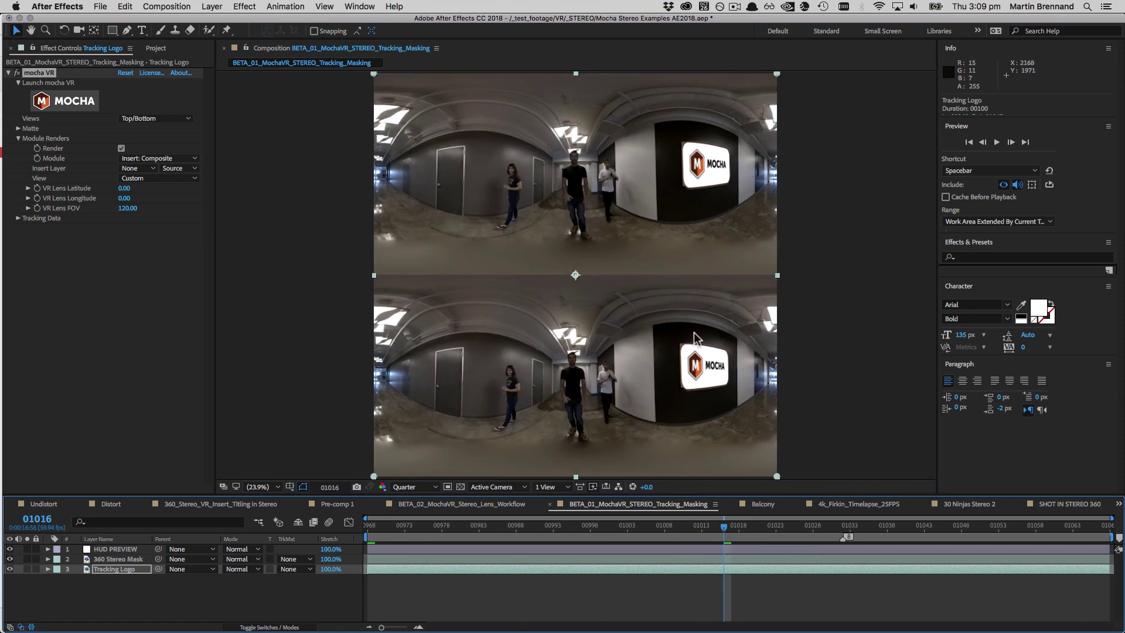
{"action": "left_click", "coordinate": [135, 159]}
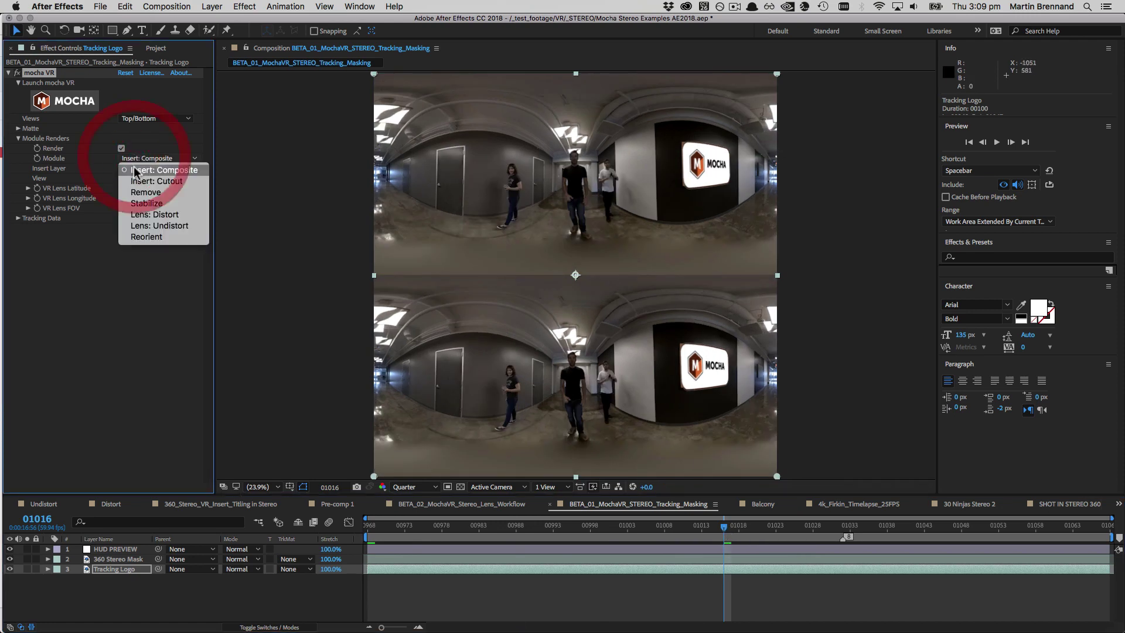
{"action": "left_click", "coordinate": [134, 181]}
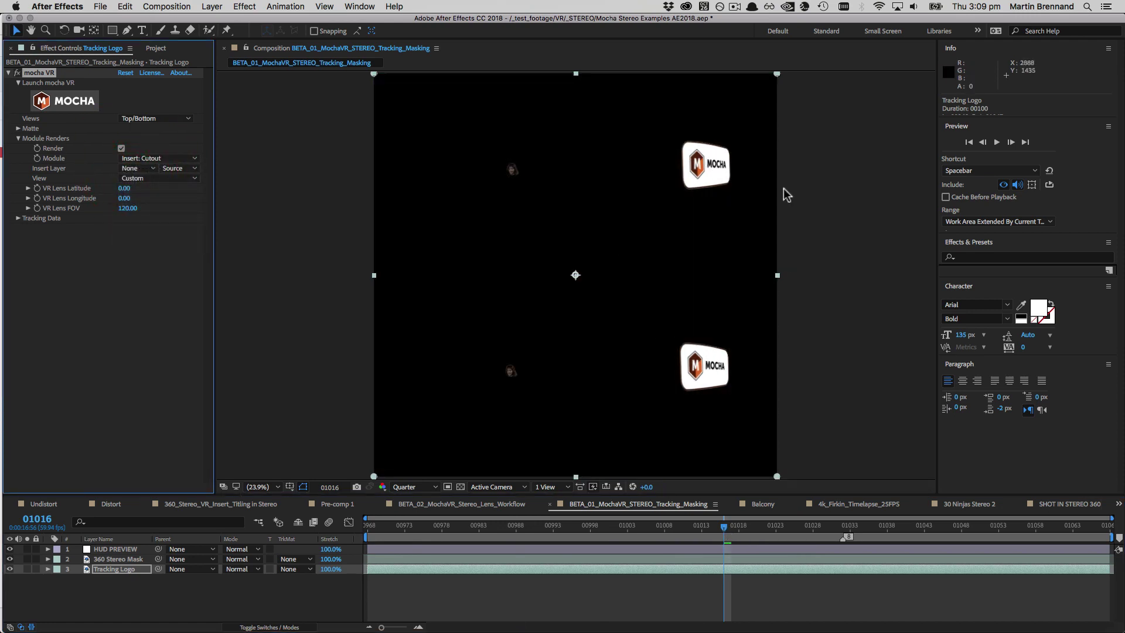
{"action": "left_click", "coordinate": [168, 158]}
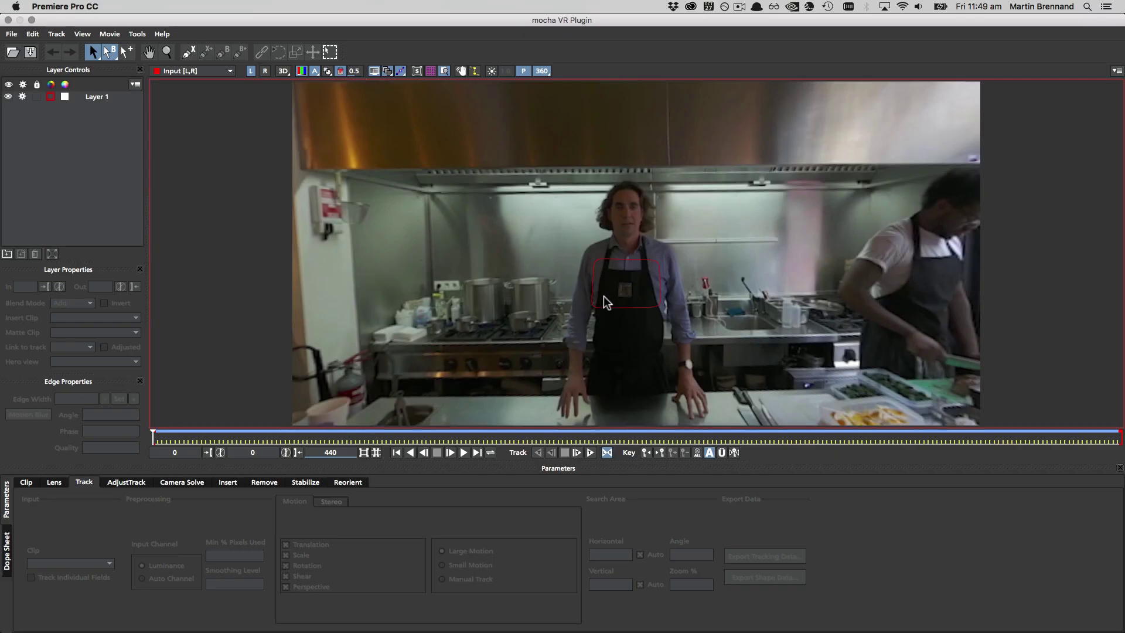
Select the Layer 1 shape on the chef's apron and review its track through frame 440 and back to frame 0.
{"action": "left_click", "coordinate": [620, 266]}
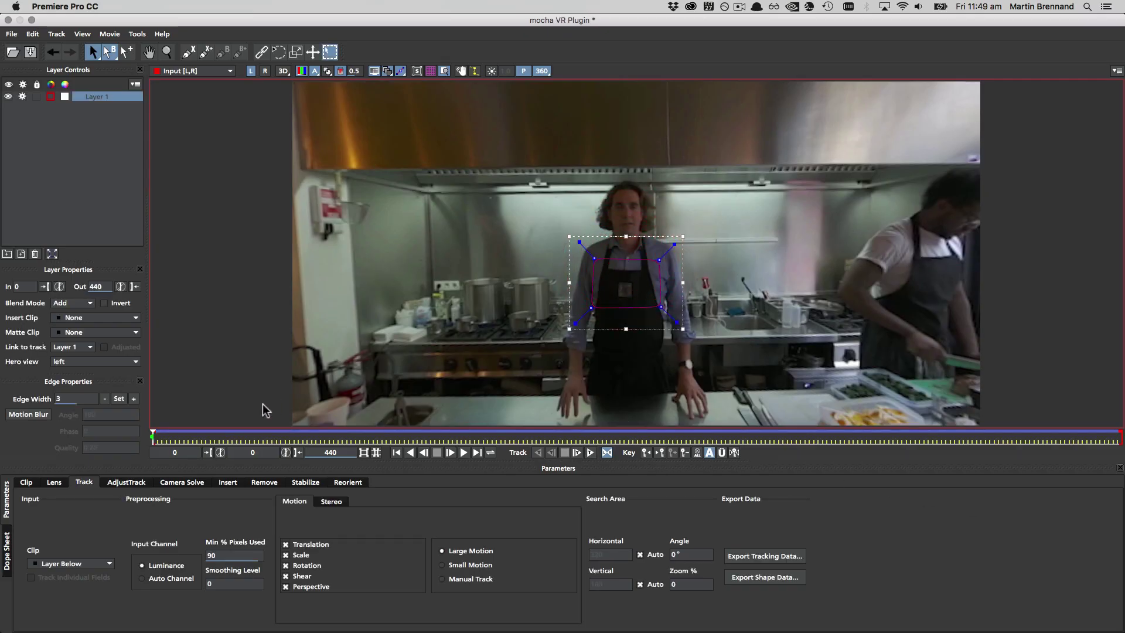
{"action": "left_click_drag", "start_coordinate": [150, 435], "coordinate": [1123, 463]}
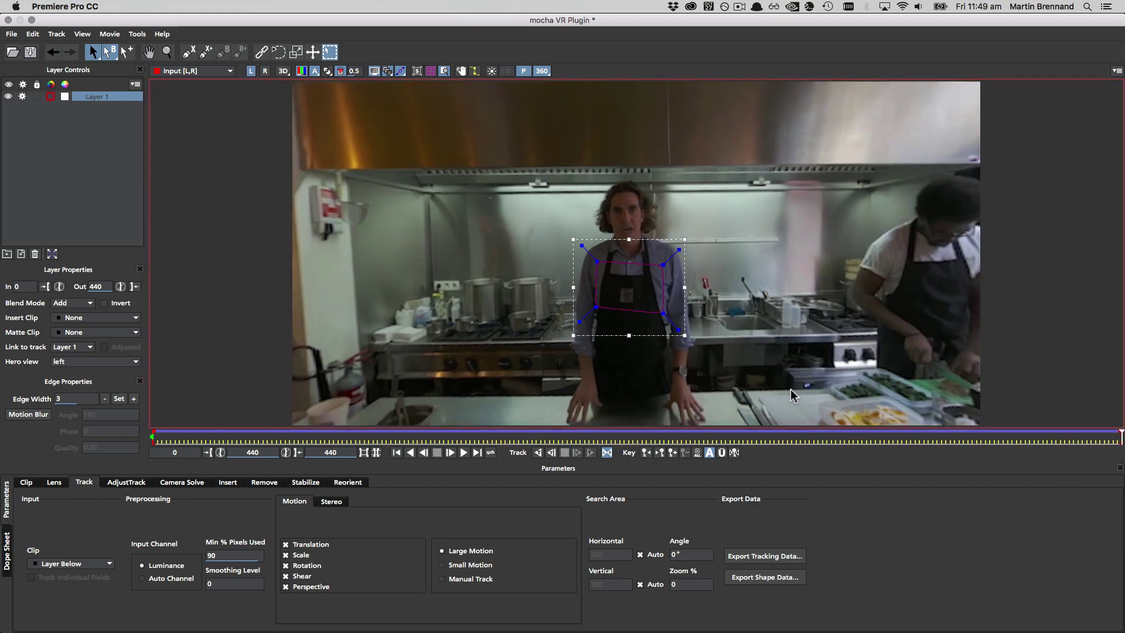
{"action": "left_click_drag", "start_coordinate": [1117, 439], "coordinate": [66, 348]}
Draw a closed spline around the chef's torso, from the shoulders and neckline down to the waist, on a new layer above track.
{"action": "key", "text": "z"}
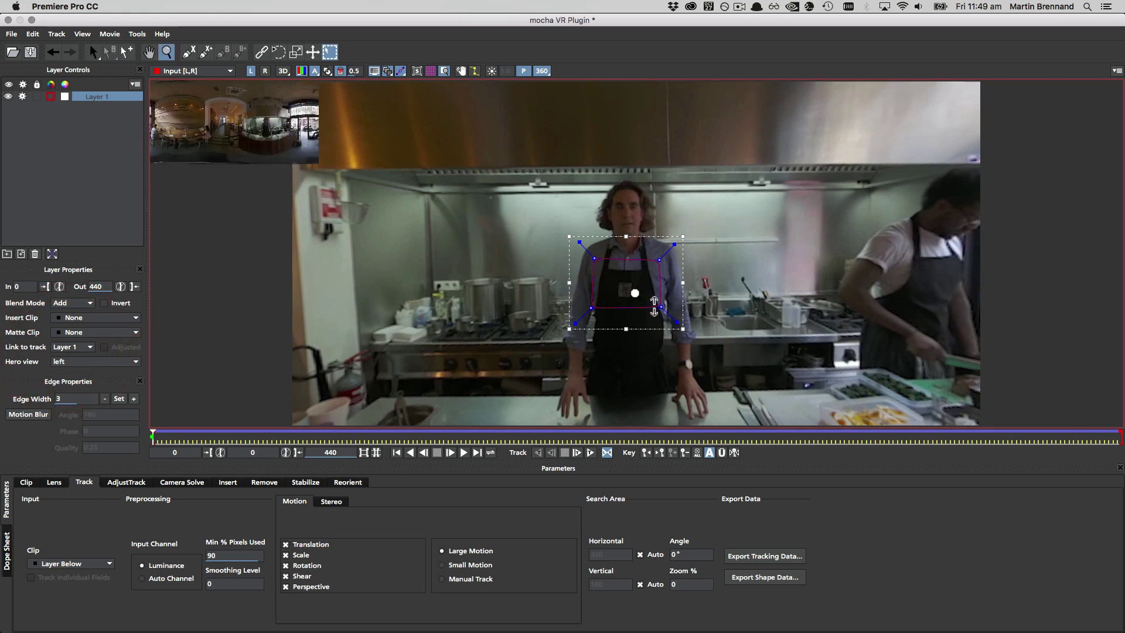
{"action": "left_click_drag", "start_coordinate": [654, 306], "coordinate": [648, 237]}
{"action": "key", "text": "x"}
{"action": "left_click_drag", "start_coordinate": [625, 288], "coordinate": [627, 275]}
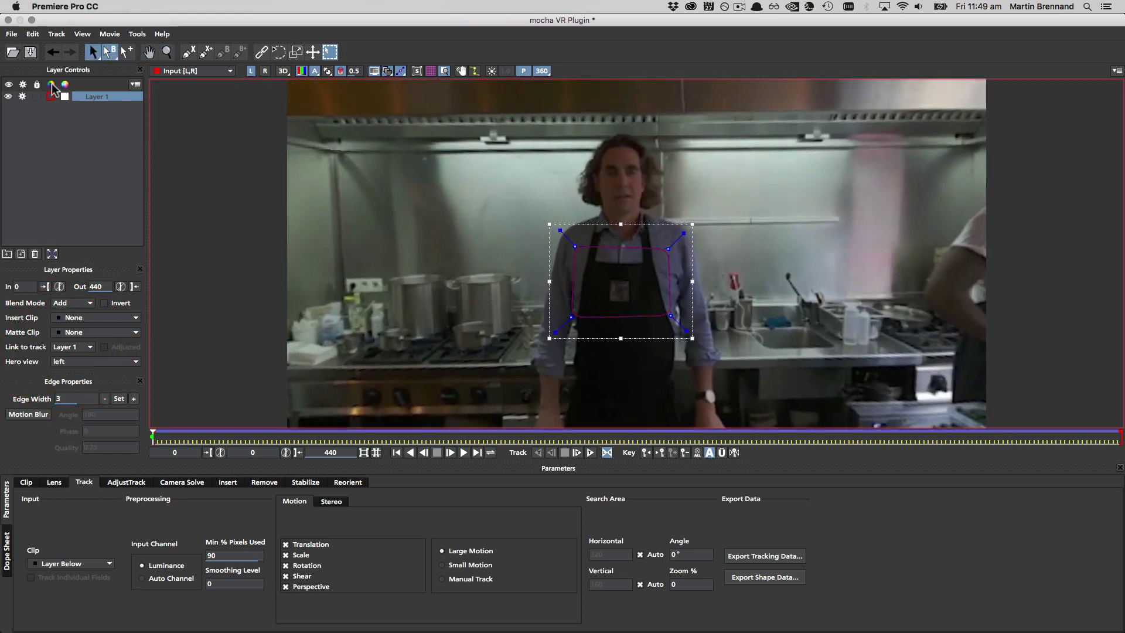
{"action": "left_click", "coordinate": [571, 303]}
{"action": "left_click", "coordinate": [571, 366]}
{"action": "left_click", "coordinate": [678, 374]}
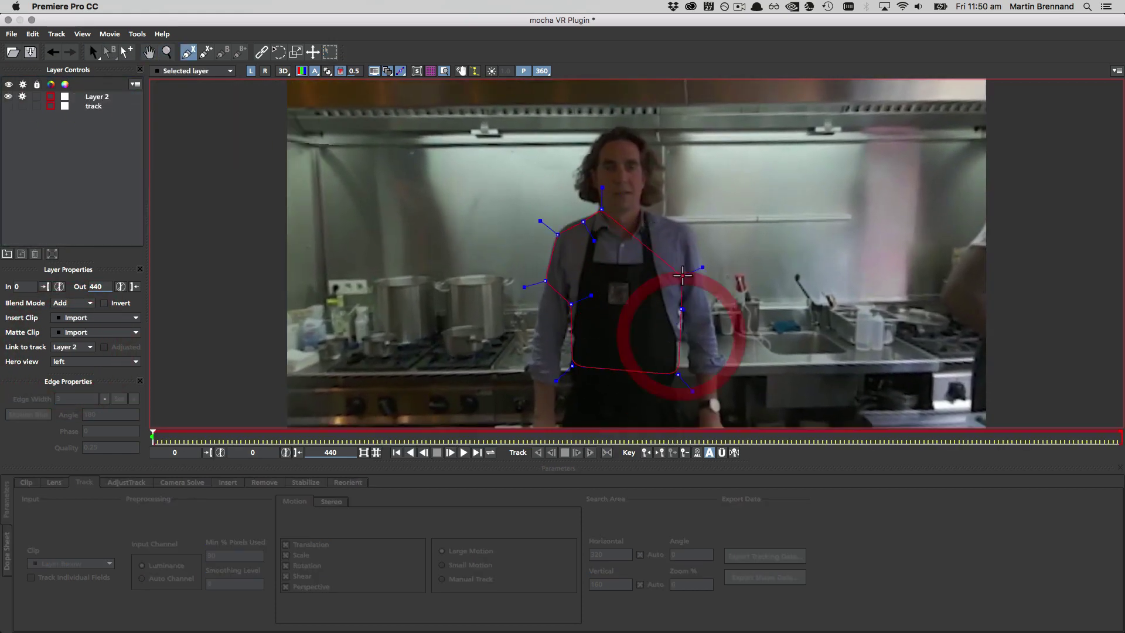
{"action": "left_click", "coordinate": [694, 235]}
{"action": "left_click", "coordinate": [687, 223]}
{"action": "left_click", "coordinate": [642, 208]}
{"action": "right_click", "coordinate": [603, 225]}
Refine the torso spline along both arm edges and a shoulder, showing the matte overlay to check its coverage.
{"action": "left_click_drag", "start_coordinate": [534, 295], "coordinate": [525, 289]}
{"action": "left_click_drag", "start_coordinate": [557, 235], "coordinate": [556, 233]}
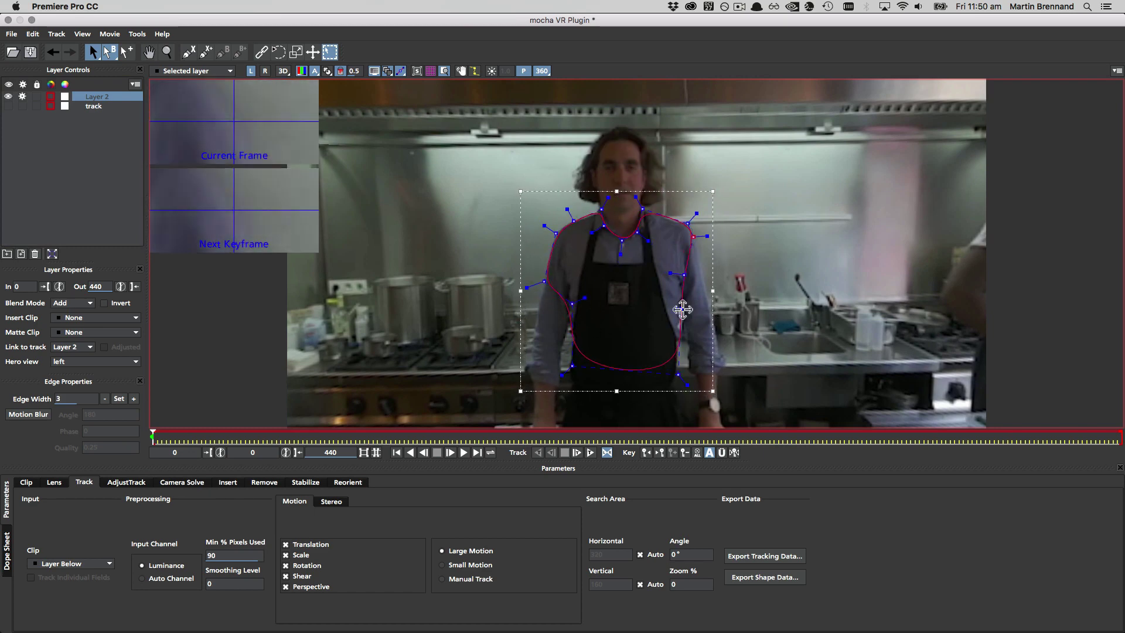
{"action": "left_click", "coordinate": [327, 71]}
{"action": "left_click_drag", "start_coordinate": [681, 309], "coordinate": [704, 273]}
Rename the torso layer as torso roto and link it to the track layer's tracking data.
{"action": "type", "text": "tors"}
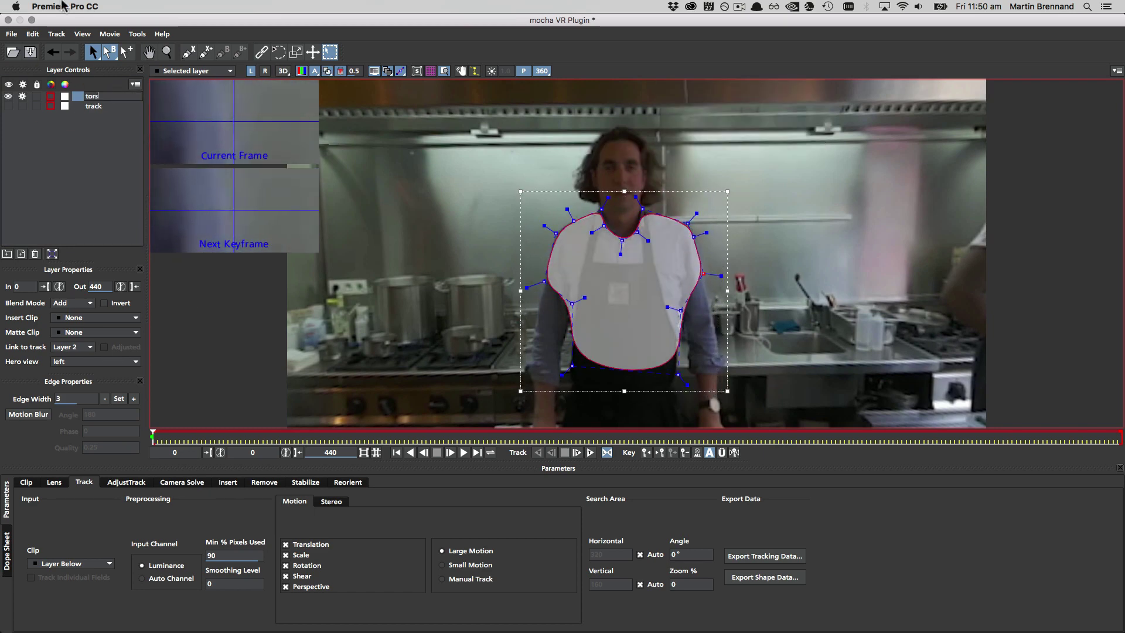
{"action": "type", "text": "o roto"}
{"action": "key", "text": "Return"}
{"action": "left_click", "coordinate": [88, 348]}
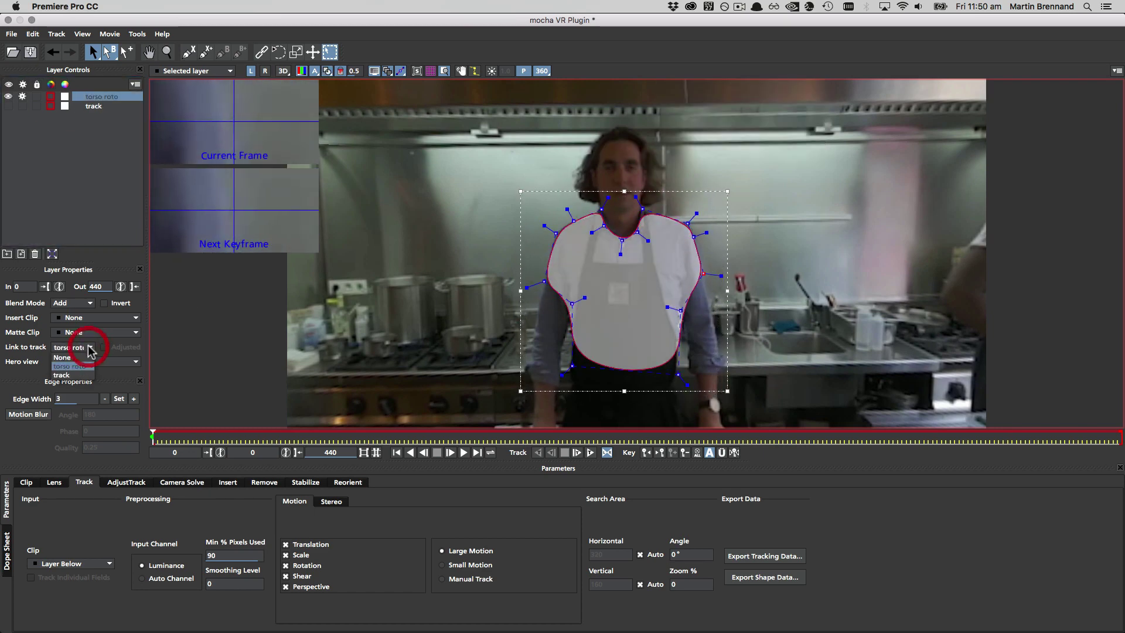
{"action": "left_click", "coordinate": [70, 375]}
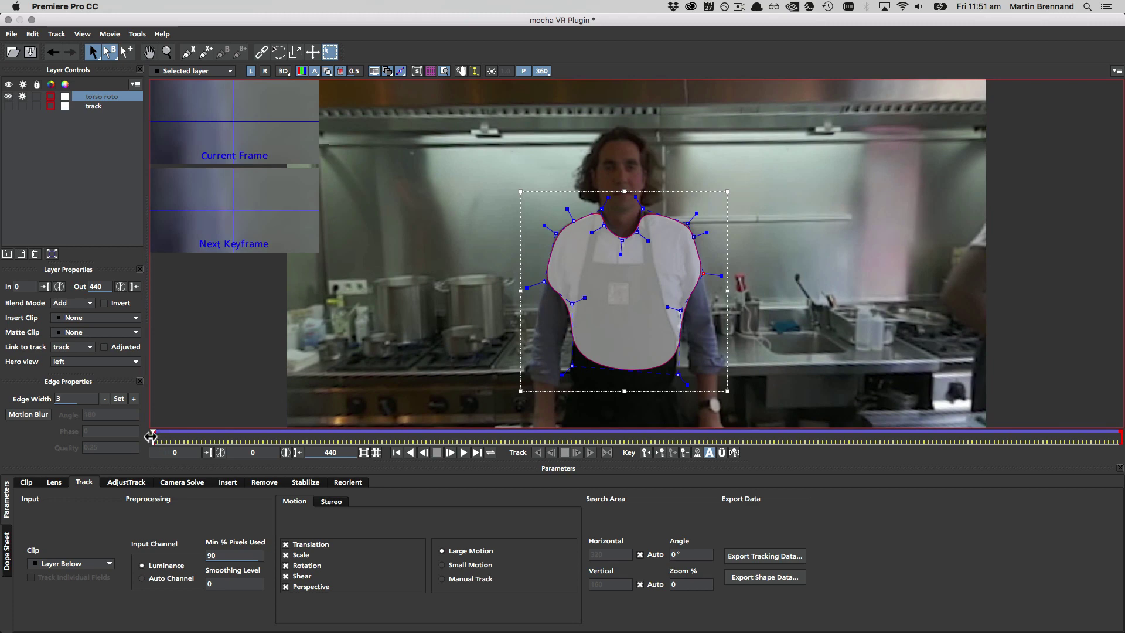
Refit the torso roto spline to the chef's shoulders, neck and arm edges at frame 66 in the left view.
{"action": "left_click_drag", "start_coordinate": [155, 435], "coordinate": [295, 418]}
{"action": "left_click_drag", "start_coordinate": [586, 217], "coordinate": [595, 205]}
{"action": "left_click", "coordinate": [568, 227]}
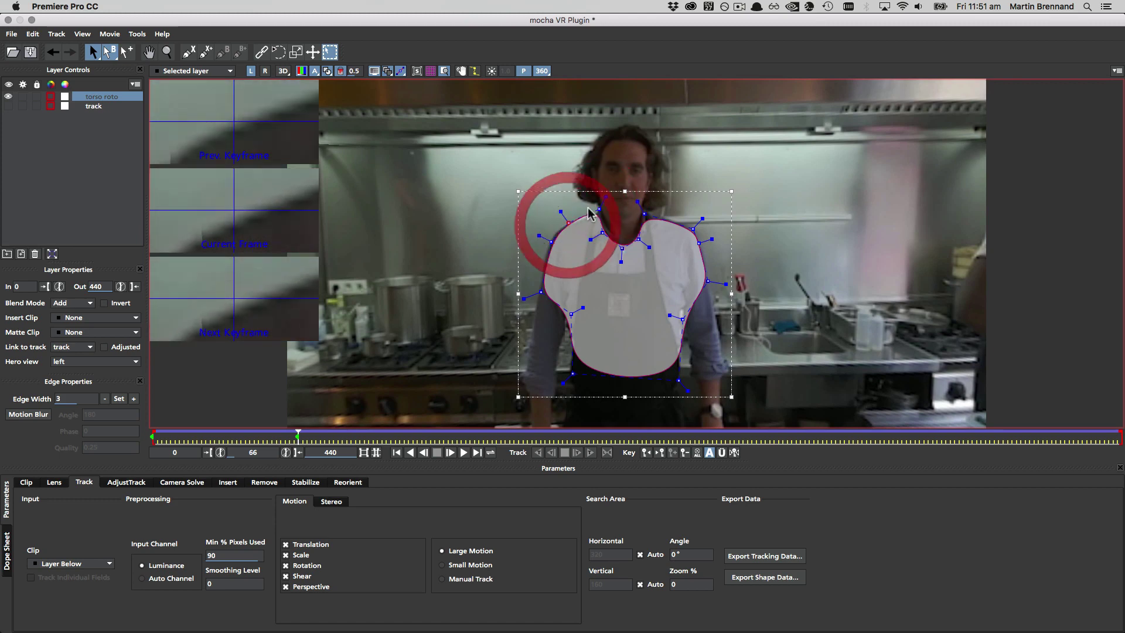
{"action": "left_click_drag", "start_coordinate": [597, 210], "coordinate": [598, 210]}
{"action": "left_click_drag", "start_coordinate": [605, 199], "coordinate": [610, 194]}
{"action": "left_click_drag", "start_coordinate": [598, 210], "coordinate": [600, 210]}
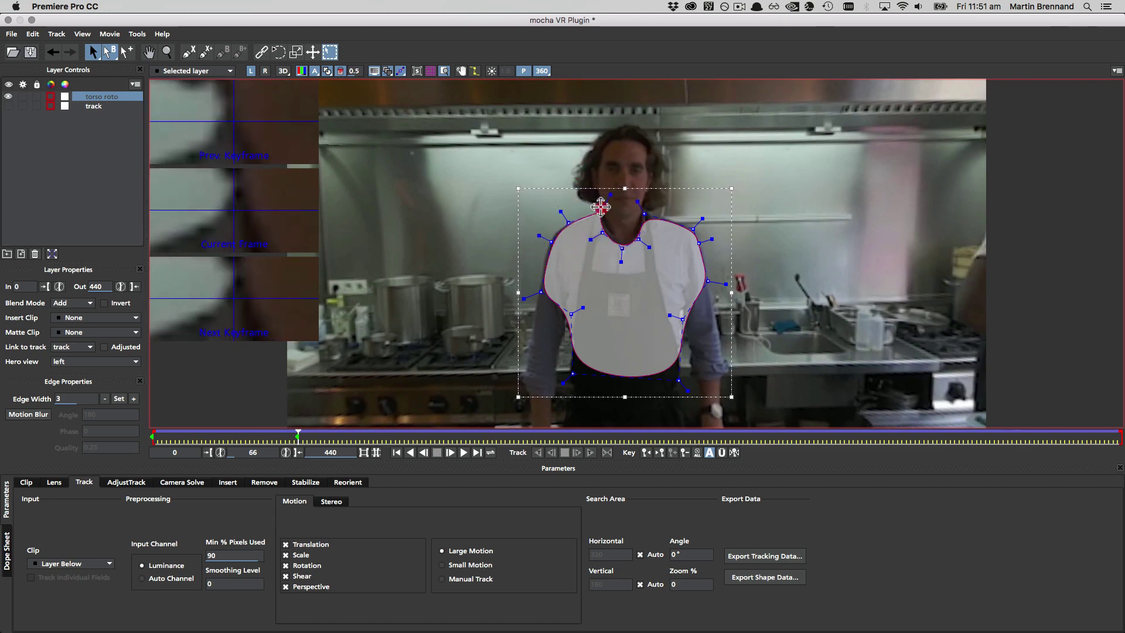
{"action": "left_click_drag", "start_coordinate": [551, 241], "coordinate": [546, 242]}
{"action": "left_click_drag", "start_coordinate": [644, 214], "coordinate": [634, 187]}
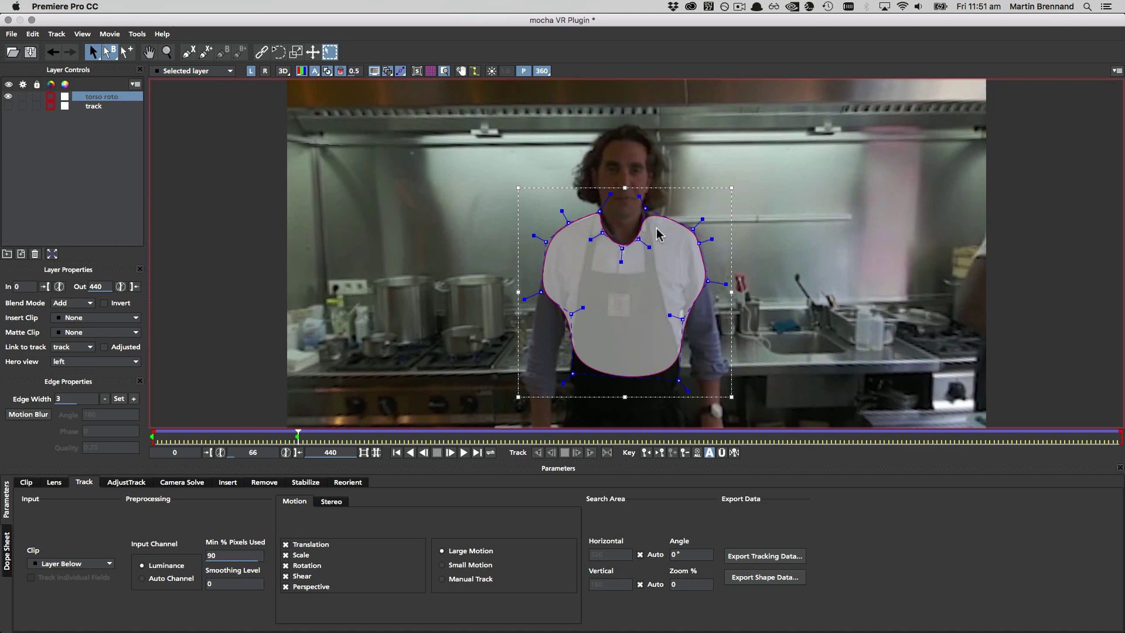
{"action": "left_click_drag", "start_coordinate": [693, 229], "coordinate": [693, 227]}
{"action": "left_click_drag", "start_coordinate": [707, 281], "coordinate": [706, 281]}
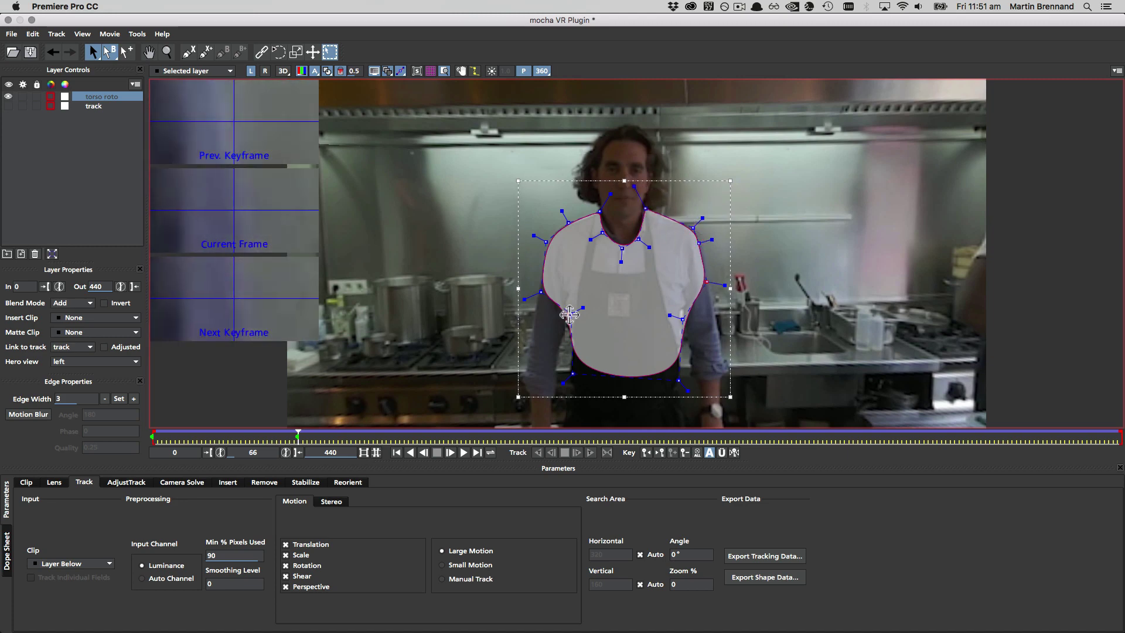
{"action": "left_click_drag", "start_coordinate": [569, 314], "coordinate": [570, 314]}
Compare the torso roto shape between the left and right views and adjust a shoulder point in the right view.
{"action": "key", "text": "2"}
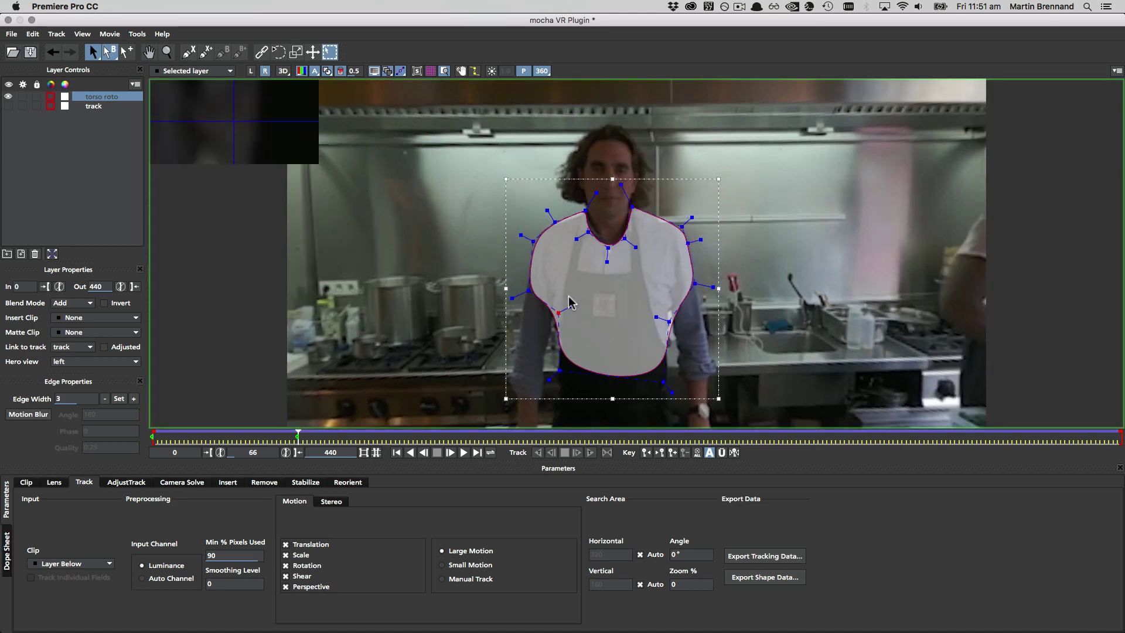
{"action": "key", "text": "l"}
{"action": "key", "text": "r"}
{"action": "left_click_drag", "start_coordinate": [533, 239], "coordinate": [530, 240]}
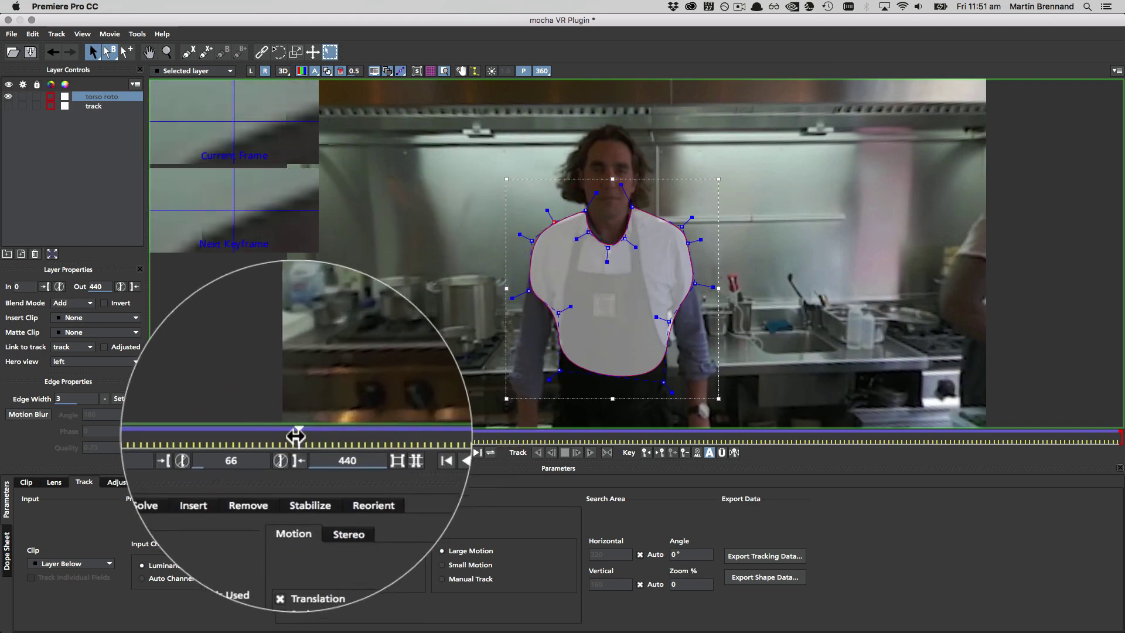
In the left view, refit the torso roto shape at two more frames between 66 and 224, adjusting its height and shoulder.
{"action": "left_click_drag", "start_coordinate": [296, 435], "coordinate": [423, 442]}
{"action": "left_click", "coordinate": [251, 71]}
{"action": "left_click_drag", "start_coordinate": [625, 174], "coordinate": [624, 181]}
{"action": "left_click_drag", "start_coordinate": [422, 439], "coordinate": [569, 421]}
{"action": "left_click_drag", "start_coordinate": [519, 192], "coordinate": [517, 182]}
{"action": "left_click_drag", "start_coordinate": [694, 226], "coordinate": [691, 221]}
Refit the torso roto shape to the chef at frames 224 and 276, adjusting its overall size and shoulder edge.
{"action": "left_click_drag", "start_coordinate": [547, 437], "coordinate": [649, 418]}
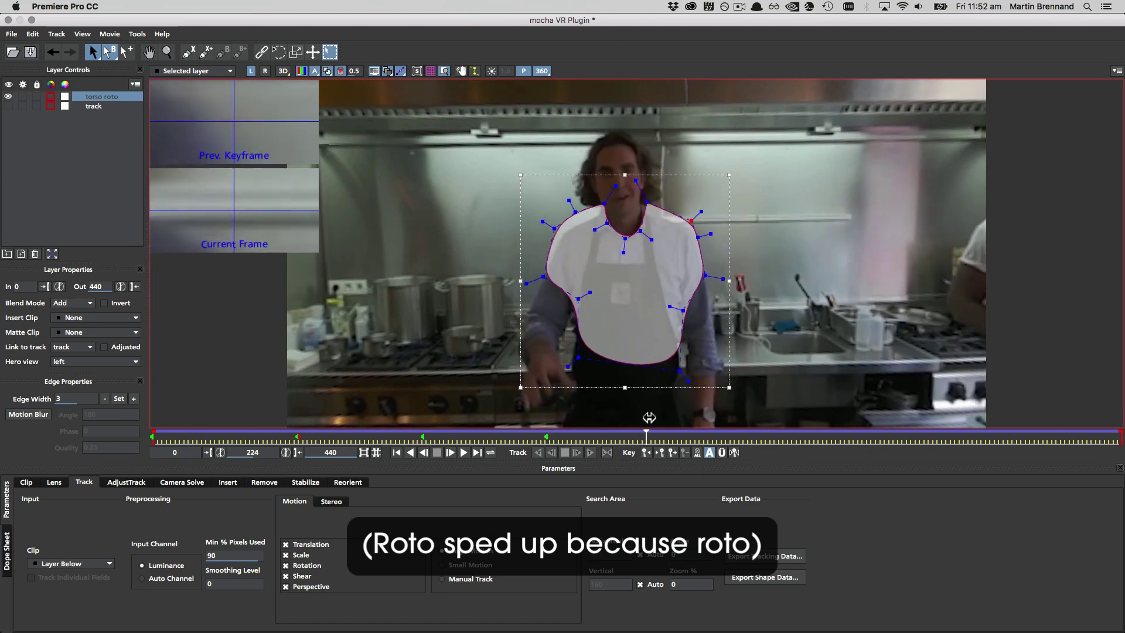
{"action": "left_click_drag", "start_coordinate": [624, 174], "coordinate": [624, 183]}
{"action": "left_click_drag", "start_coordinate": [646, 436], "coordinate": [760, 435]}
{"action": "left_click_drag", "start_coordinate": [738, 289], "coordinate": [744, 288]}
{"action": "left_click_drag", "start_coordinate": [713, 254], "coordinate": [718, 255]}
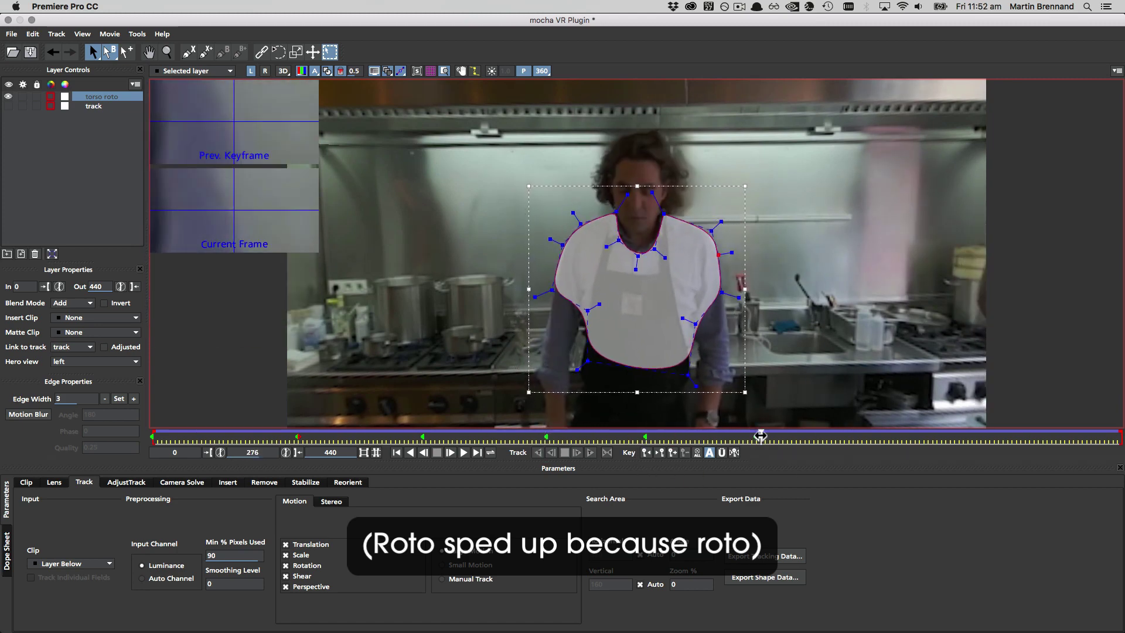
Go back to earlier in-between frames, including frame 79, and correct the torso roto's arm and shoulder points.
{"action": "left_click_drag", "start_coordinate": [760, 436], "coordinate": [396, 436]}
{"action": "left_click_drag", "start_coordinate": [544, 290], "coordinate": [540, 292]}
{"action": "left_click_drag", "start_coordinate": [397, 436], "coordinate": [325, 434]}
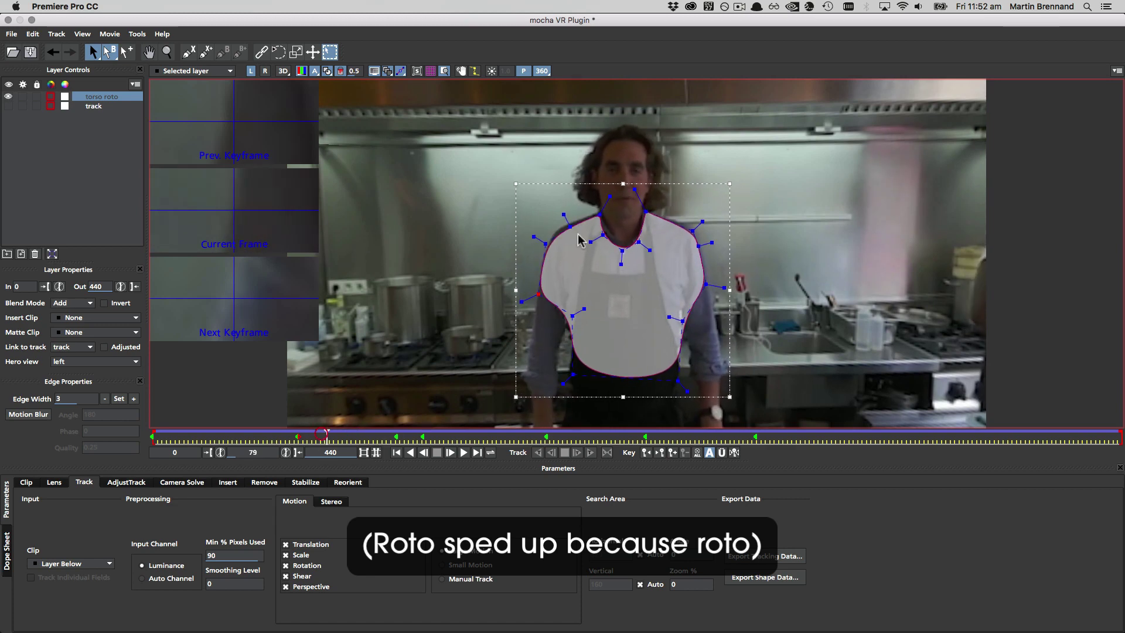
{"action": "left_click_drag", "start_coordinate": [570, 226], "coordinate": [565, 222]}
{"action": "left_click_drag", "start_coordinate": [545, 244], "coordinate": [543, 243]}
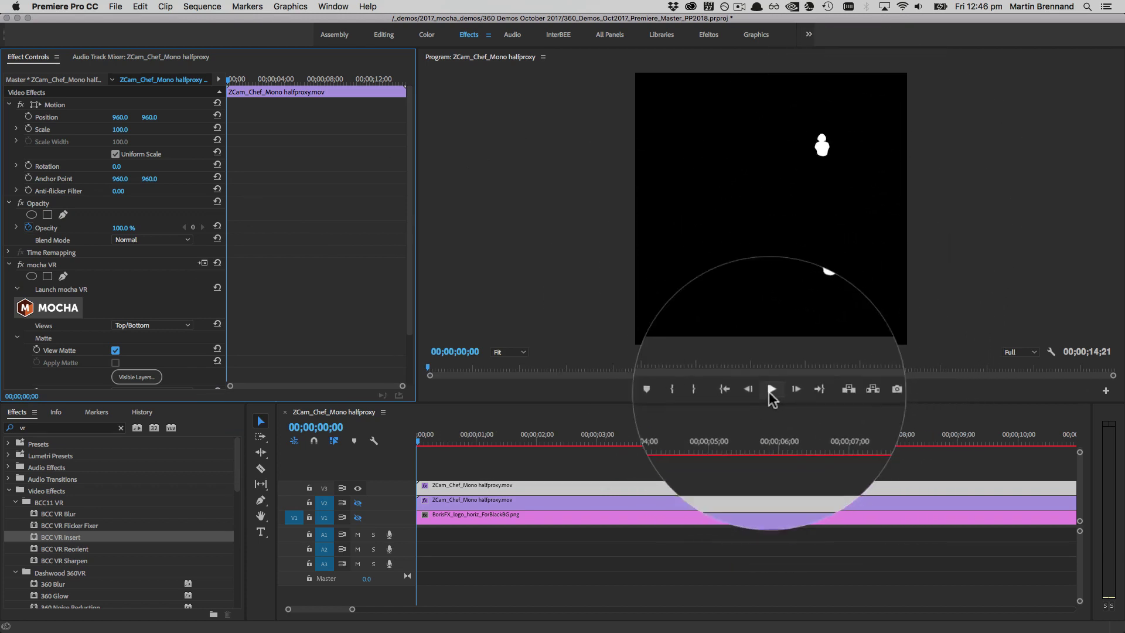
Play back the chef's matte briefly in Premiere Pro and return to the start of the sequence.
{"action": "left_click", "coordinate": [771, 389]}
{"action": "left_click", "coordinate": [771, 390]}
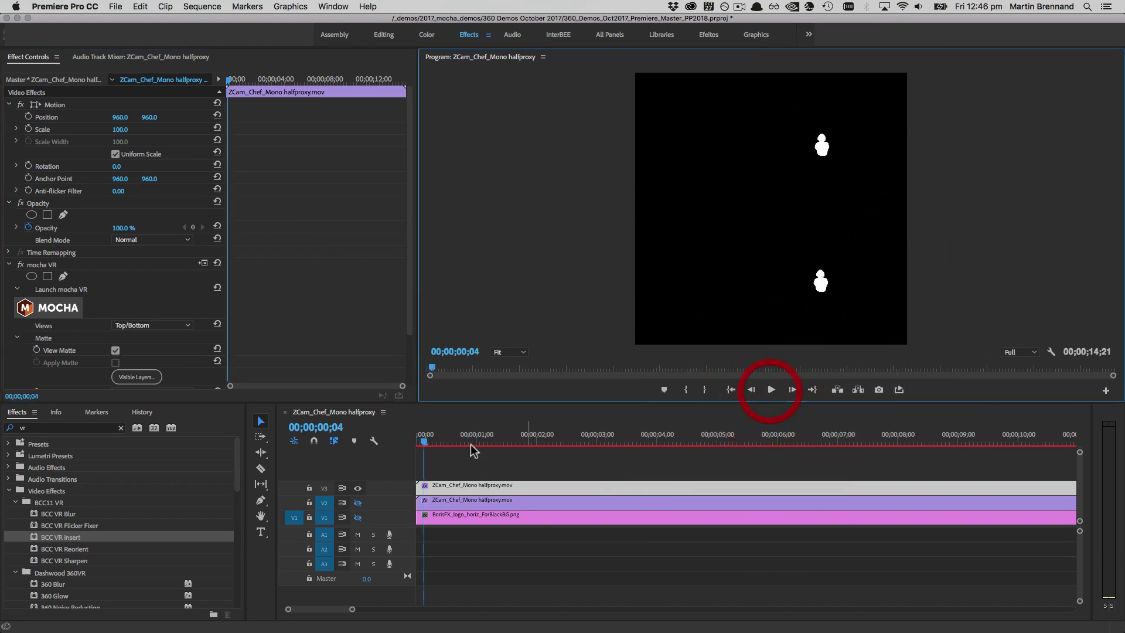
{"action": "left_click", "coordinate": [373, 445]}
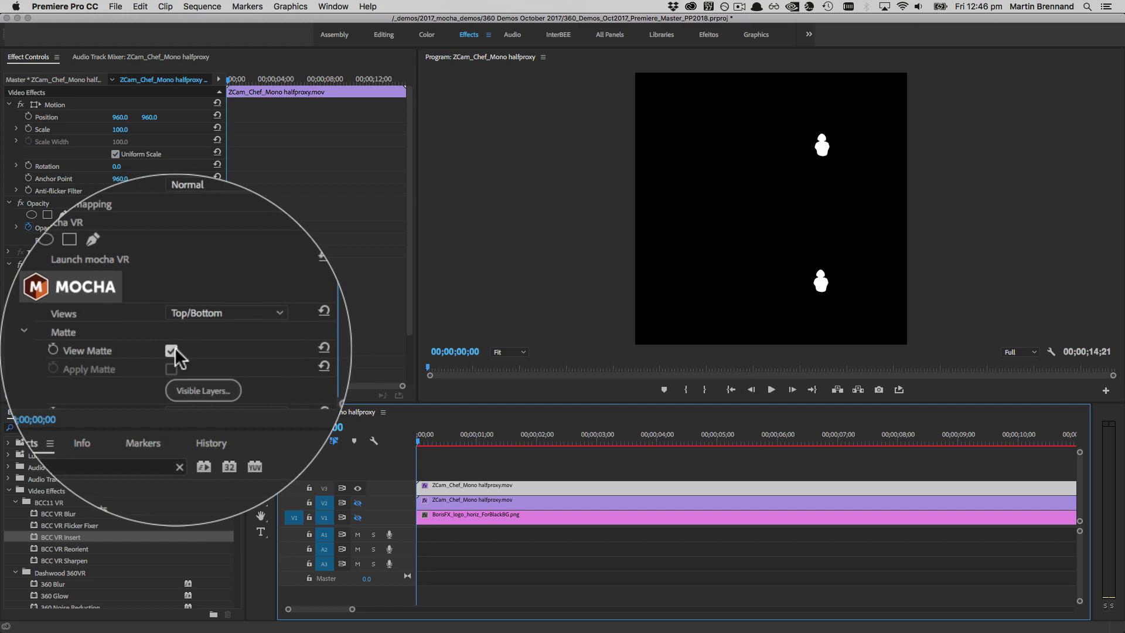
Turn off View Matte, enable Apply Matte, and inspect the chef cutout at 100% magnification while scrubbing the sequence.
{"action": "left_click", "coordinate": [130, 348]}
{"action": "left_click", "coordinate": [130, 364]}
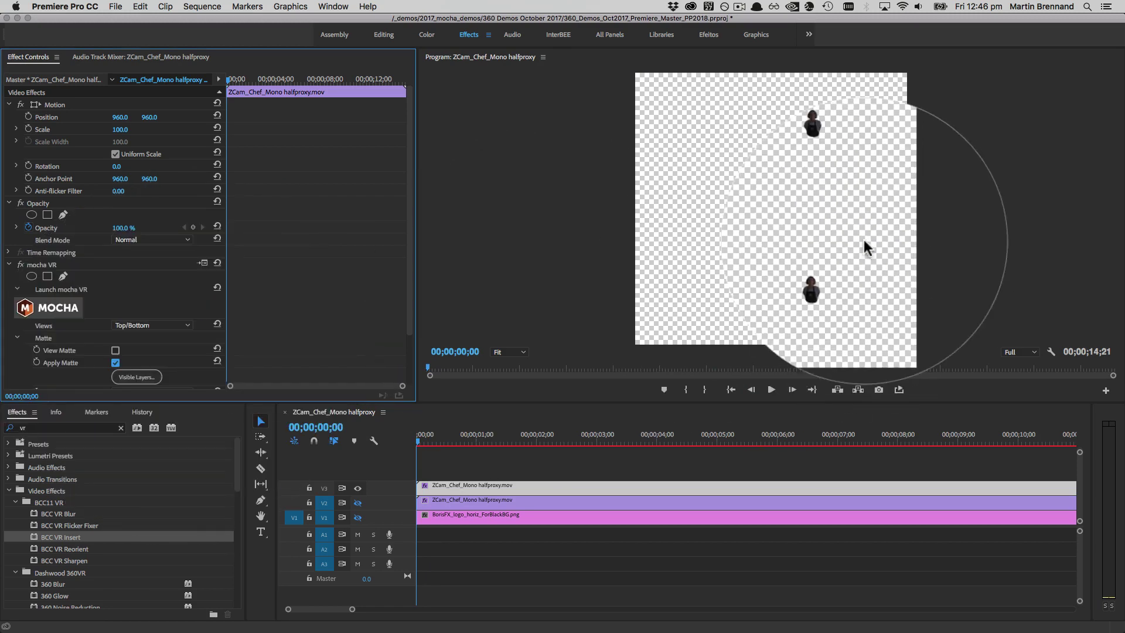
{"action": "left_click", "coordinate": [508, 352]}
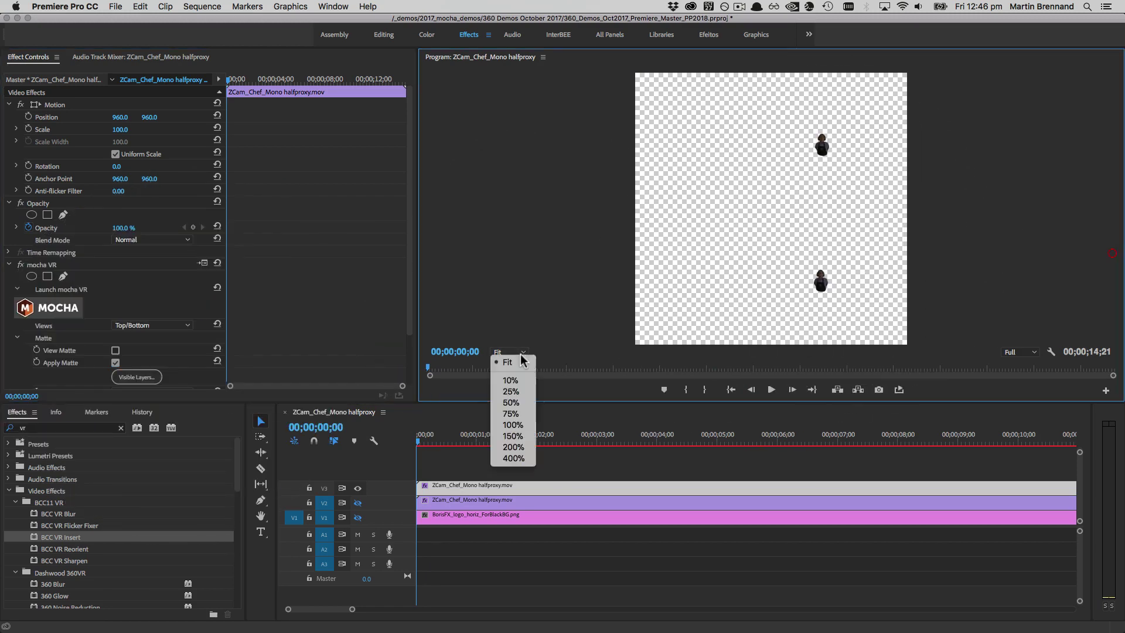
{"action": "left_click", "coordinate": [515, 425]}
{"action": "left_click_drag", "start_coordinate": [1112, 241], "coordinate": [1115, 255]}
{"action": "left_click_drag", "start_coordinate": [423, 446], "coordinate": [298, 429]}
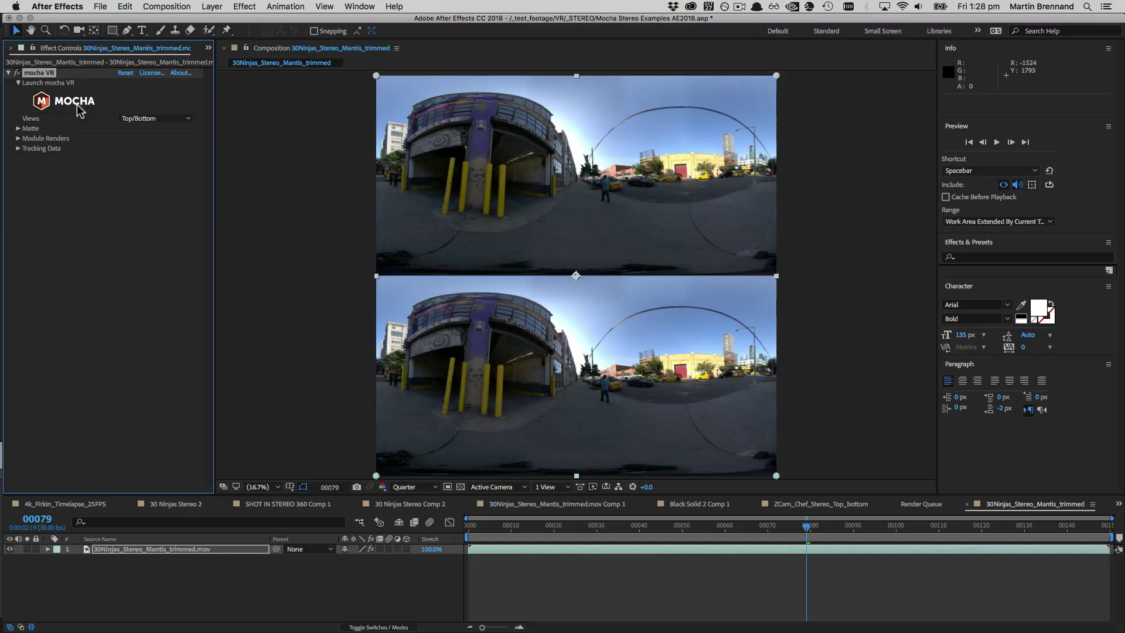
Launch mocha VR on the 30Ninjas_Stereo_Mantis_trimmed.mov layer in After Effects.
{"action": "left_click", "coordinate": [76, 104]}
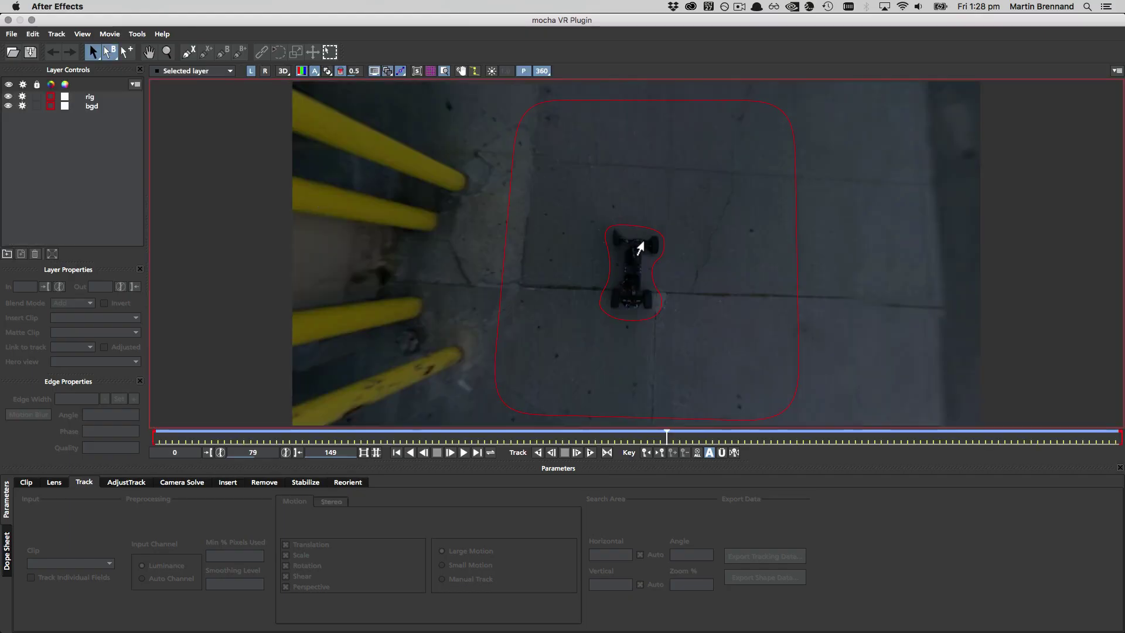
Select the rig spline and the bgd spline, and display the planar surface and grid for the bgd layer.
{"action": "left_click", "coordinate": [635, 230]}
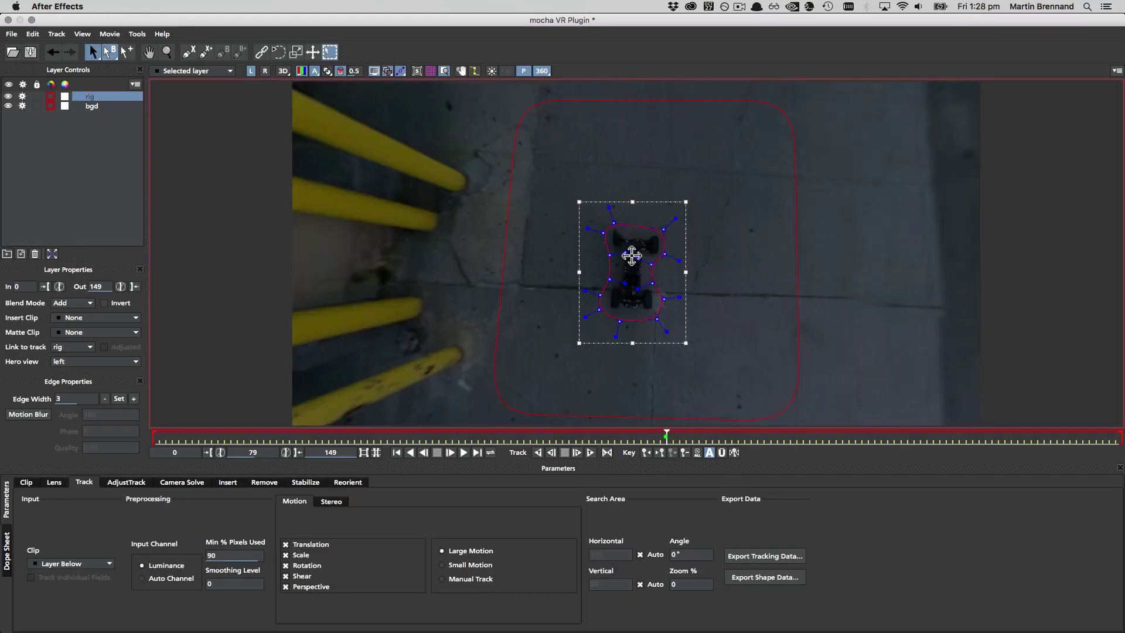
{"action": "left_click", "coordinate": [609, 102]}
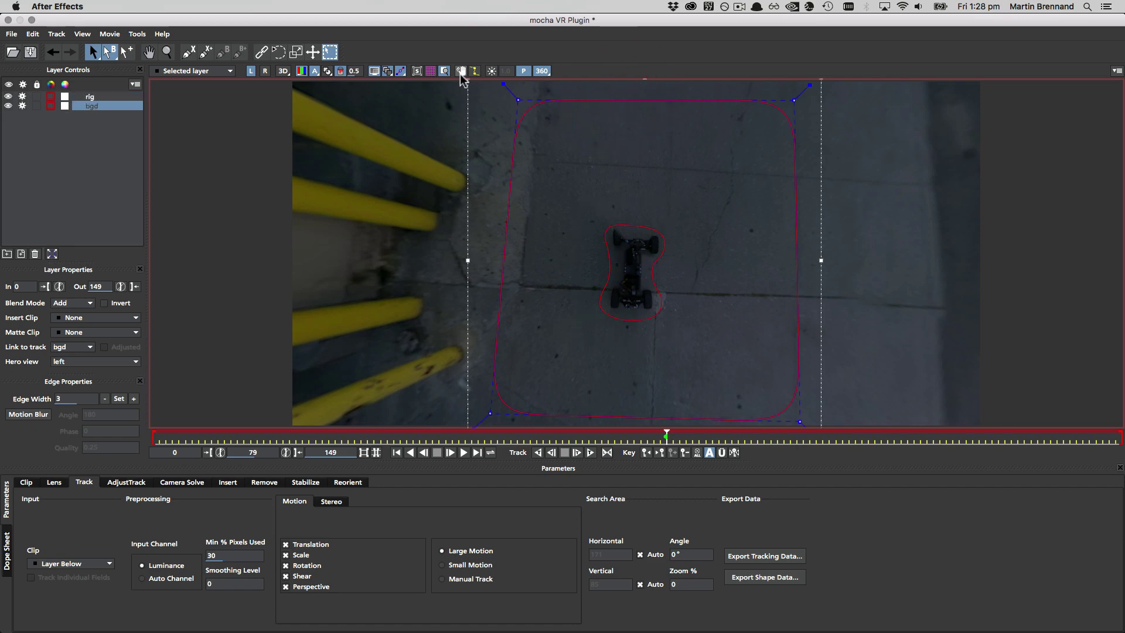
{"action": "left_click", "coordinate": [417, 71]}
Compare the left and right eyes with the bgd grid, first in the full equirectangular frame and in the 360 lens view.
{"action": "left_click", "coordinate": [541, 71]}
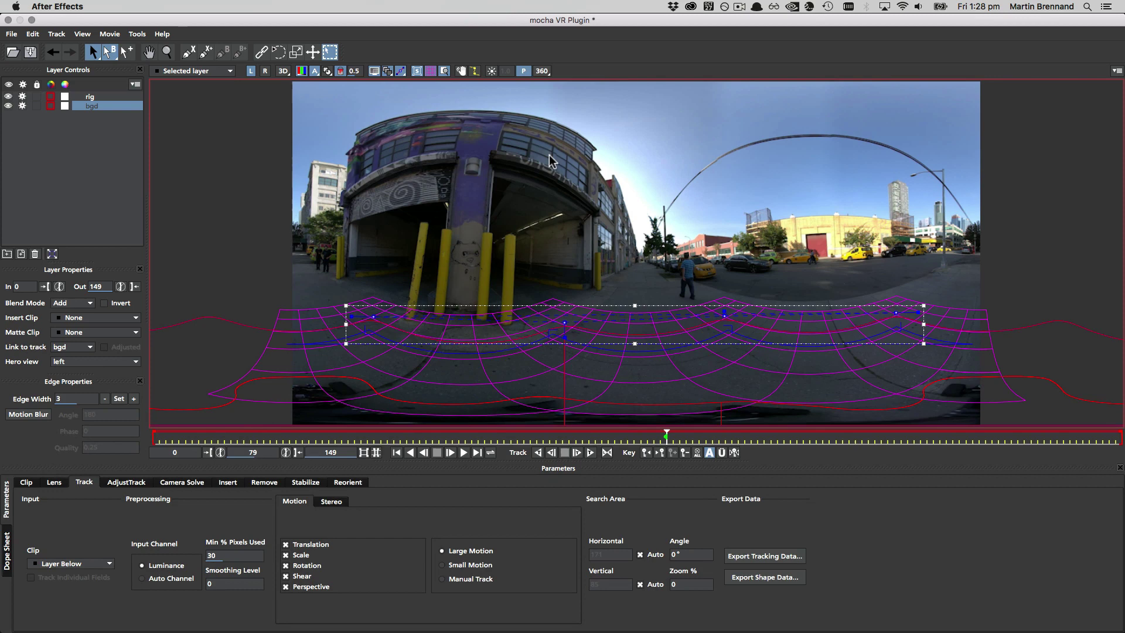
{"action": "key", "text": "2"}
{"action": "key", "text": "1"}
{"action": "key", "text": "2"}
{"action": "key", "text": "grave"}
{"action": "key", "text": "grave"}
{"action": "key", "text": "grave"}
{"action": "key", "text": "grave"}
{"action": "key", "text": "grave"}
{"action": "left_click", "coordinate": [542, 71]}
{"action": "key", "text": "grave"}
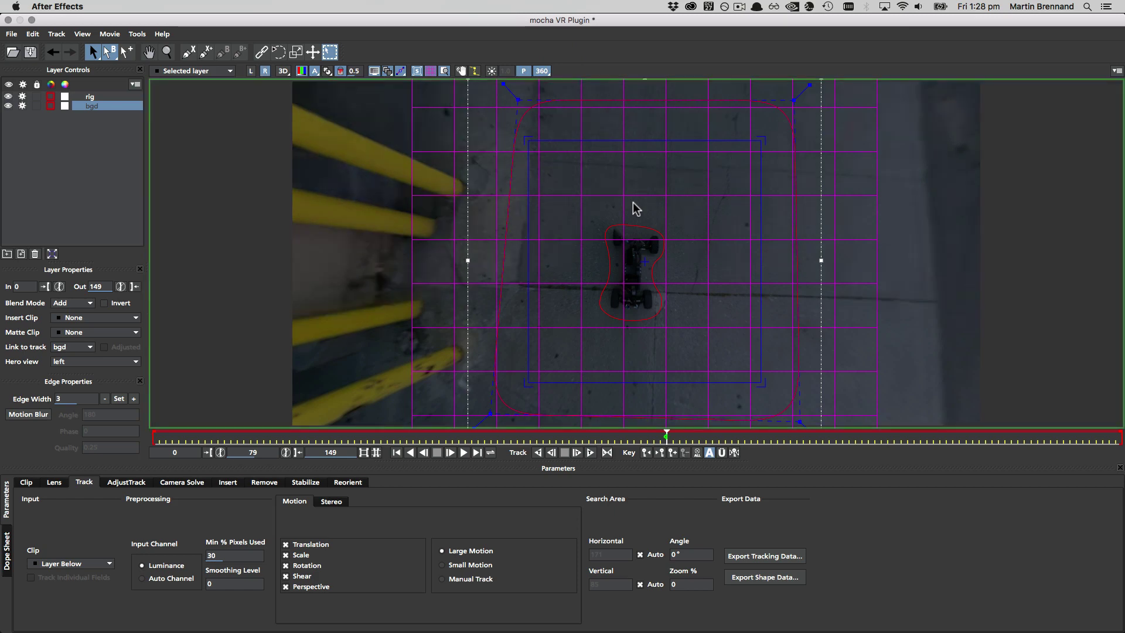
{"action": "key", "text": "1"}
{"action": "key", "text": "2"}
{"action": "key", "text": "1"}
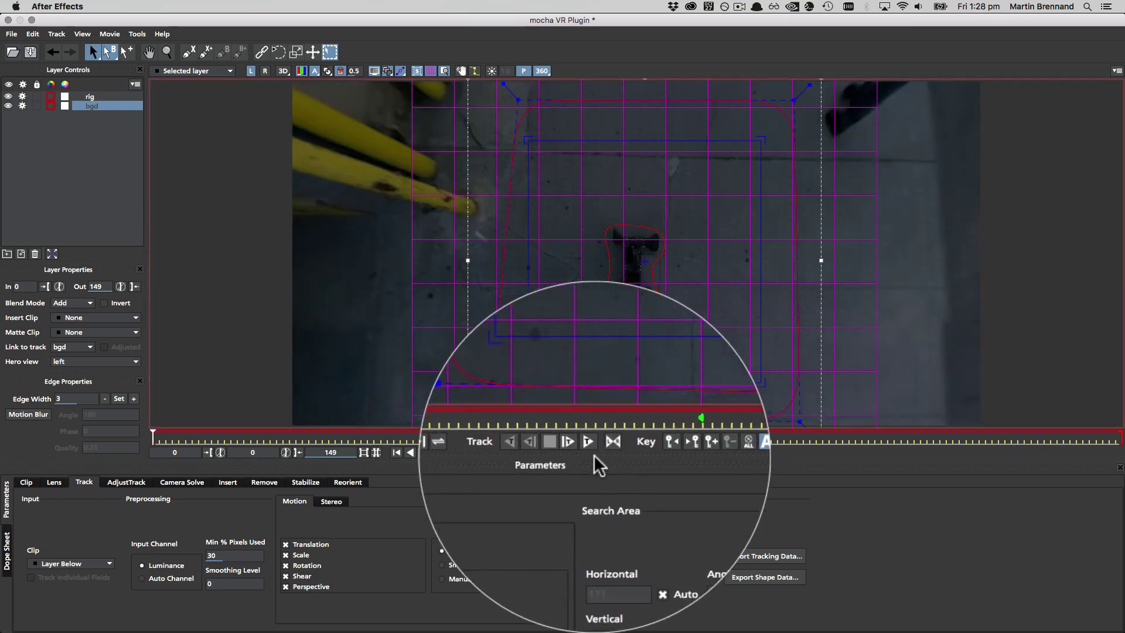
Track the bgd layer forward through the clip from frame 0.
{"action": "left_click", "coordinate": [590, 452]}
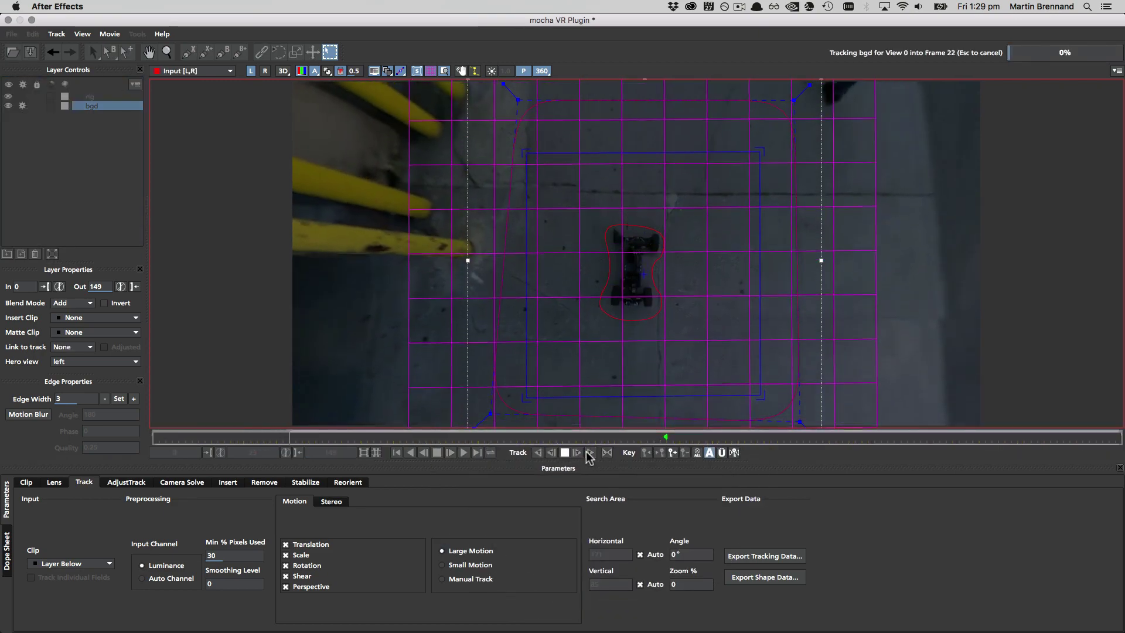
{"action": "left_click", "coordinate": [542, 71]}
{"action": "left_click", "coordinate": [590, 452]}
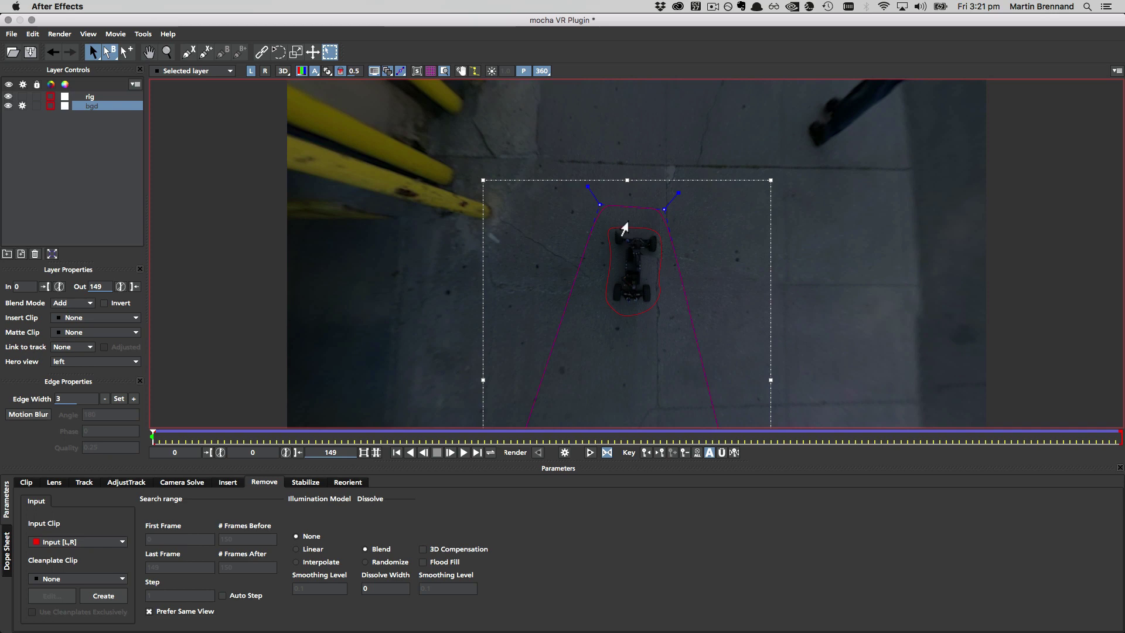
Compare the left and right eye views of the camera rig and its surrounding ground at frame 0.
{"action": "key", "text": "2"}
{"action": "key", "text": "1"}
{"action": "key", "text": "2"}
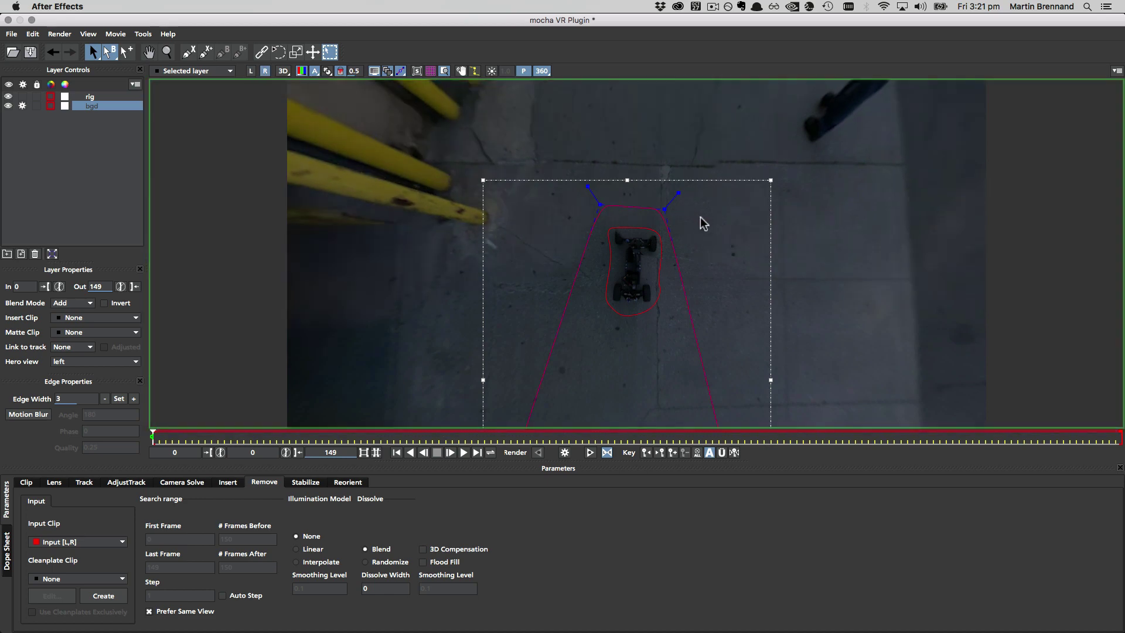
{"action": "key", "text": "1"}
{"action": "key", "text": "2"}
{"action": "key", "text": "l"}
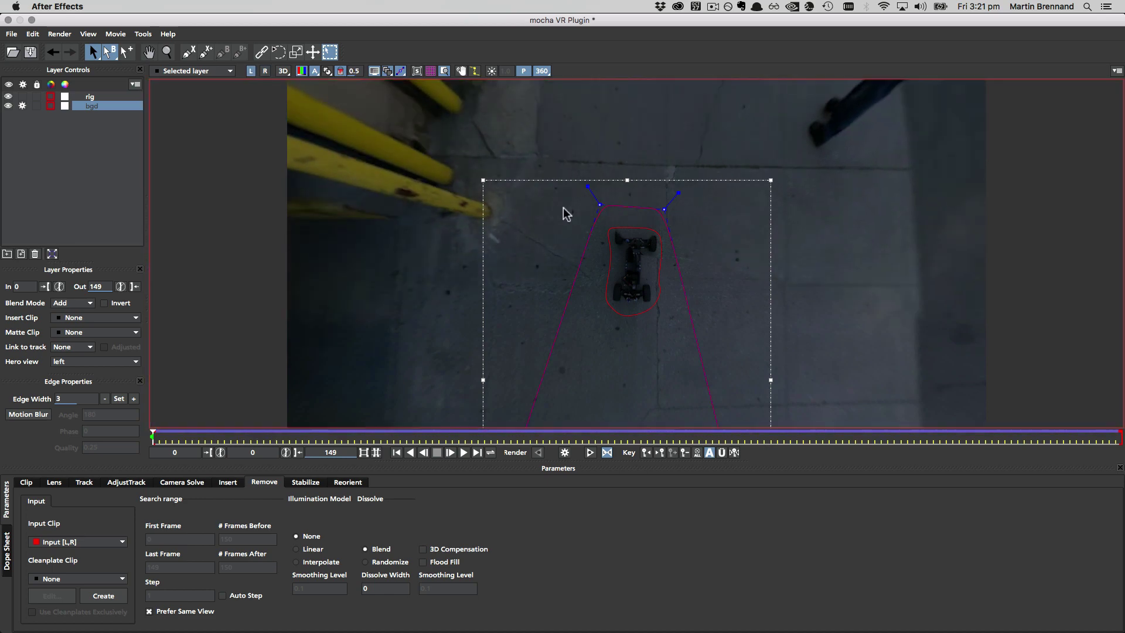
Select the rig layer and preview its matte overlay around the camera rig, leaving the overlay off.
{"action": "left_click", "coordinate": [644, 236]}
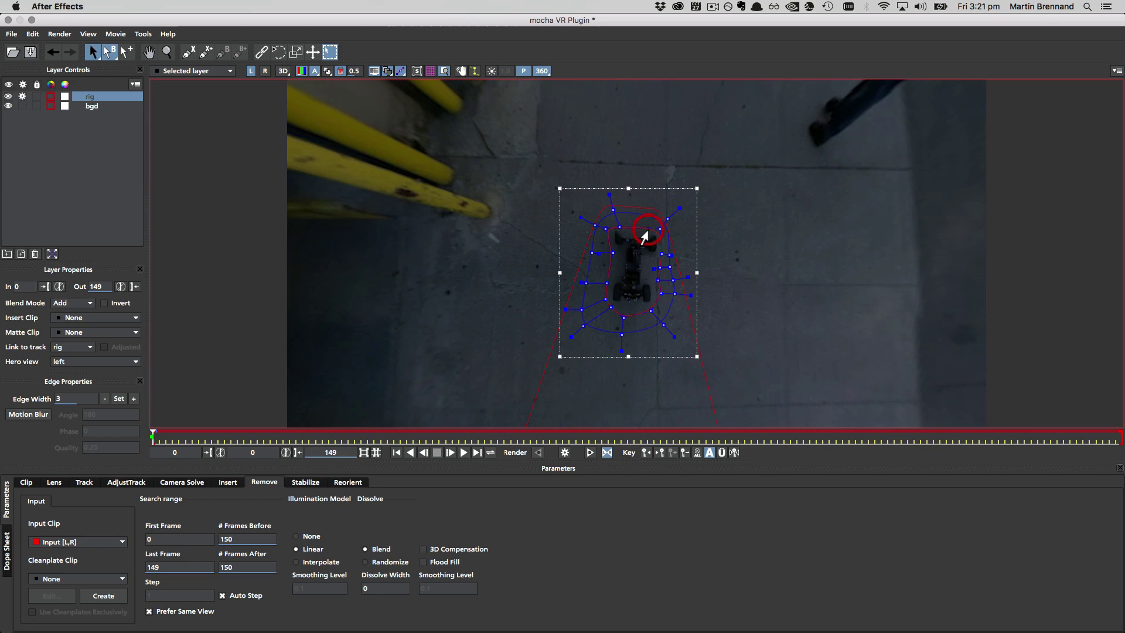
{"action": "left_click", "coordinate": [326, 71]}
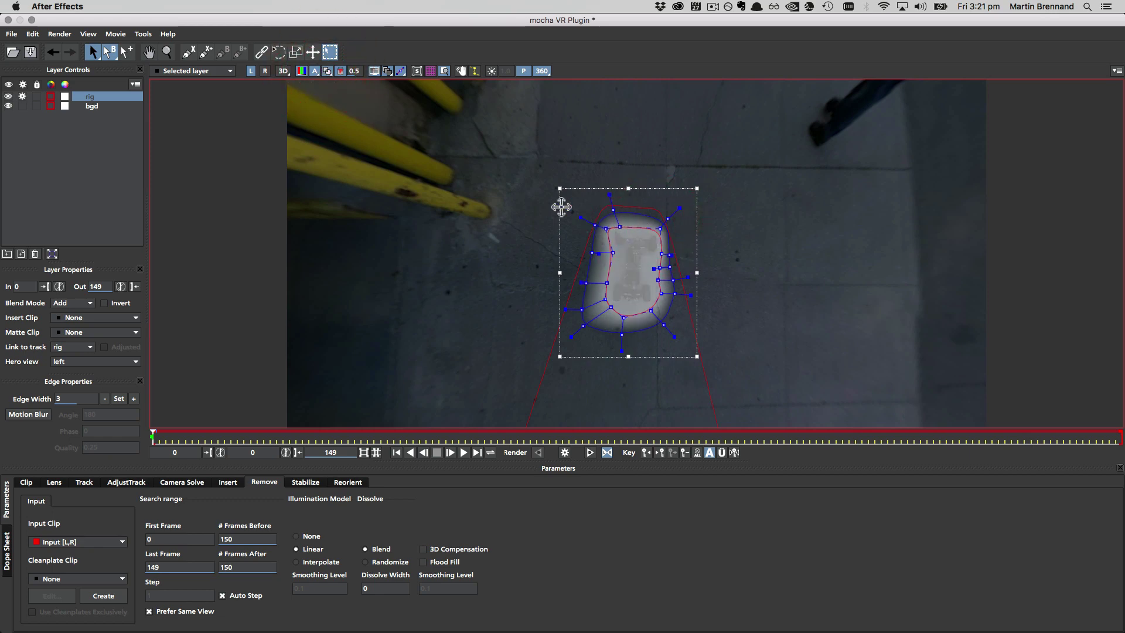
{"action": "left_click", "coordinate": [328, 72]}
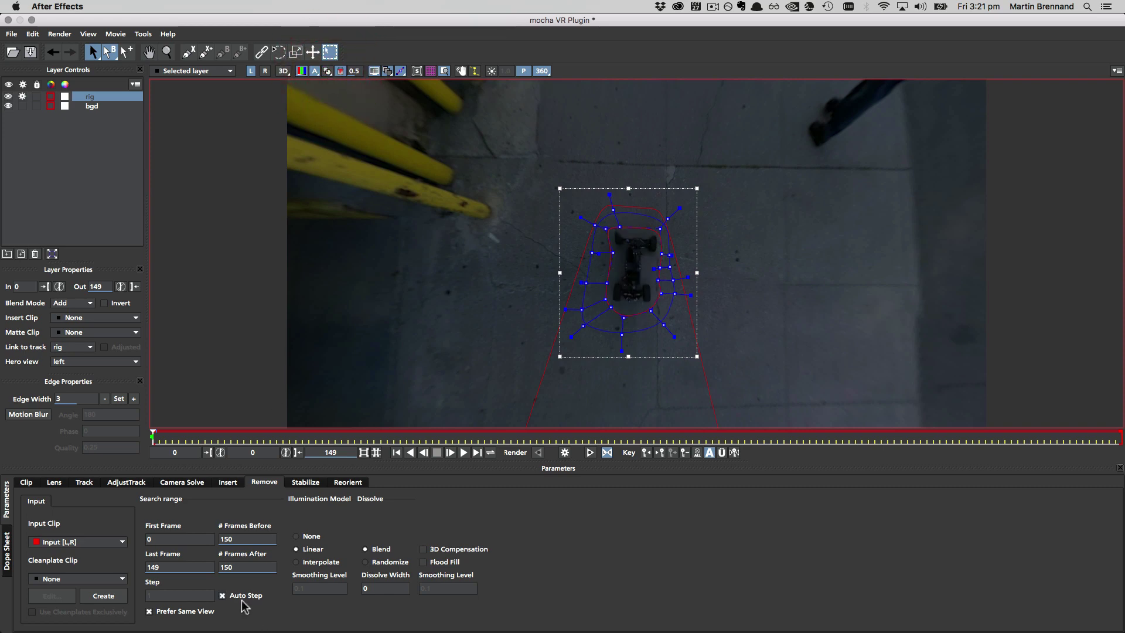
Set the rig removal's illumination model to None, render the removal on frame 0, and check the result in both eyes.
{"action": "left_click", "coordinate": [295, 536]}
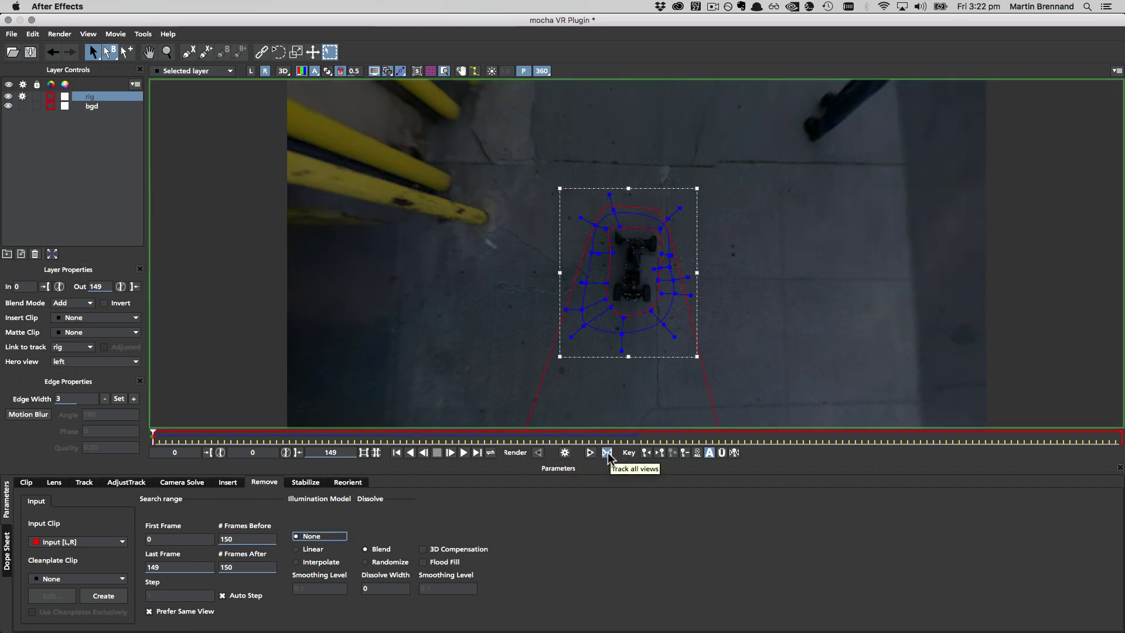
{"action": "left_click", "coordinate": [565, 452]}
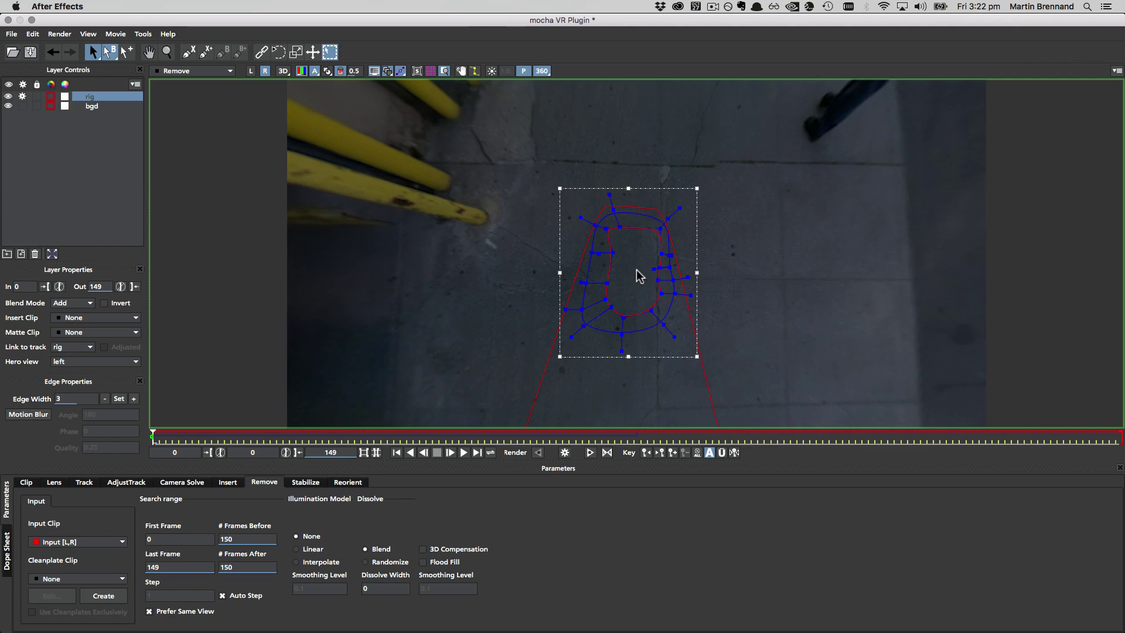
{"action": "key", "text": "1"}
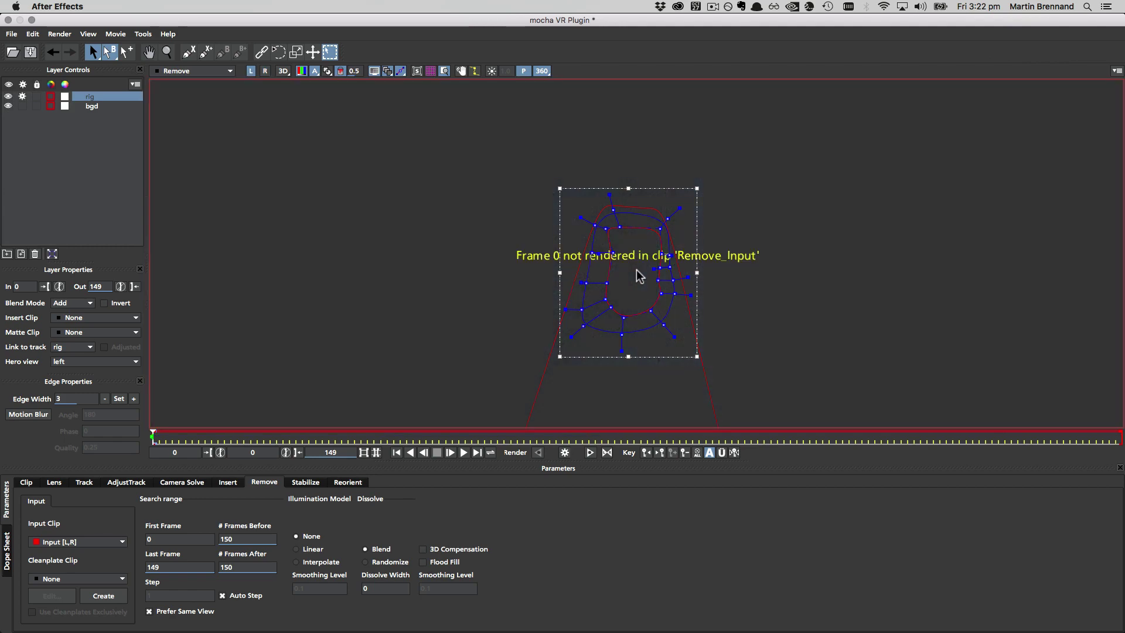
{"action": "key", "text": "2"}
{"action": "key", "text": "1"}
{"action": "key", "text": "r"}
Enable processing of all views, re-render the rig removal on frame 0, and compare the left and right results.
{"action": "left_click", "coordinate": [607, 452]}
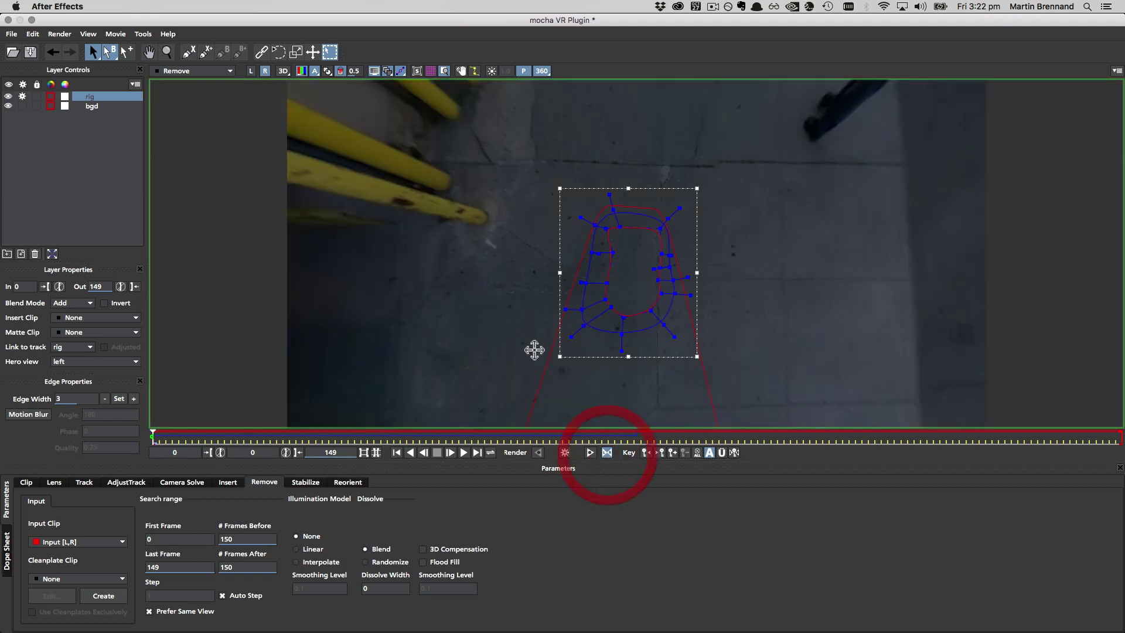
{"action": "left_click", "coordinate": [252, 71]}
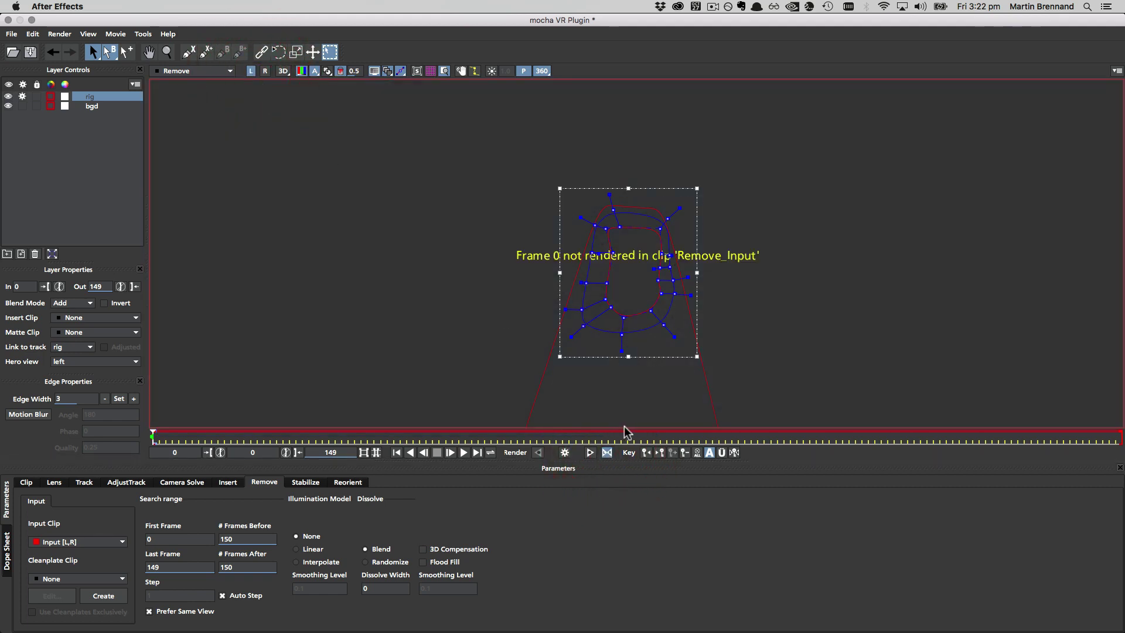
{"action": "left_click", "coordinate": [201, 73]}
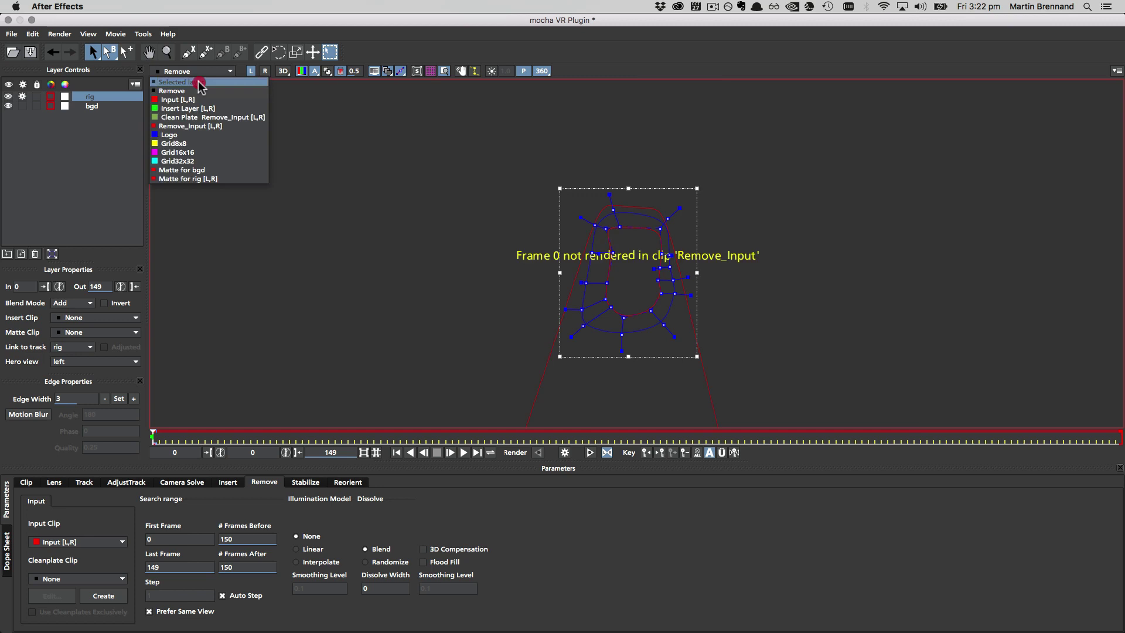
{"action": "left_click", "coordinate": [203, 56]}
{"action": "left_click", "coordinate": [564, 453]}
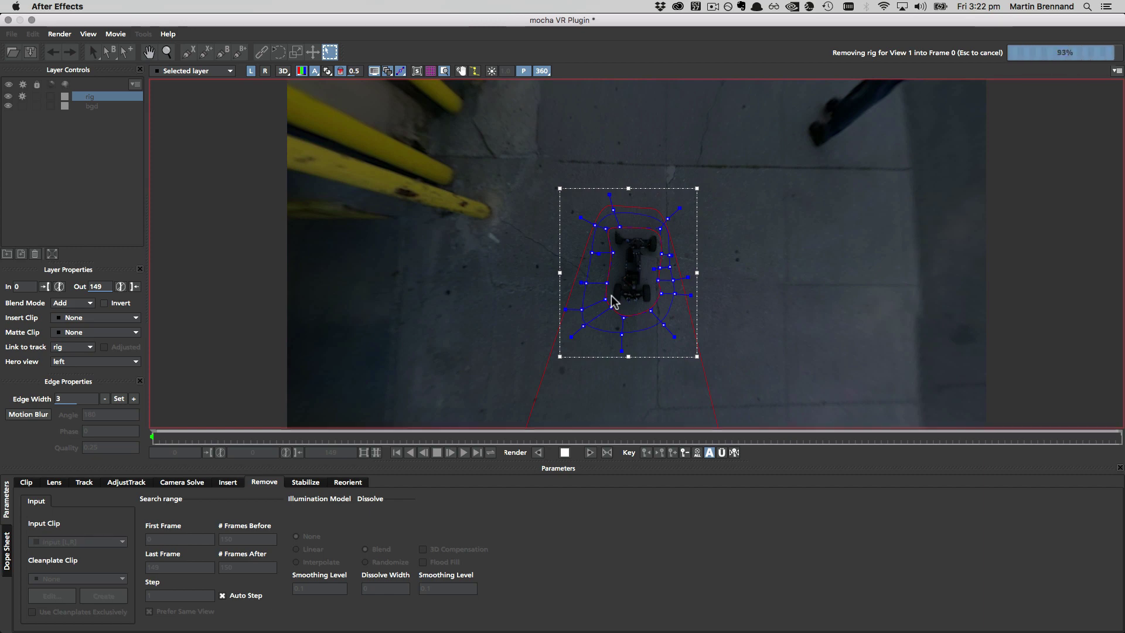
{"action": "key", "text": "1"}
{"action": "key", "text": "2"}
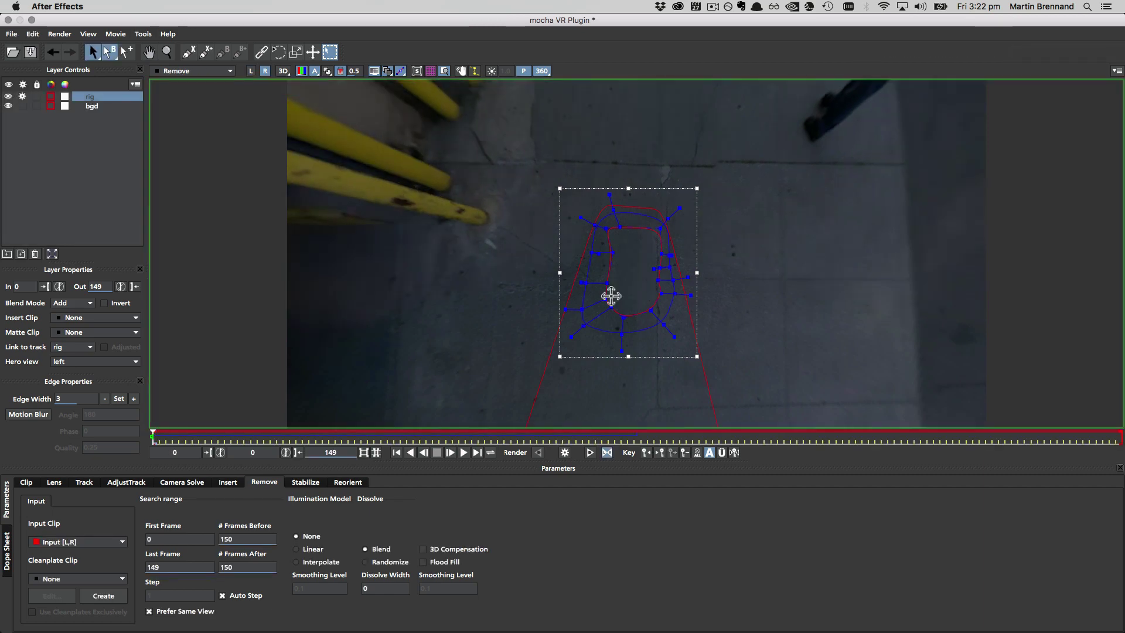
{"action": "key", "text": "1"}
{"action": "key", "text": "2"}
{"action": "key", "text": "1"}
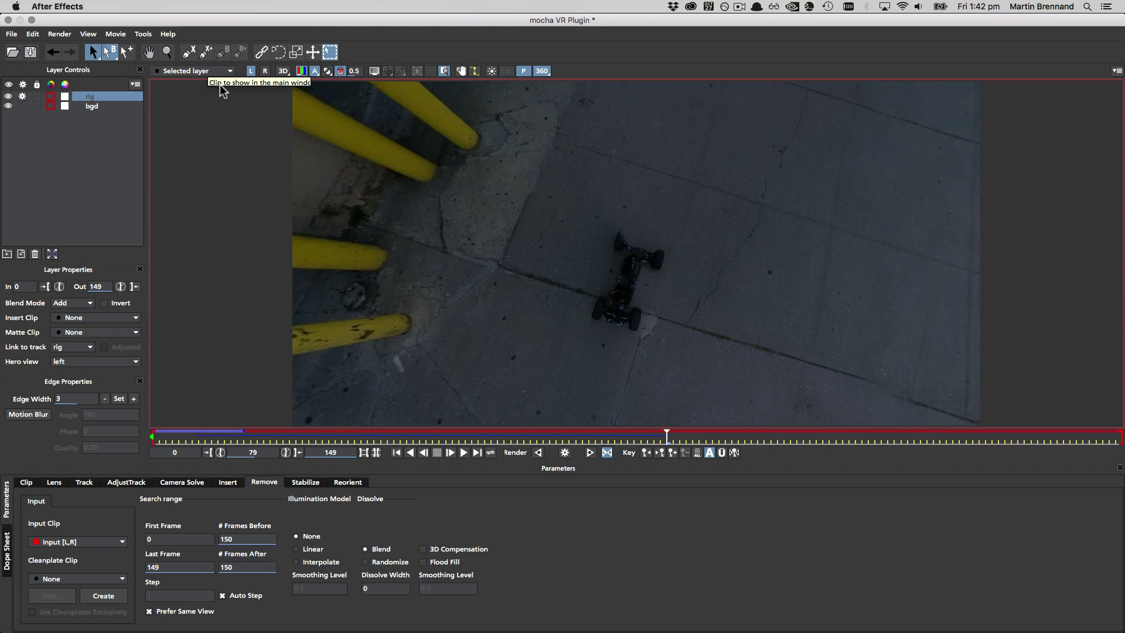
Show the Remove render at frame 79 and create a left-eye clean plate saved as Clean Plate Remove_Input.L.79.TIFF.
{"action": "left_click", "coordinate": [216, 70]}
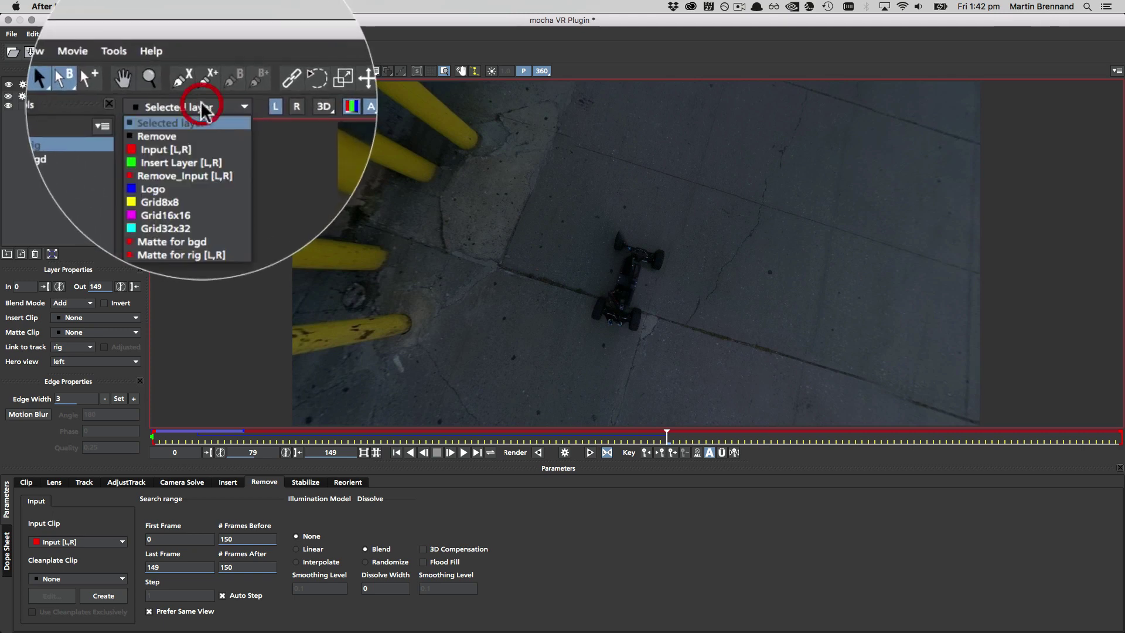
{"action": "left_click", "coordinate": [205, 94]}
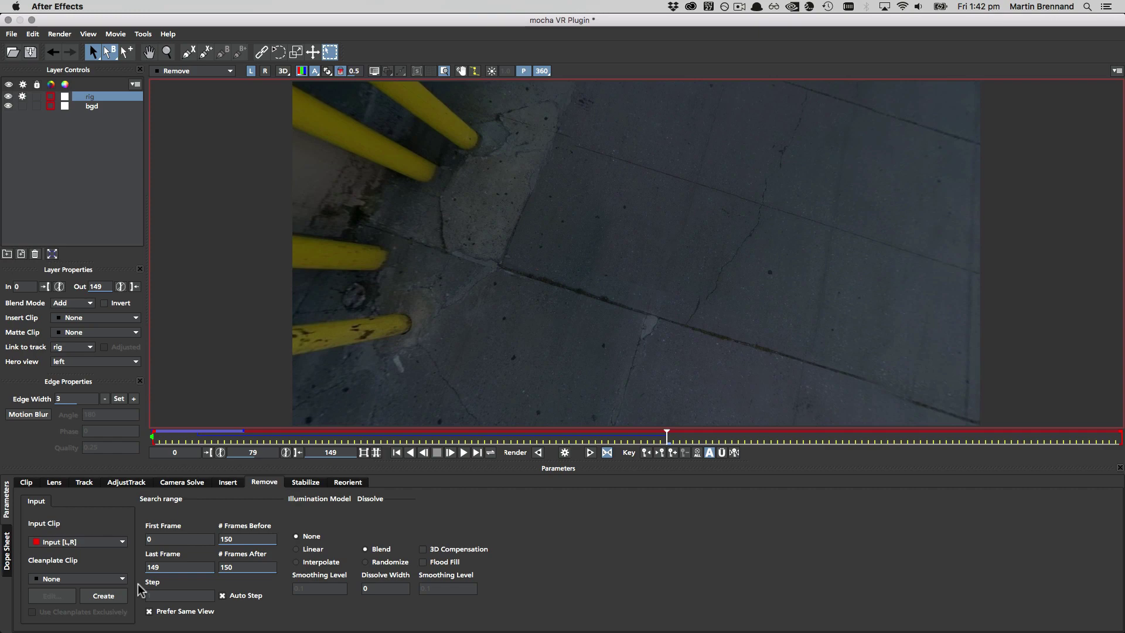
{"action": "left_click", "coordinate": [103, 596]}
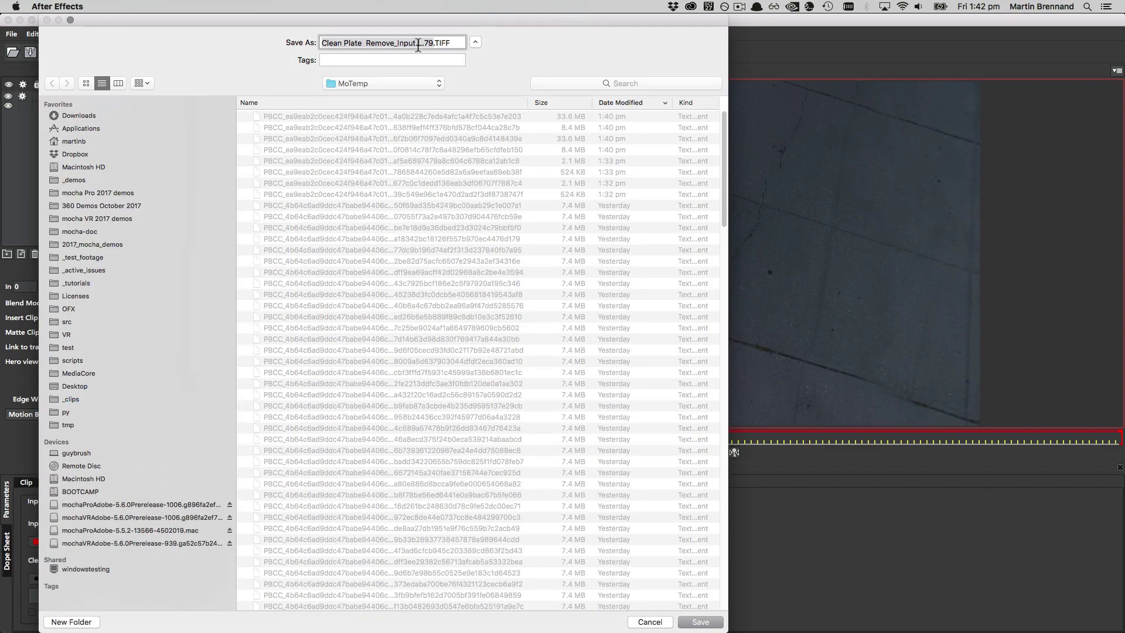
{"action": "left_click", "coordinate": [695, 624]}
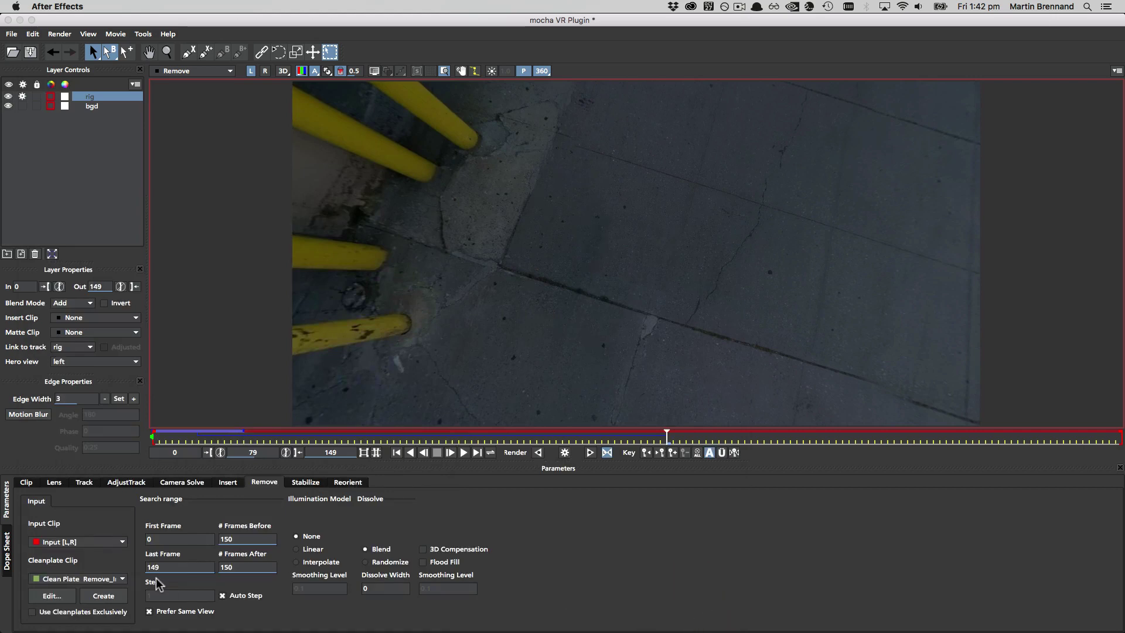
Examine the clean plate's file path, frame number and view assignment in the Cleanplates list without changing them.
{"action": "left_click", "coordinate": [73, 595]}
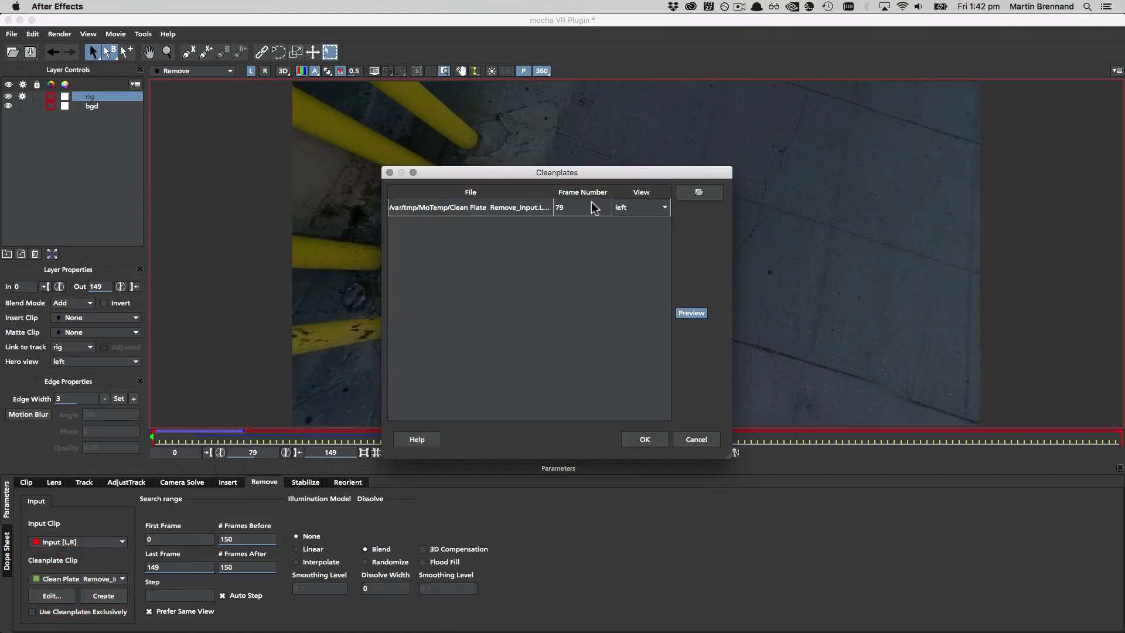
{"action": "left_click_drag", "start_coordinate": [732, 467], "coordinate": [857, 487]}
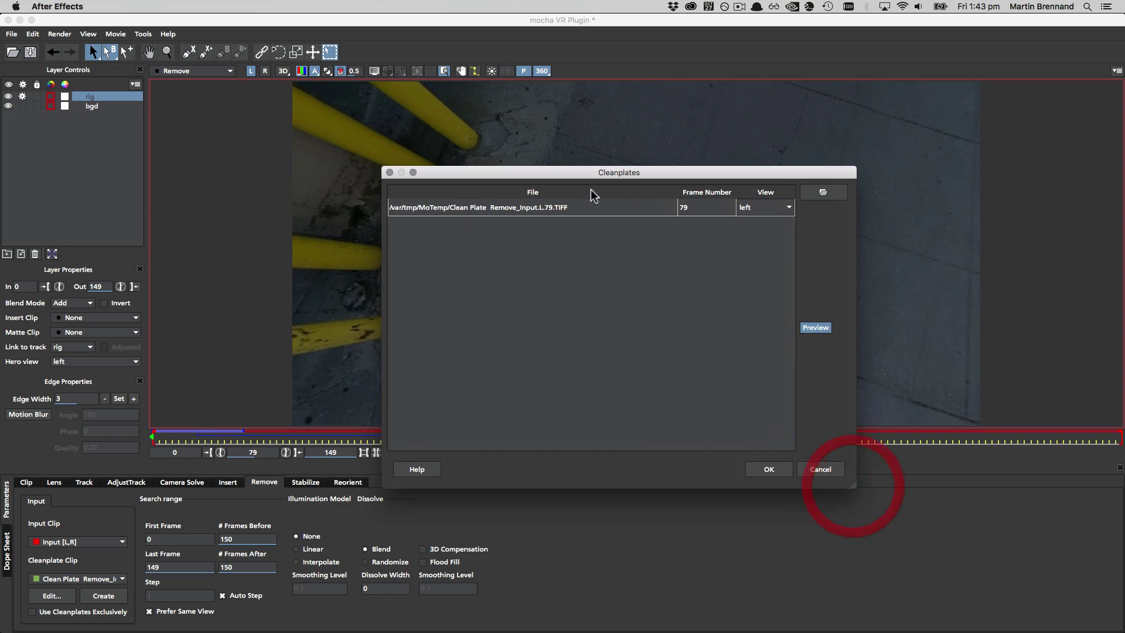
{"action": "left_click", "coordinate": [827, 470]}
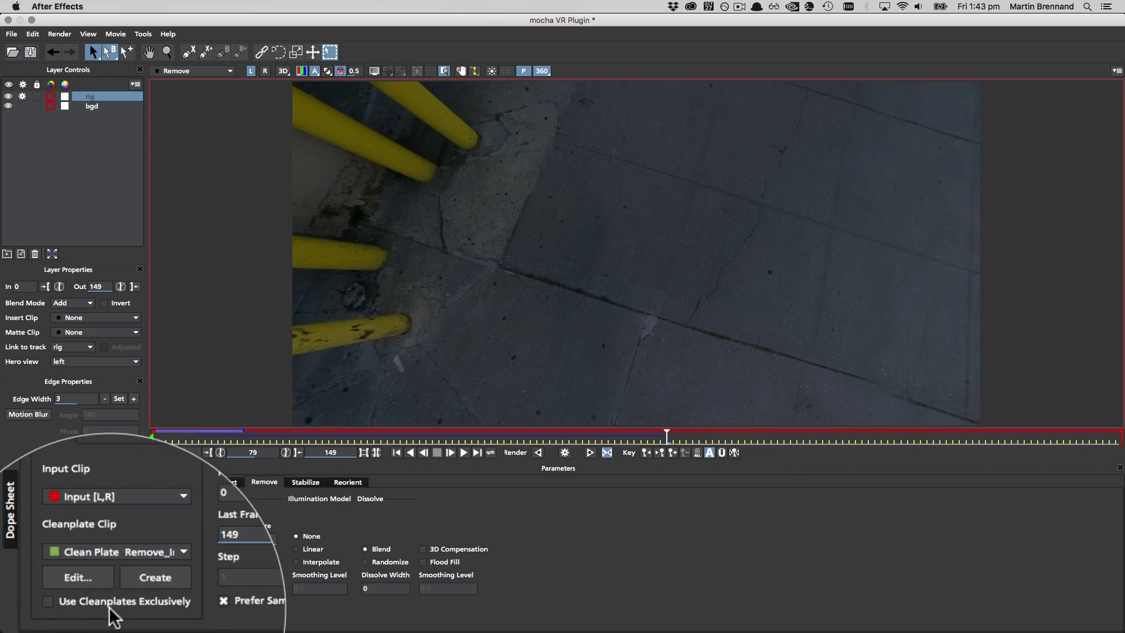
Enable Use Cleanplates Exclusively, return to frame 0 with the selected layer shown, and render the rig removal on that frame.
{"action": "left_click", "coordinate": [71, 612]}
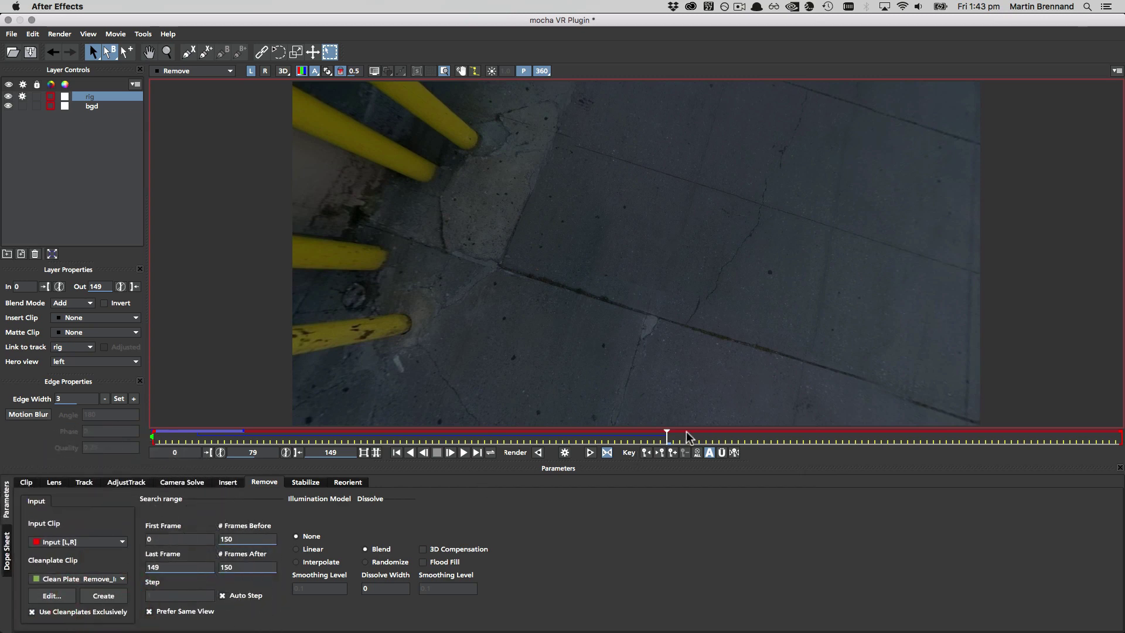
{"action": "left_click_drag", "start_coordinate": [666, 436], "coordinate": [126, 432]}
{"action": "left_click", "coordinate": [212, 71]}
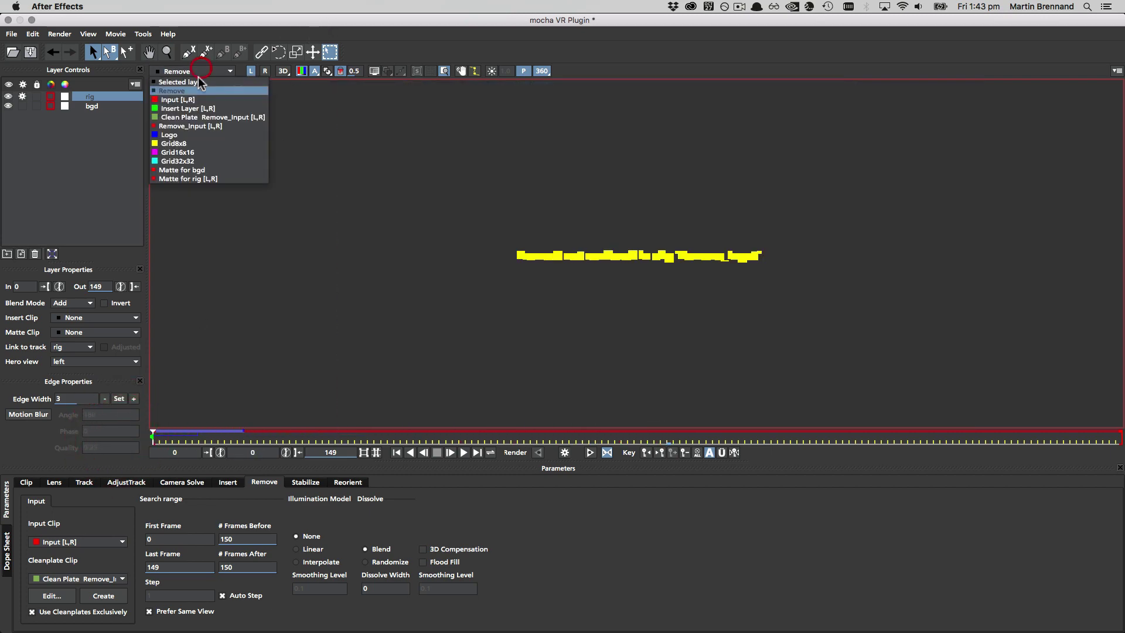
{"action": "left_click", "coordinate": [201, 86]}
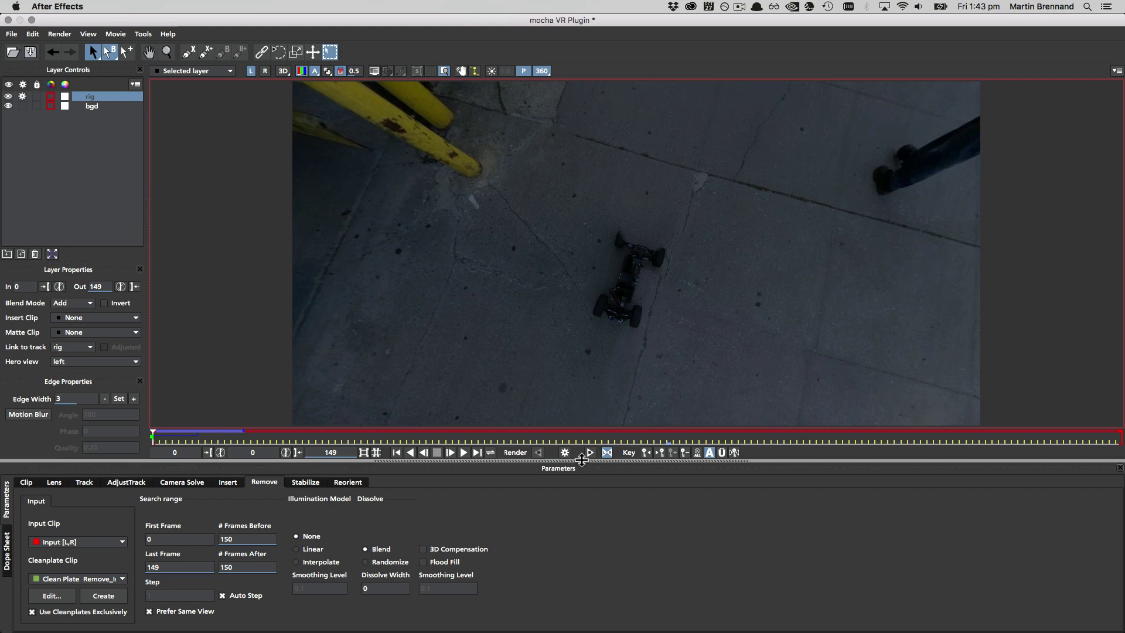
{"action": "left_click", "coordinate": [565, 454]}
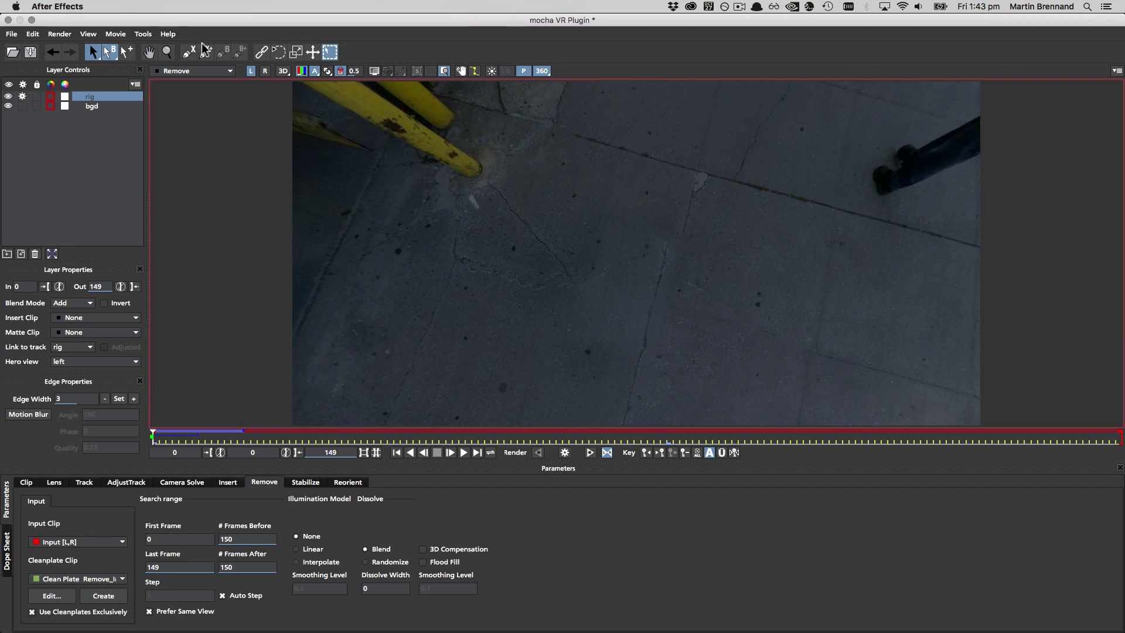
Check the removal in the right and left eyes, set the illumination model to Linear, and re-render frame 0.
{"action": "left_click", "coordinate": [264, 71]}
{"action": "left_click", "coordinate": [250, 71]}
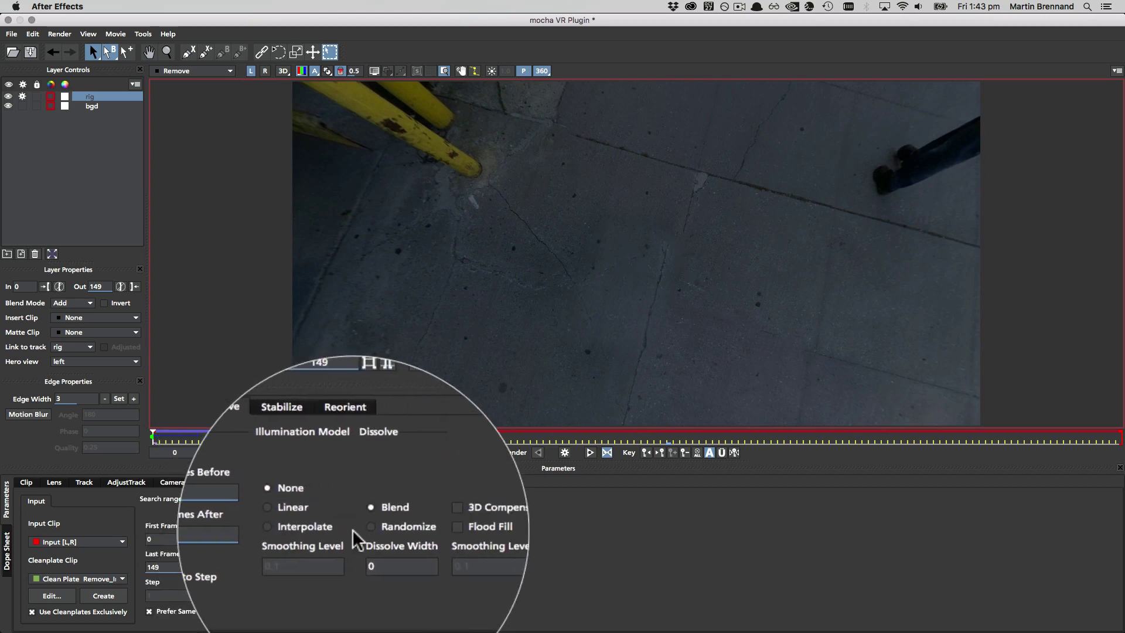
{"action": "left_click", "coordinate": [297, 549]}
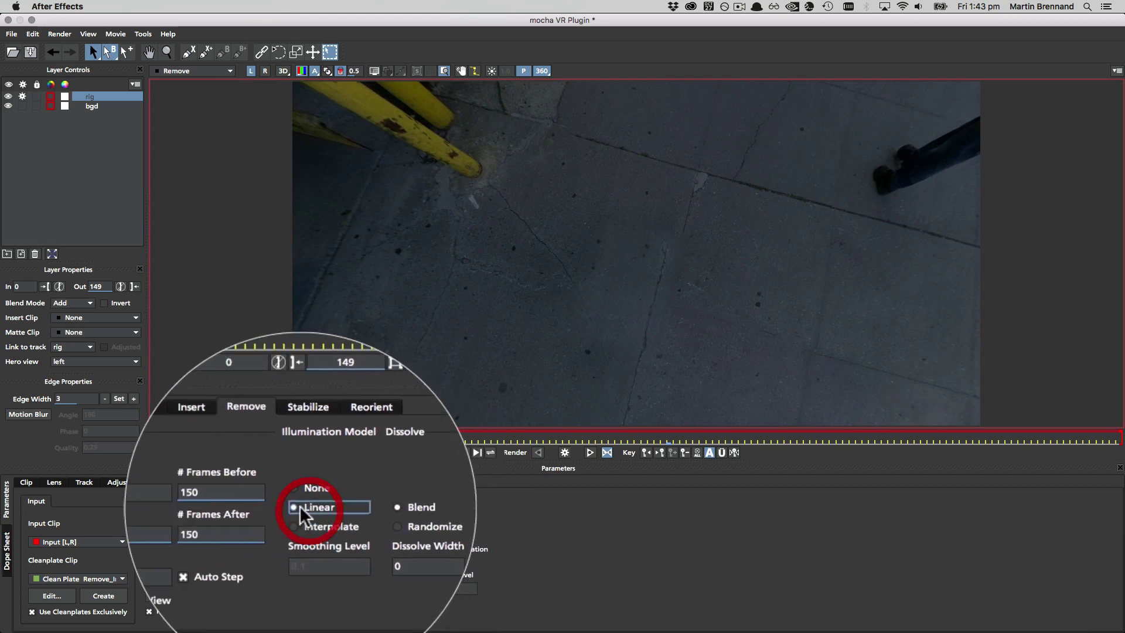
{"action": "left_click", "coordinate": [565, 452]}
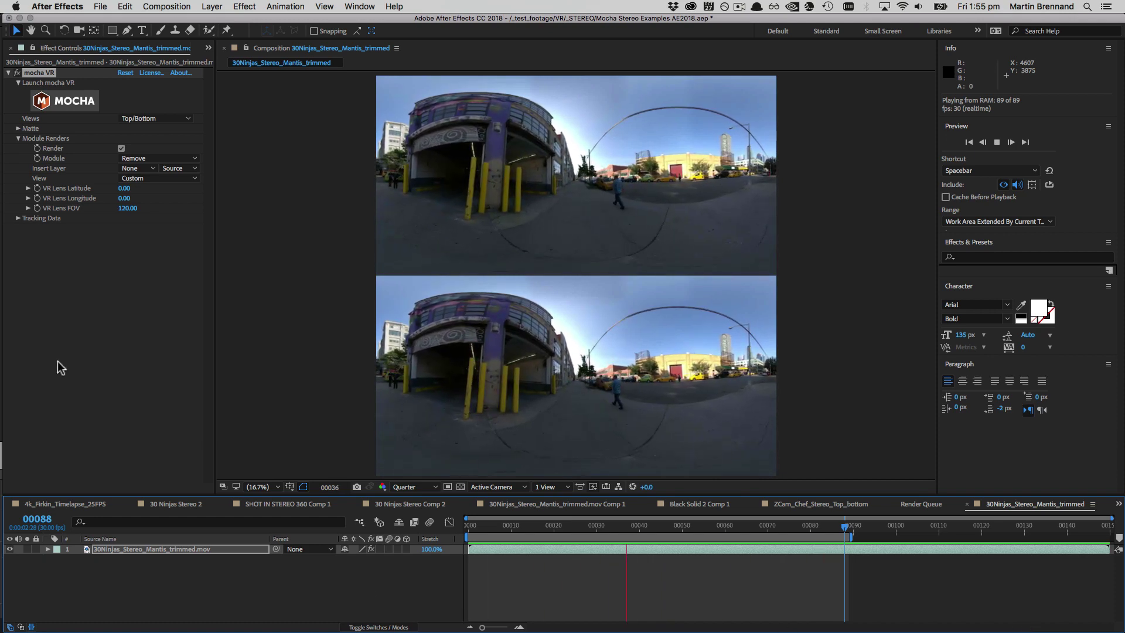
Toggle the mocha VR removal effect on the trimmed Mantis clip to compare it with the original footage.
{"action": "left_click", "coordinate": [16, 71]}
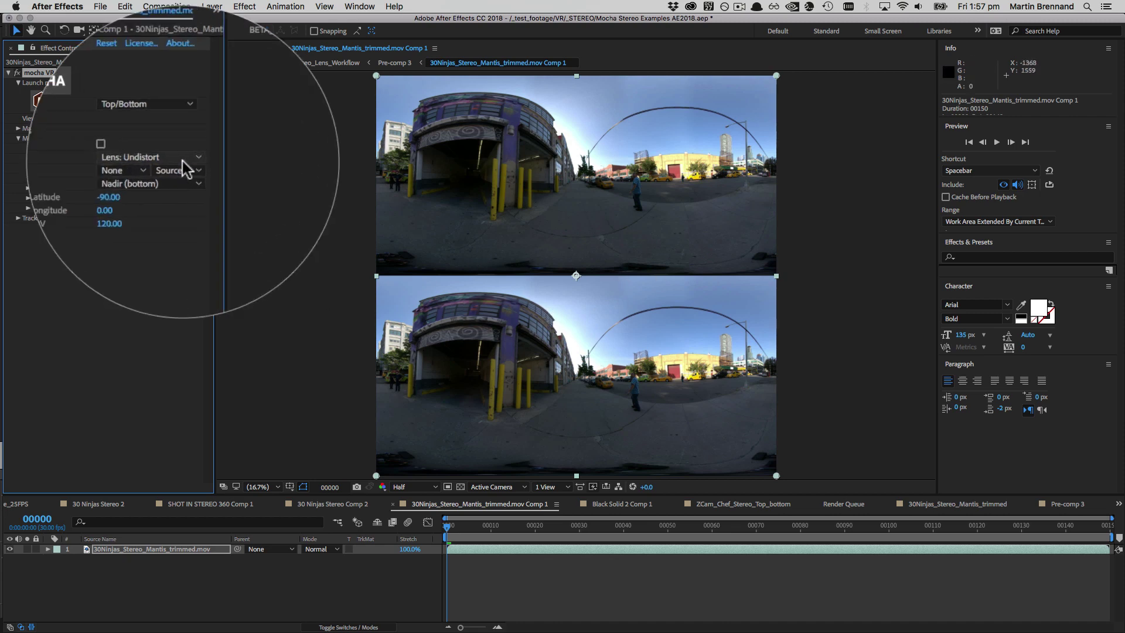
Set the mocha VR module render to Lens: Undistort and turn on Render for the Mantis clip in its comp.
{"action": "left_click", "coordinate": [155, 158]}
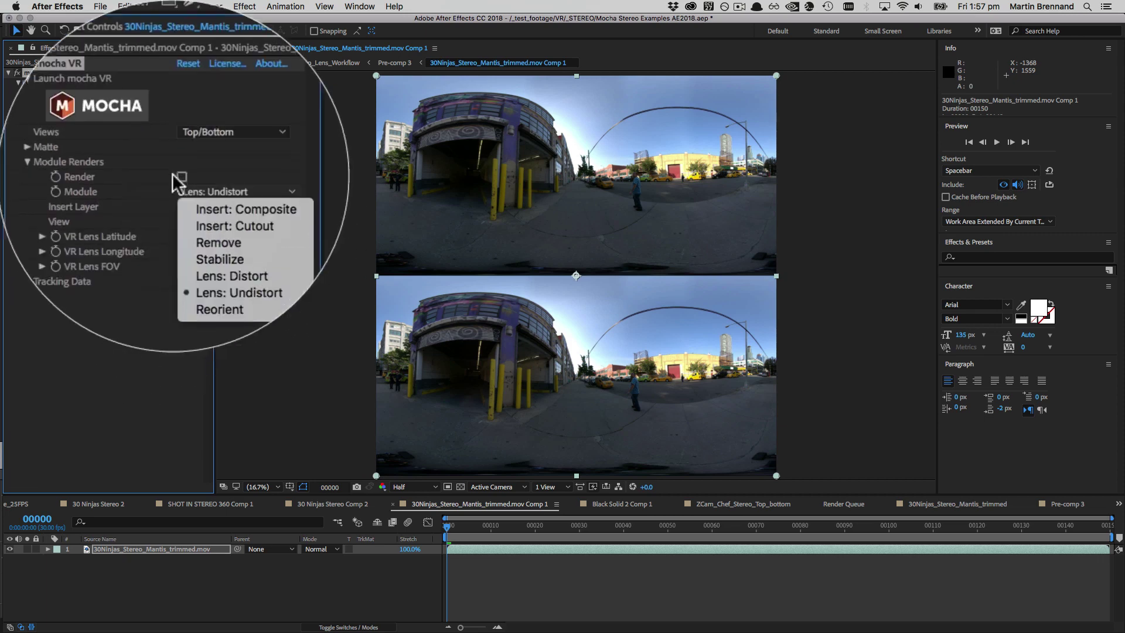
{"action": "left_click", "coordinate": [179, 228]}
{"action": "left_click", "coordinate": [121, 149]}
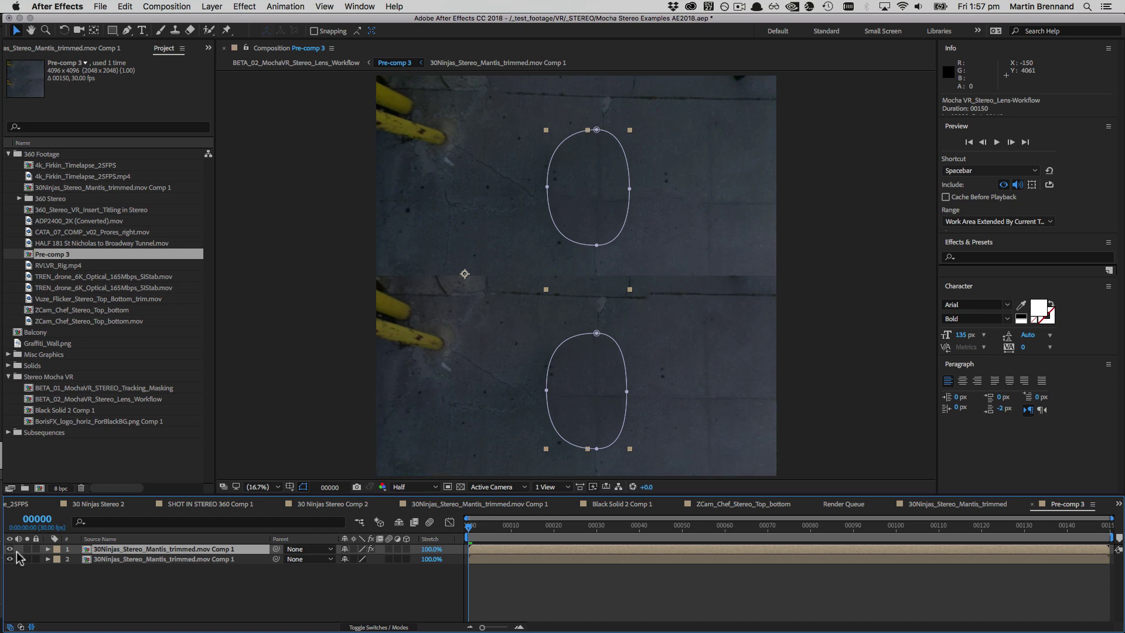
Hide and show the masked upper layer in Pre-comp 3 to inspect the ground patch.
{"action": "left_click", "coordinate": [10, 549]}
{"action": "left_click", "coordinate": [10, 549]}
Solo the Mocha VR_Stereo_Lens-Workflow layer, review its module options, and compare the Lens: Distort render off and on.
{"action": "left_click", "coordinate": [28, 549]}
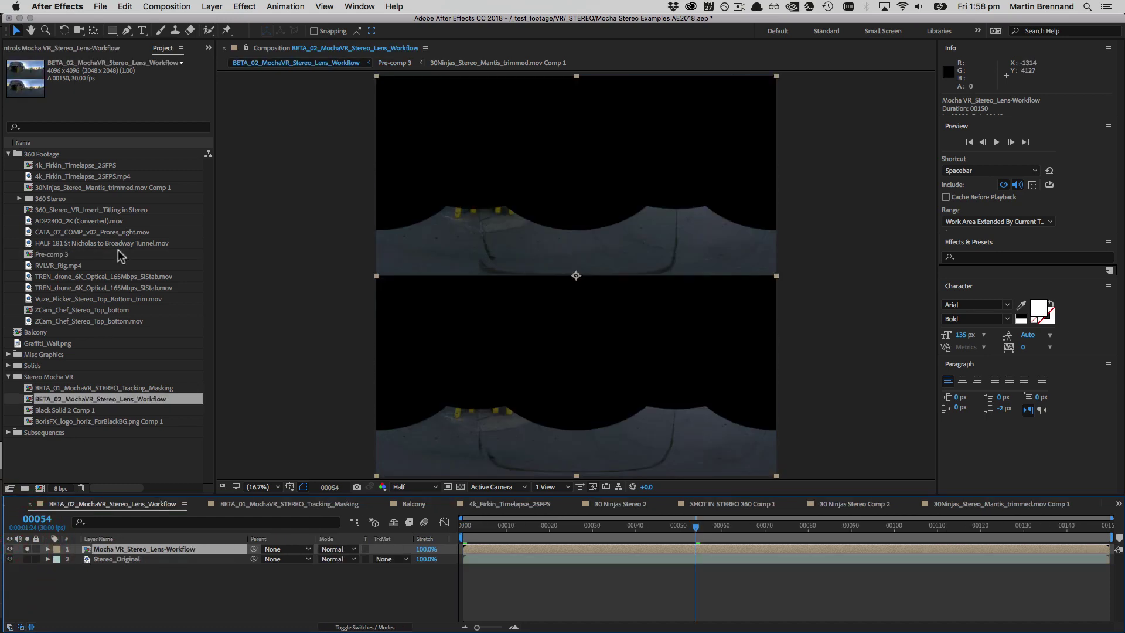
{"action": "left_click", "coordinate": [69, 50]}
{"action": "left_click", "coordinate": [161, 167]}
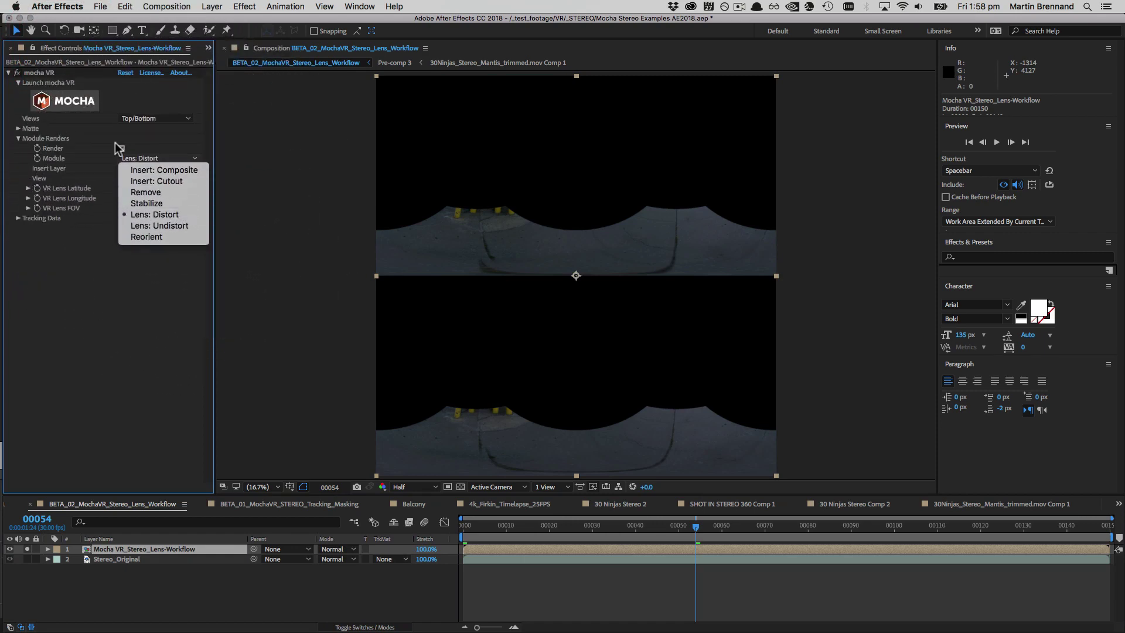
{"action": "left_click", "coordinate": [122, 149]}
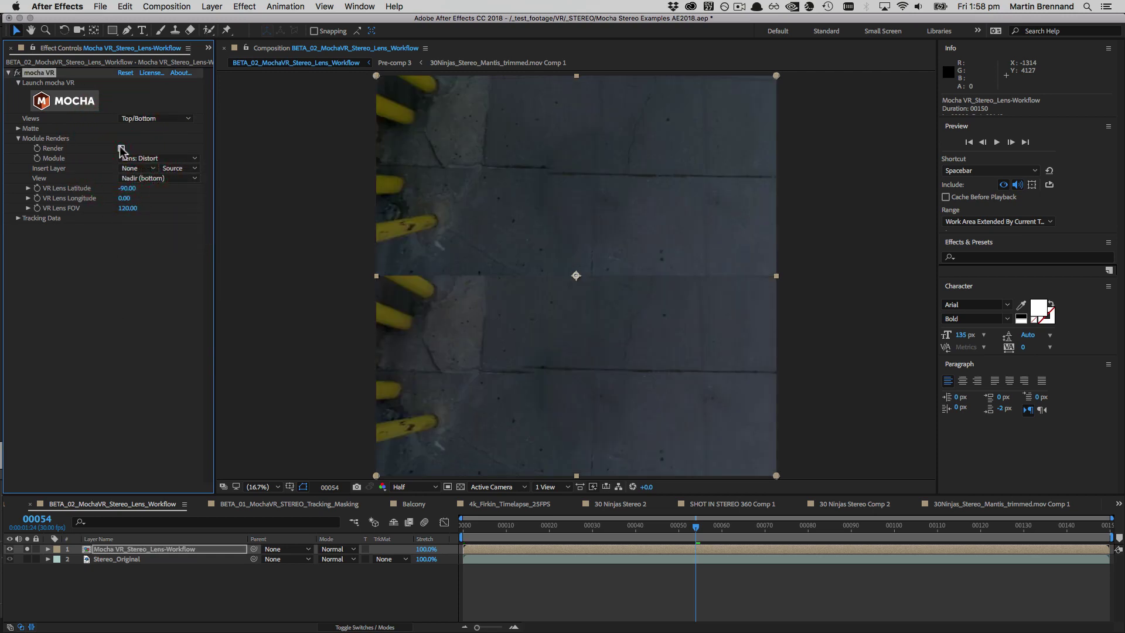
{"action": "left_click", "coordinate": [122, 149]}
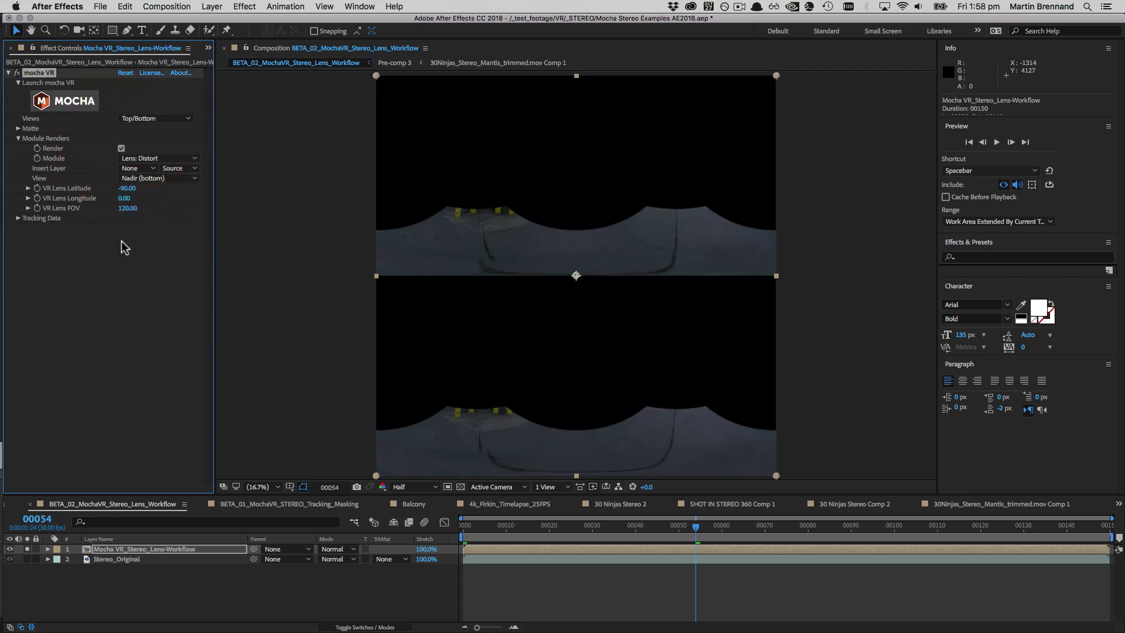
Unsolo the lens-workflow layer, go to frame 13, and toggle its visibility to compare the patched ground with the original.
{"action": "left_click", "coordinate": [27, 550]}
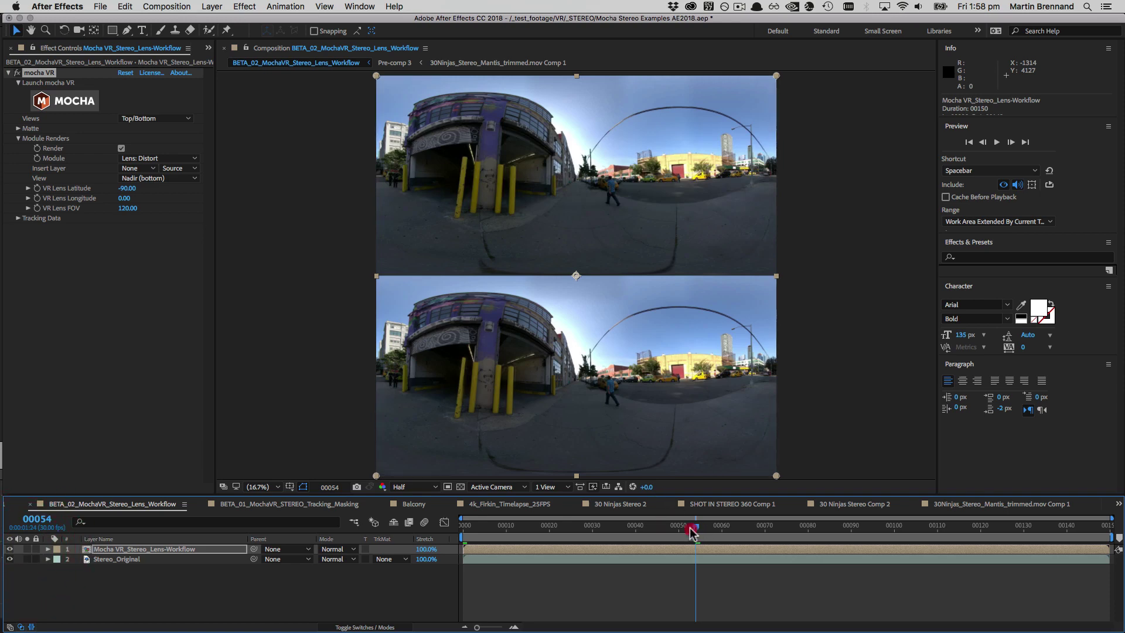
{"action": "left_click_drag", "start_coordinate": [584, 532], "coordinate": [519, 532]}
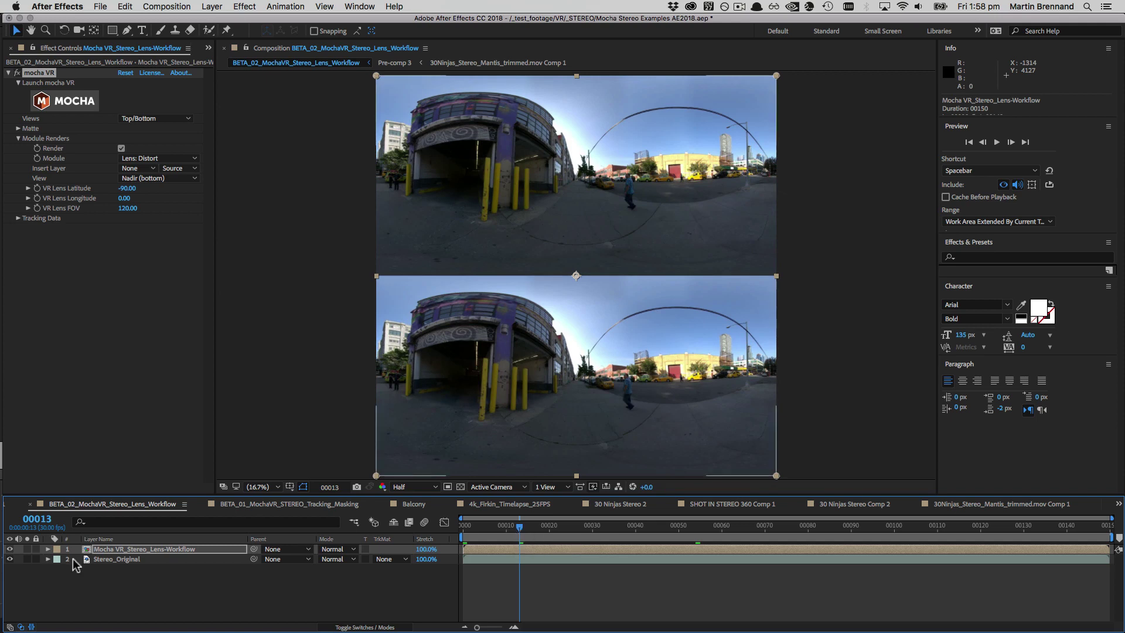
{"action": "left_click", "coordinate": [9, 549]}
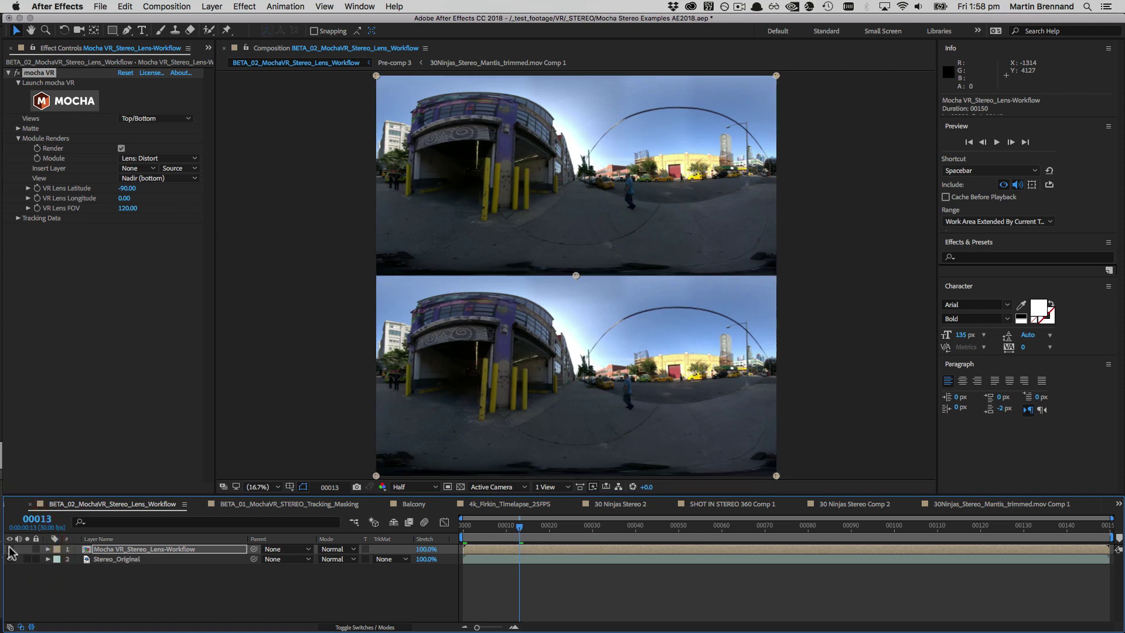
{"action": "left_click", "coordinate": [10, 549]}
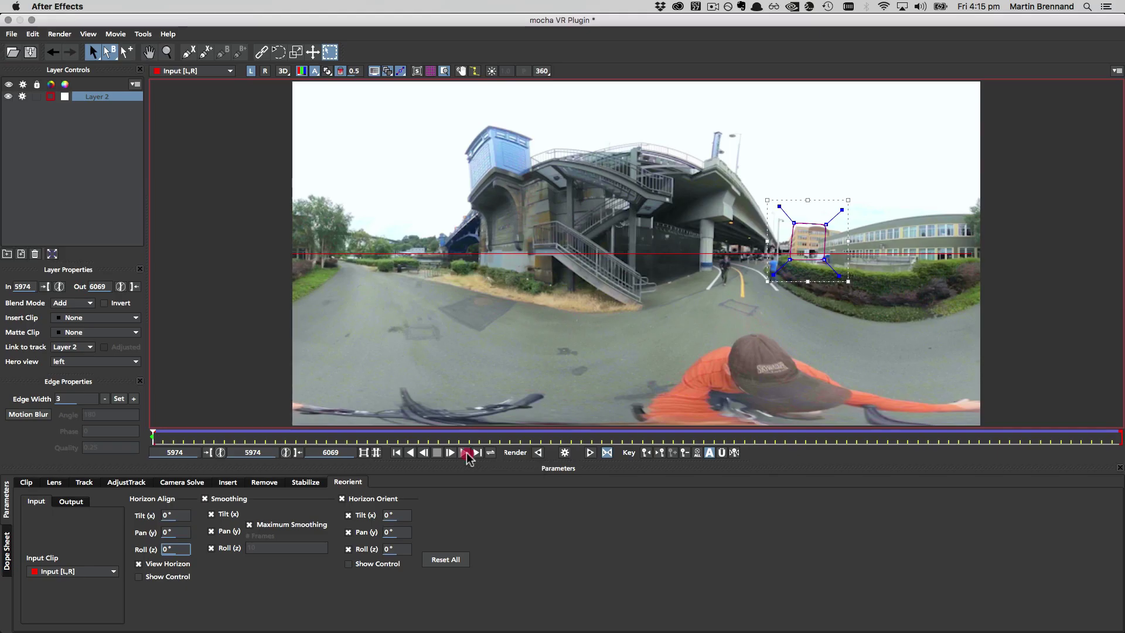
Play the biking clip in mocha VR, stop it, and compare the horizon alignment between the left and right eyes.
{"action": "left_click", "coordinate": [463, 452]}
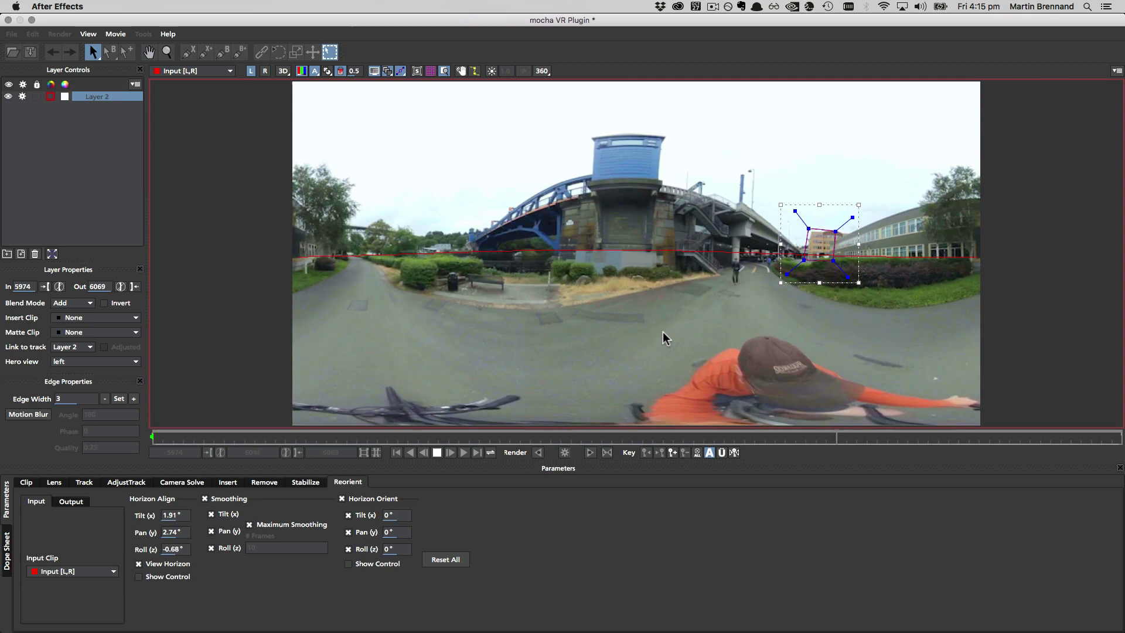
{"action": "key", "text": "space"}
{"action": "key", "text": "2"}
{"action": "key", "text": "1"}
{"action": "key", "text": "2"}
{"action": "key", "text": "1"}
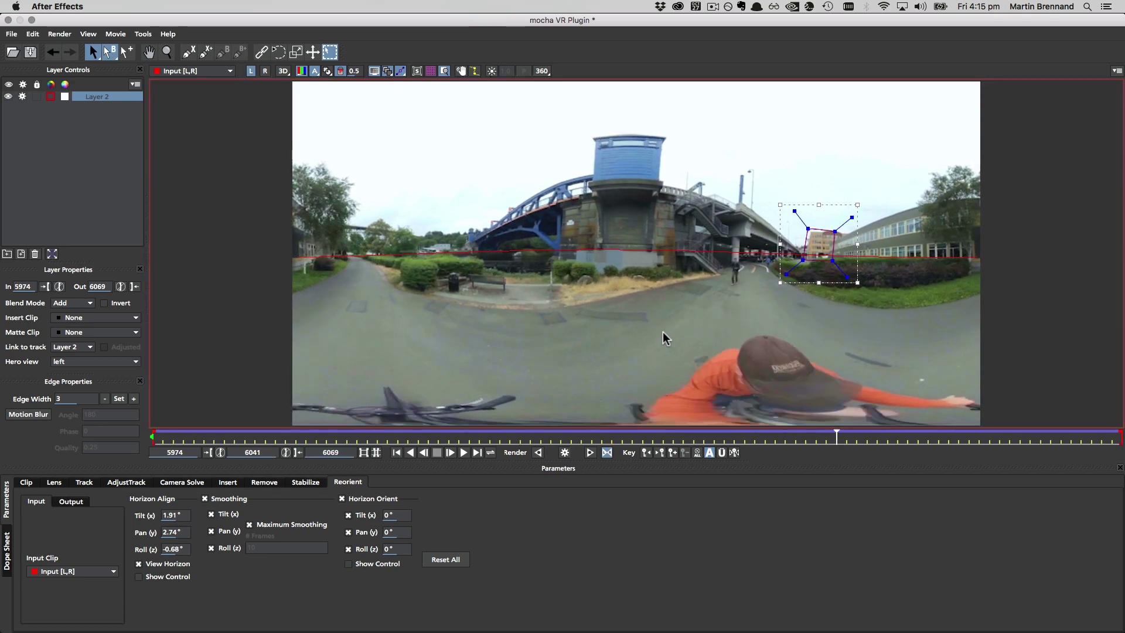
Hide the horizon overlay, show the Horizon Orient control, apply edits to both eyes, and pan the view to about 20.85°.
{"action": "left_click", "coordinate": [180, 565]}
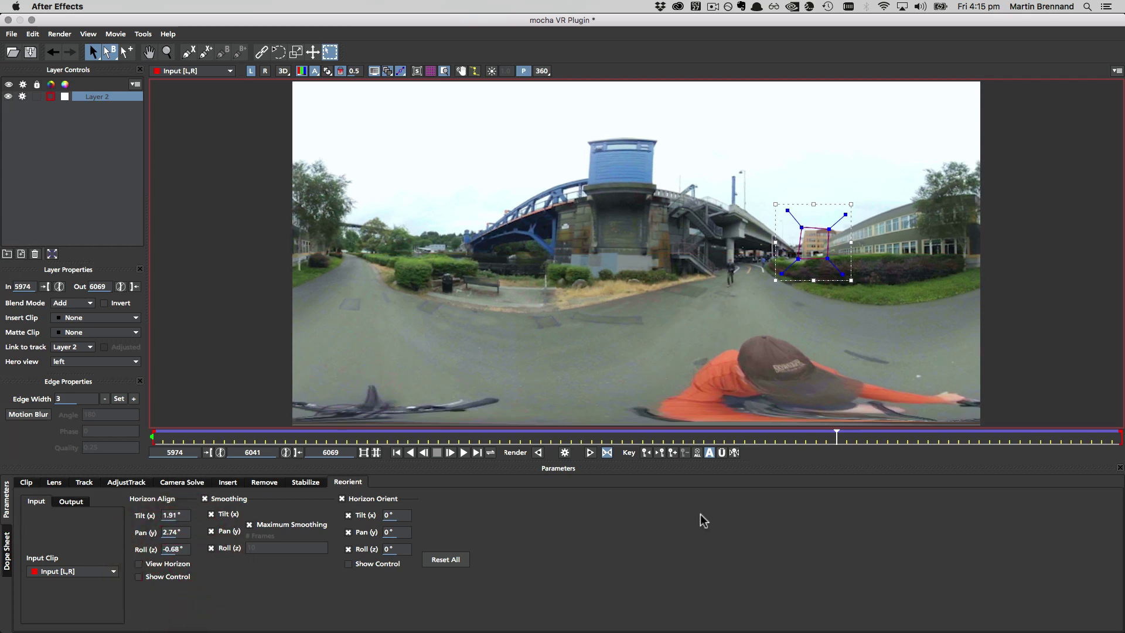
{"action": "left_click", "coordinate": [382, 567]}
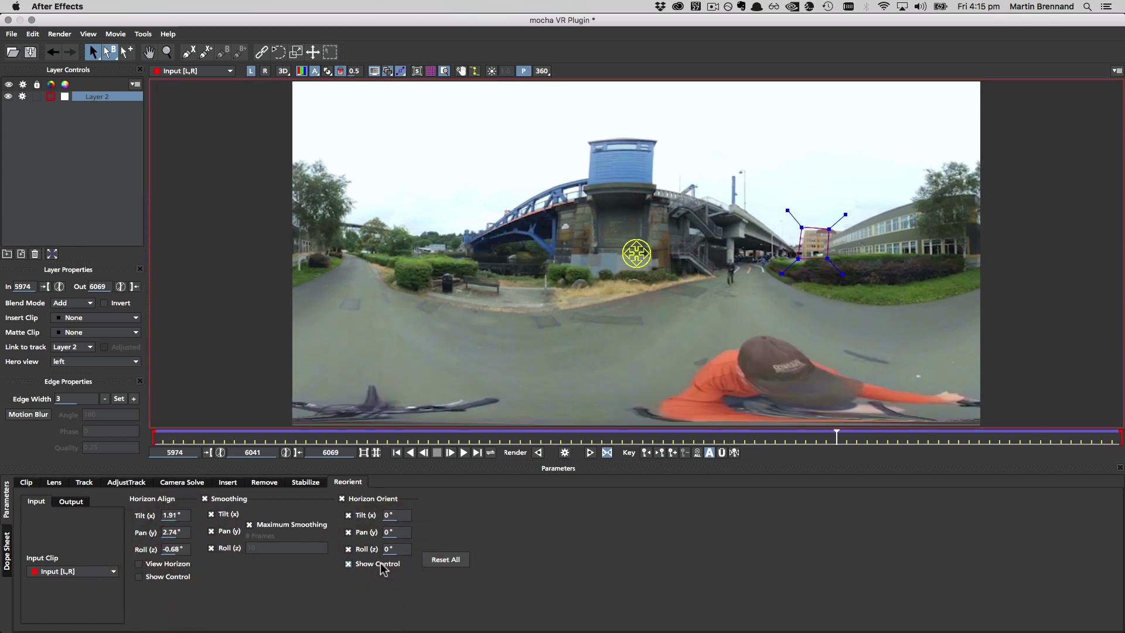
{"action": "left_click", "coordinate": [734, 452]}
{"action": "left_click_drag", "start_coordinate": [643, 257], "coordinate": [686, 260]}
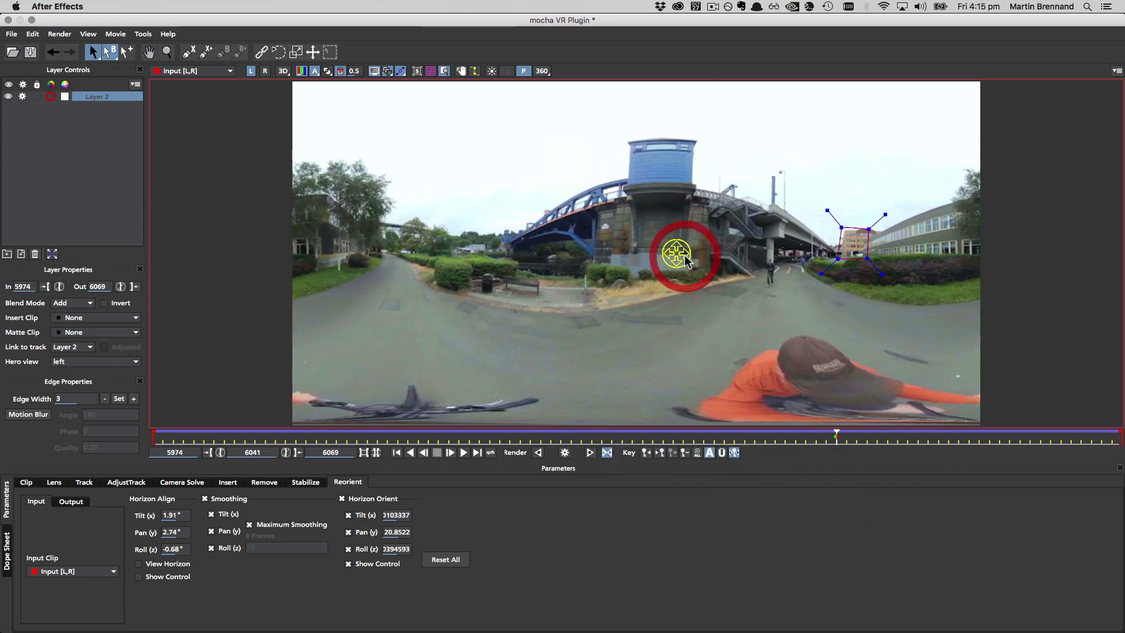
Compare the reoriented shot in both eyes and move the Horizon Orient control downward to adjust the tilt.
{"action": "key", "text": "2"}
{"action": "key", "text": "1"}
{"action": "key", "text": "2"}
{"action": "key", "text": "1"}
{"action": "key", "text": "2"}
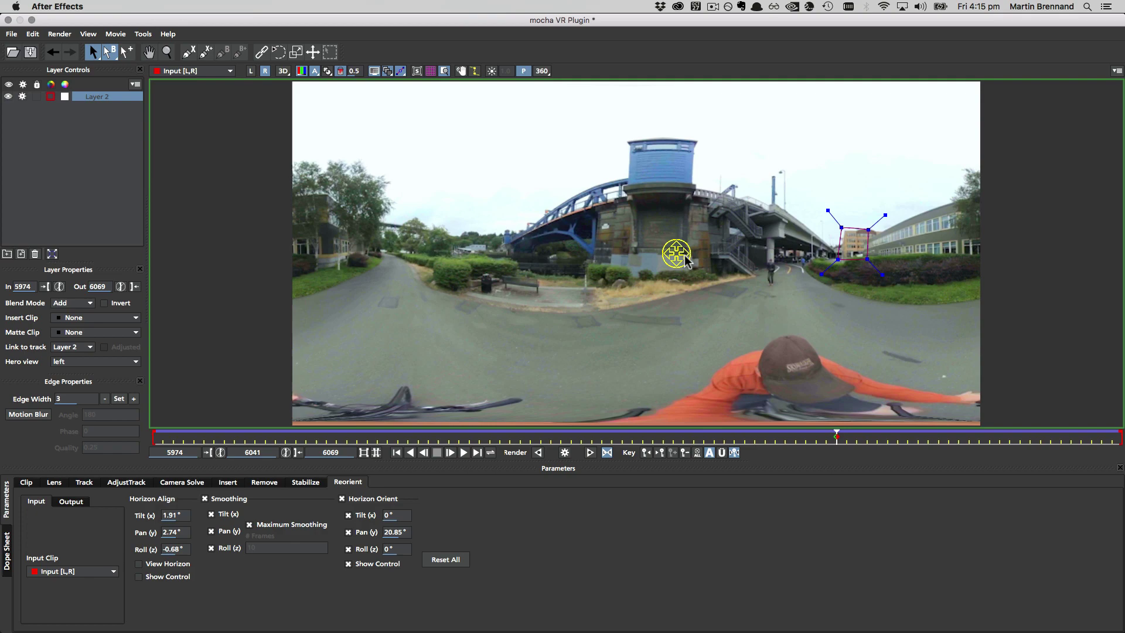
{"action": "left_click_drag", "start_coordinate": [676, 253], "coordinate": [673, 281]}
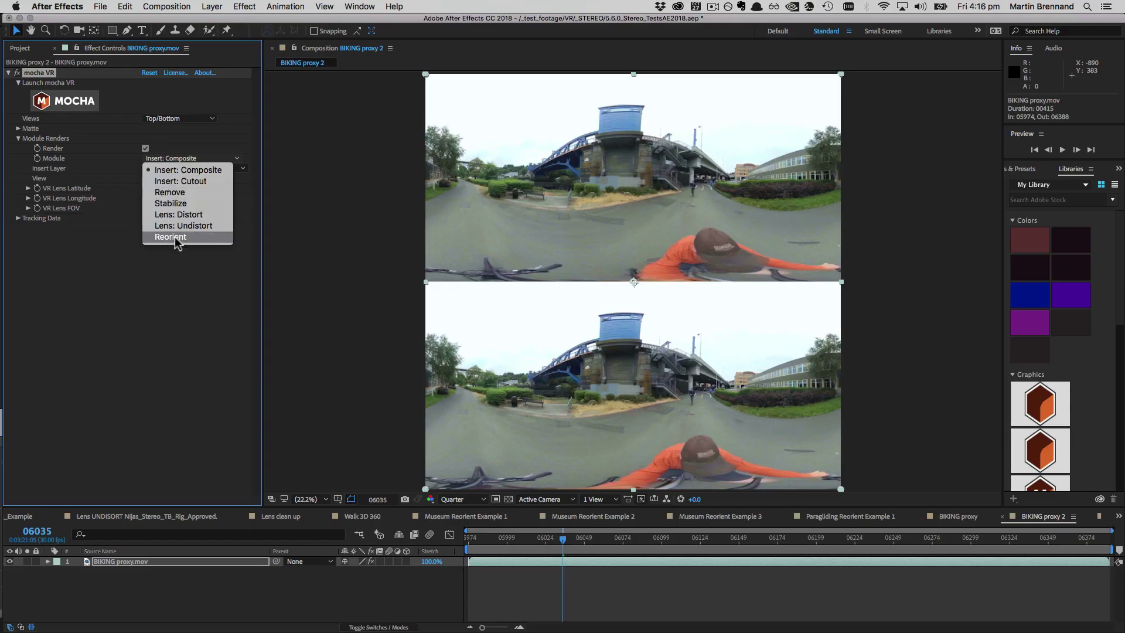
Switch to After Effects, set the biking clip's mocha VR module render to Reorient, and preview the result.
{"action": "left_click", "coordinate": [175, 238]}
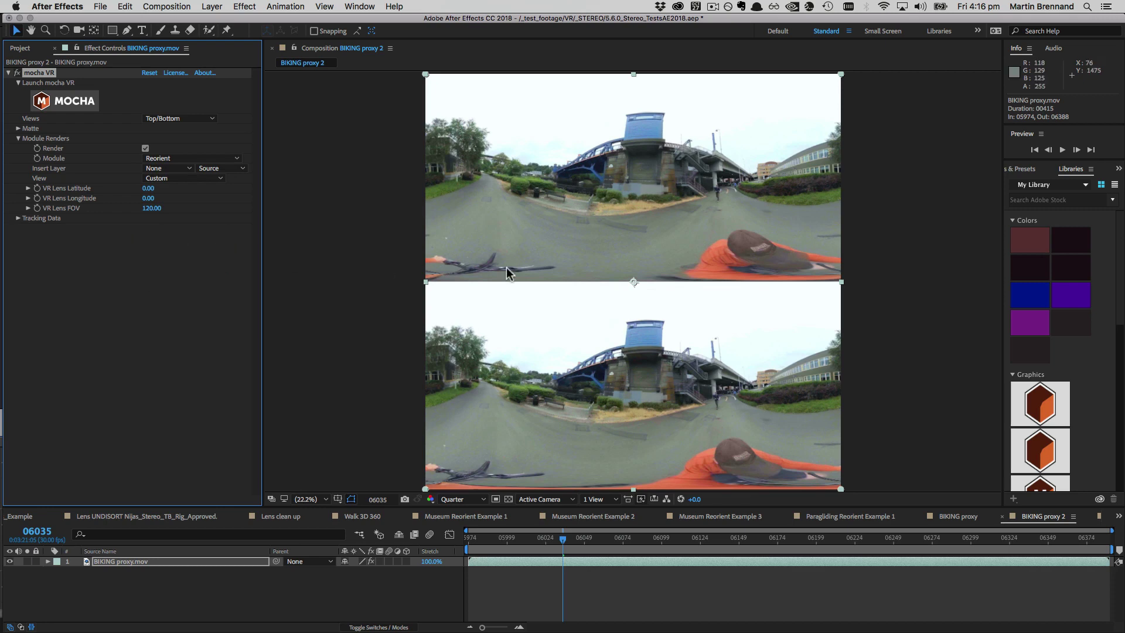
{"action": "key", "text": "space"}
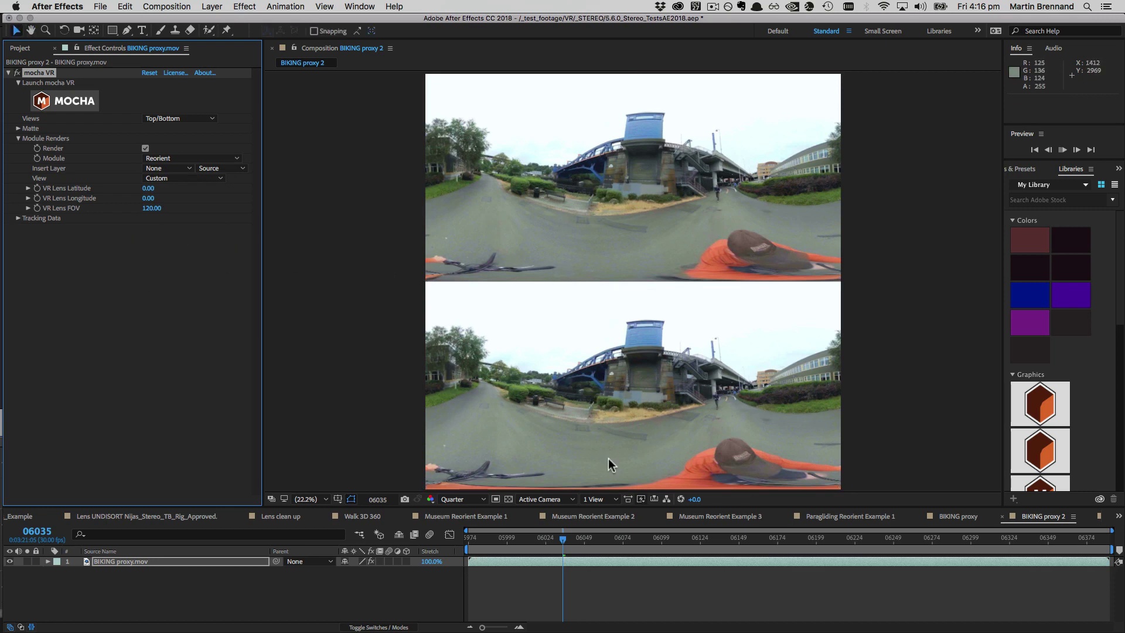